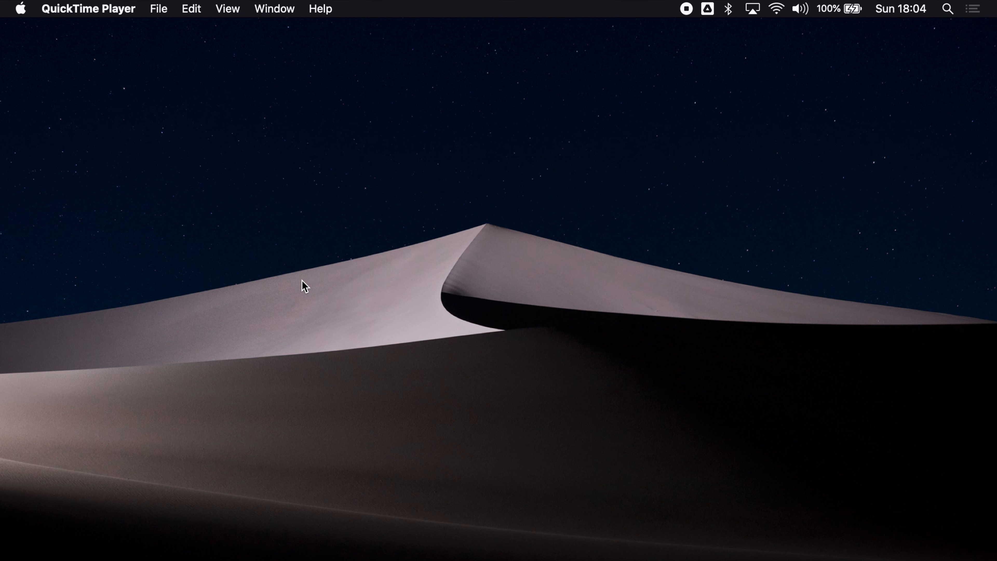
Launch Microsoft Word by searching 'word' in Spotlight
key(super+space)
text(word)
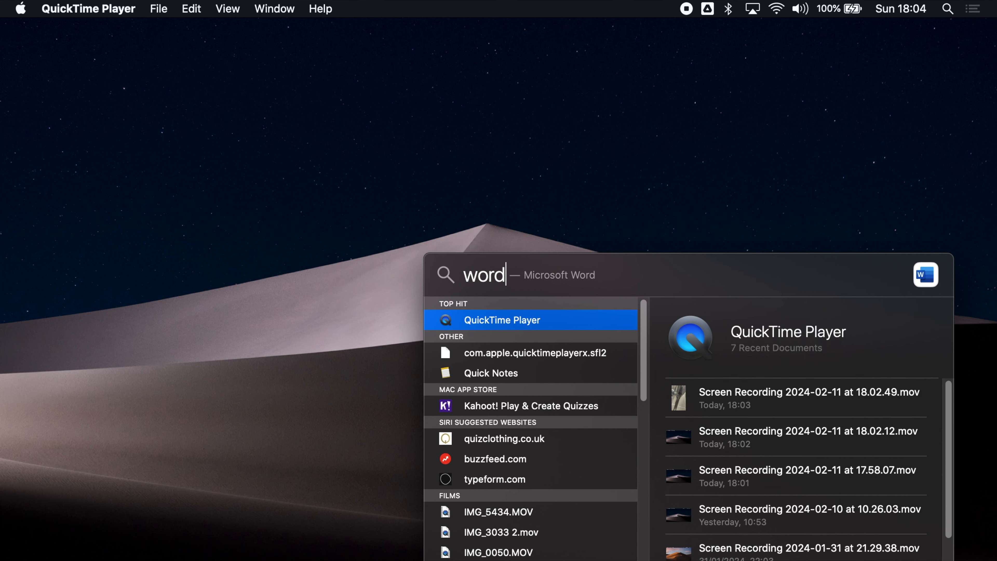
key(Return)
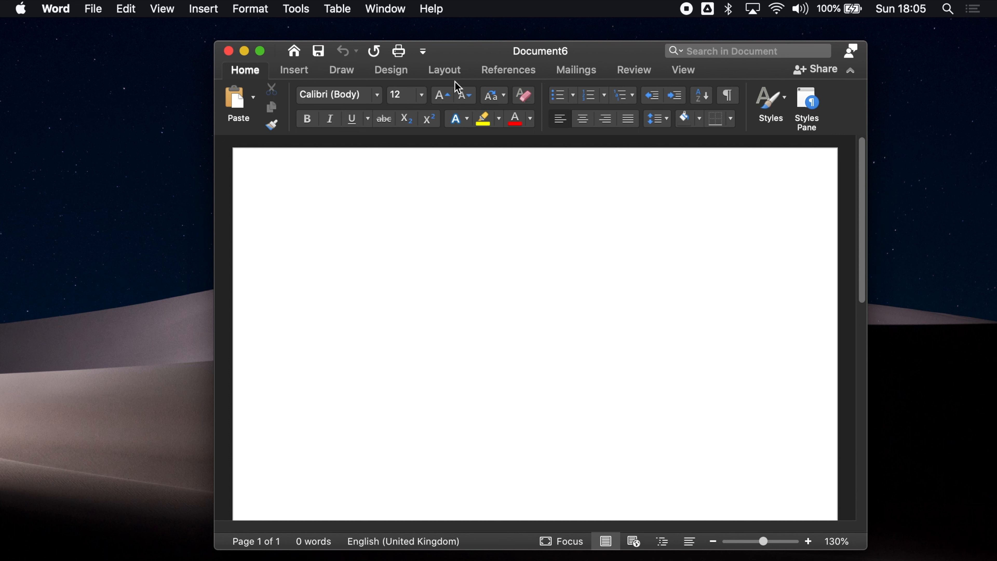
Set the page margins to the Narrow preset
click(444, 81)
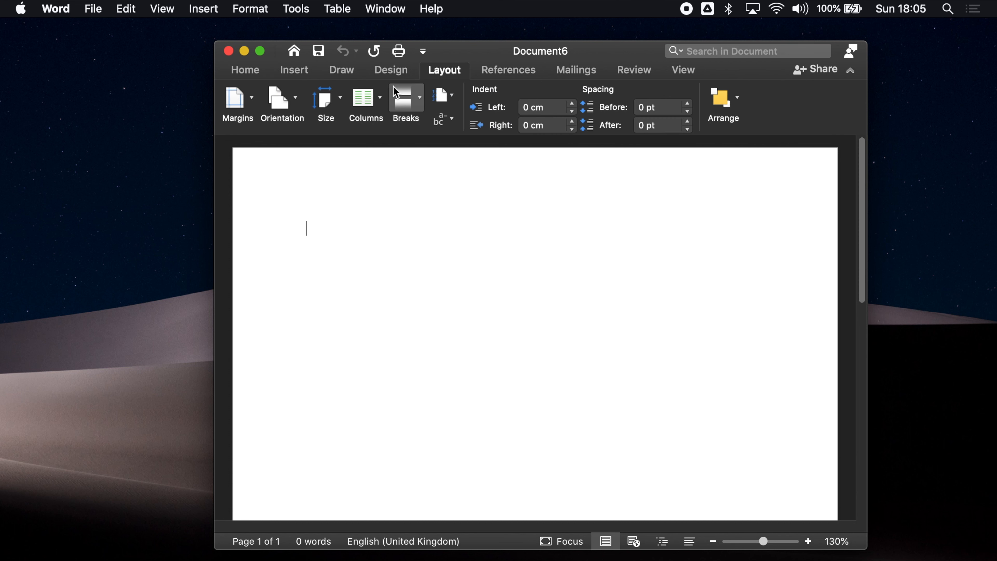
click(242, 112)
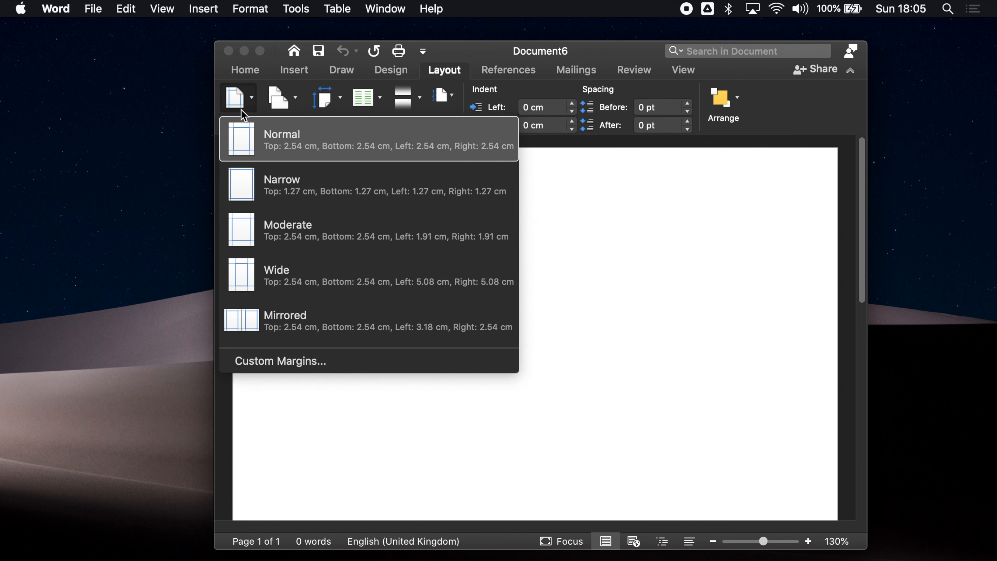
click(310, 185)
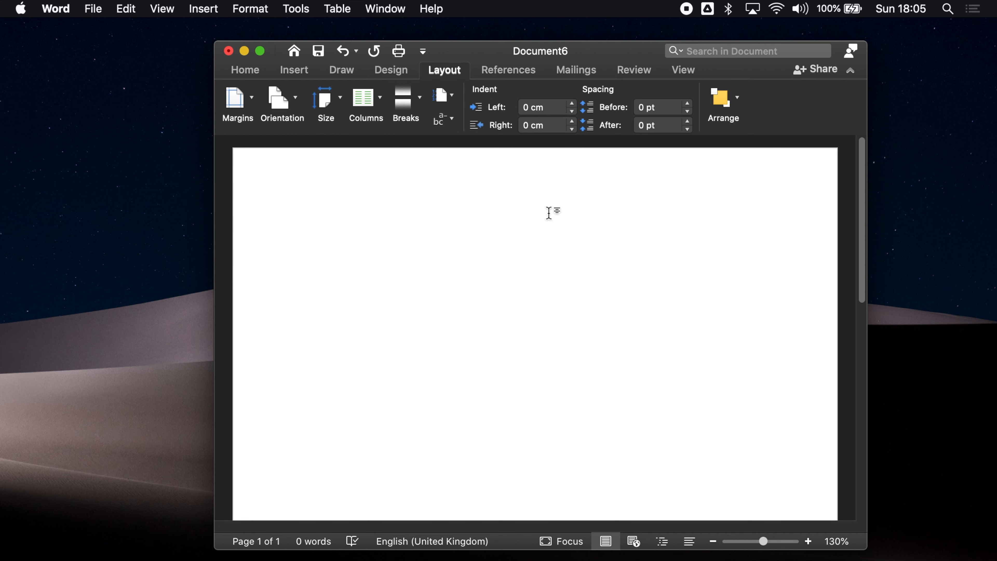
Insert a one-row, two-column table at the top of the page
click(311, 74)
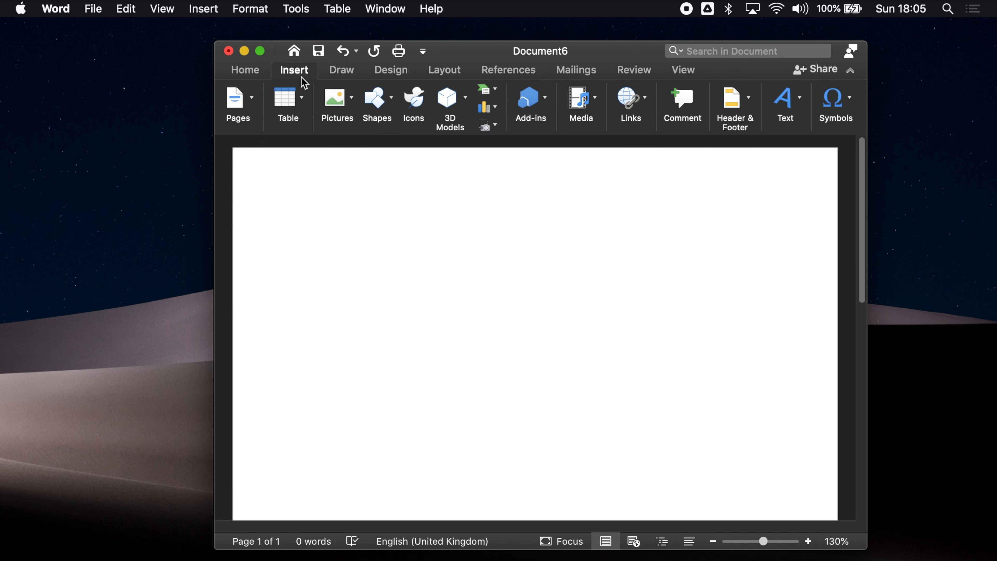
click(302, 114)
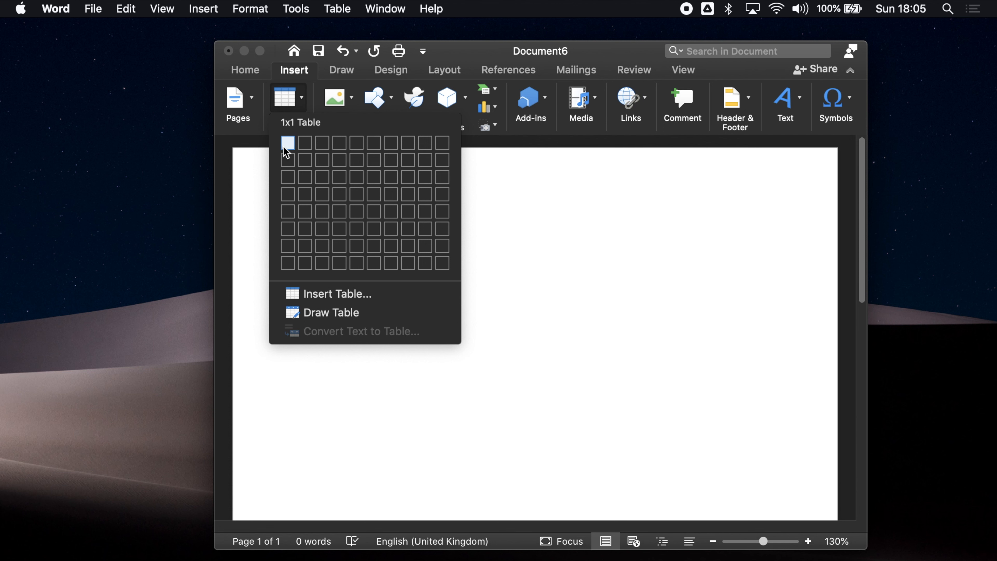
click(301, 151)
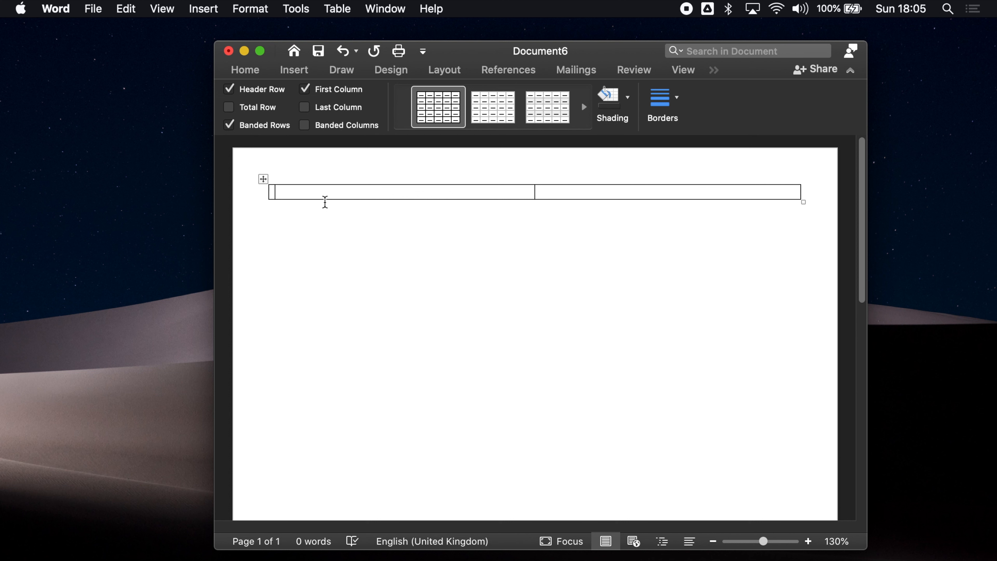
Enter the applicant's name in the left cell, and street address and 'City, Postcode' in the right
key(Tab)
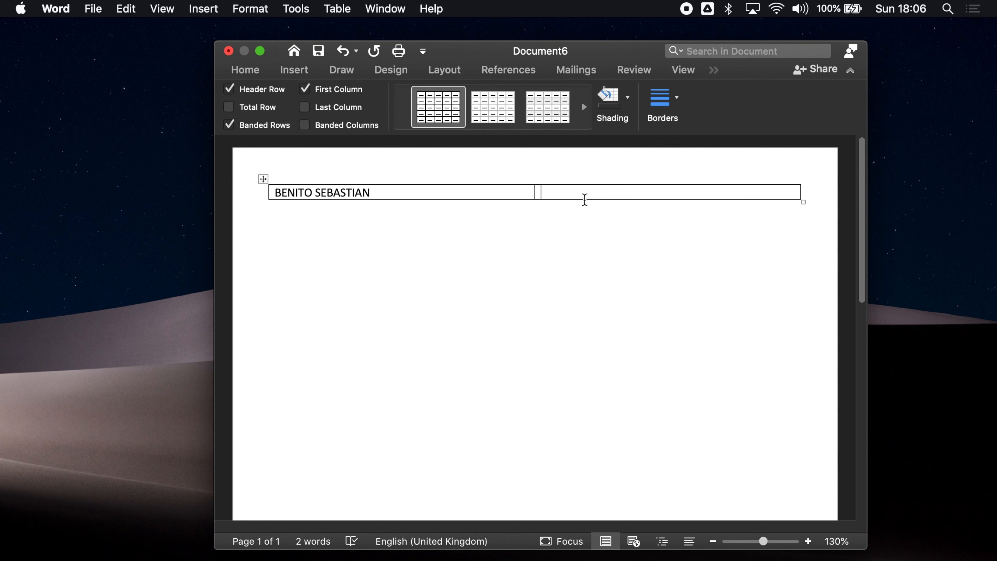
text(27 EXAMP)
key(BackSpace)
key(BackSpace)
key(BackSpace)
key(BackSpace)
text(x)
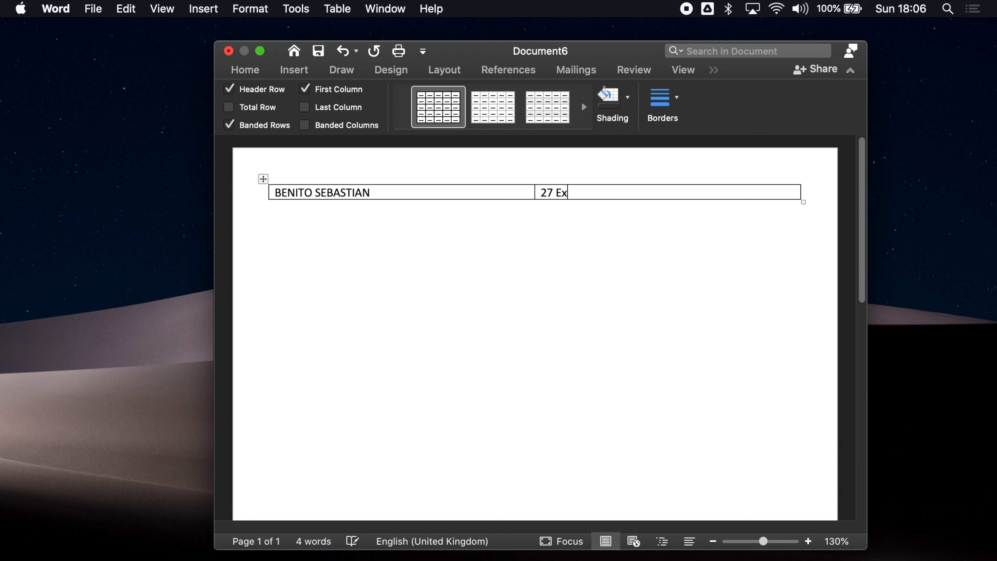
text(ample Address)
key(Return)
text(C)
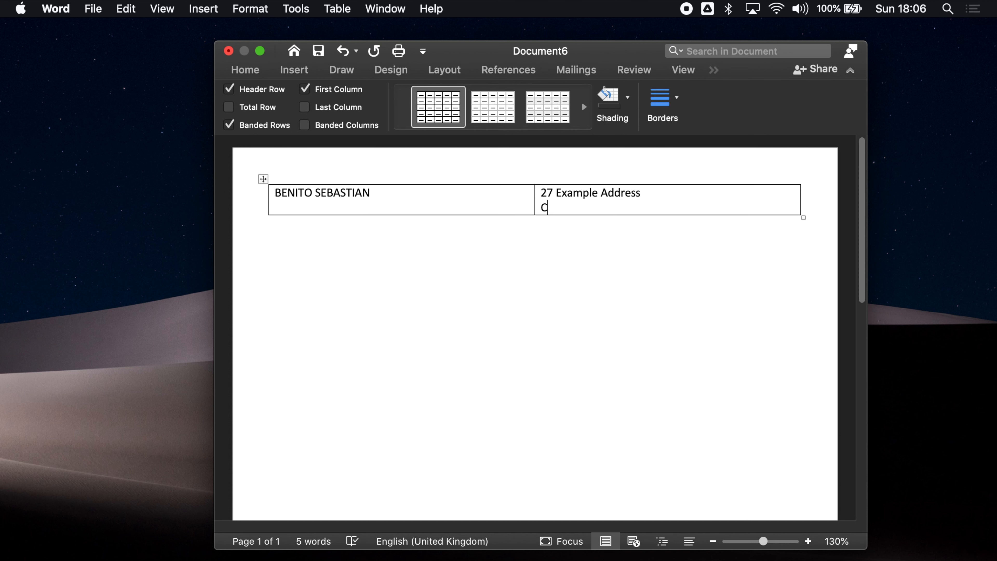
text(ity, Postcode)
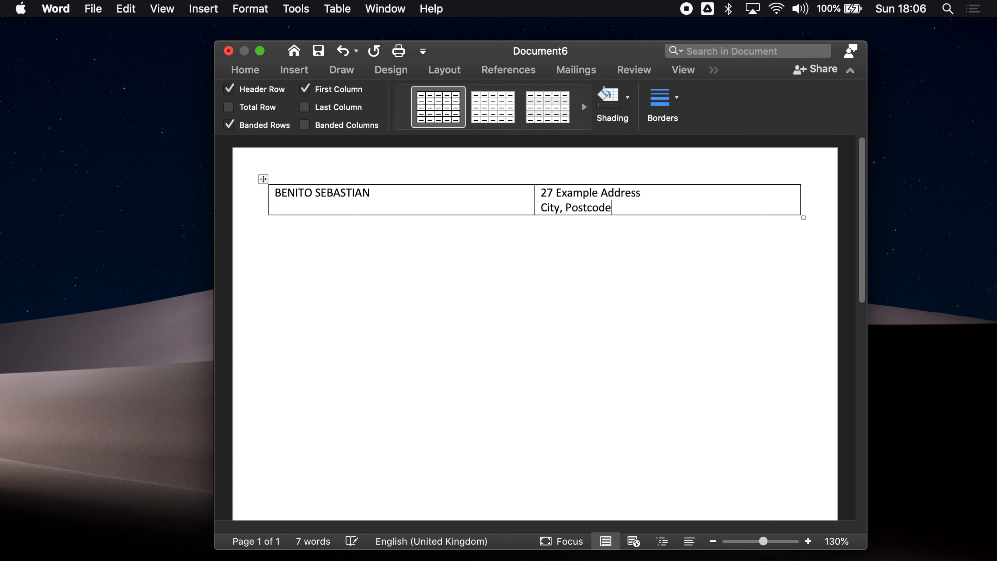
key(Return)
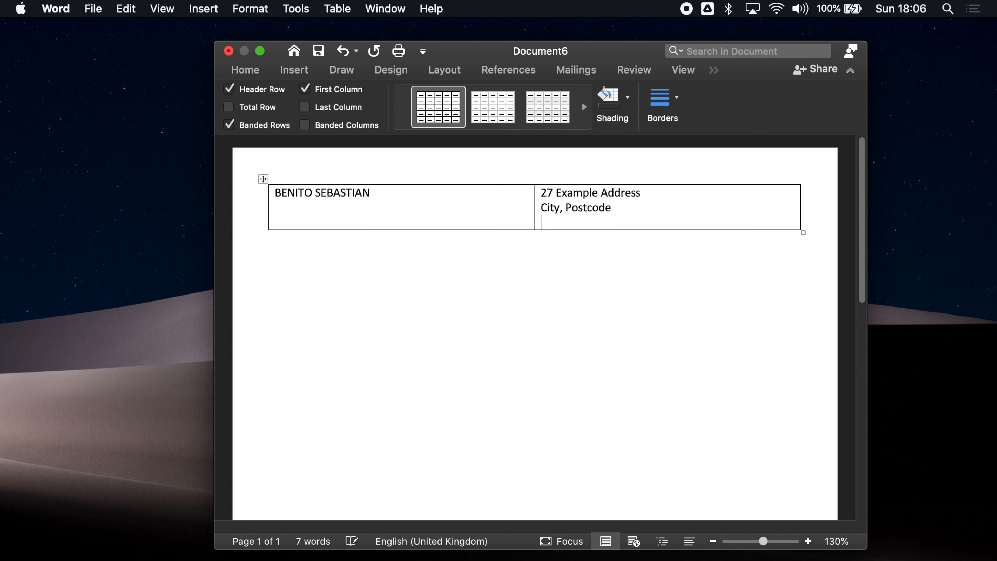
text(example"gmai)
key(BackSpace)
key(BackSpace)
key(BackSpace)
key(BackSpace)
key(BackSpace)
text(@gmail.com)
key(Return)
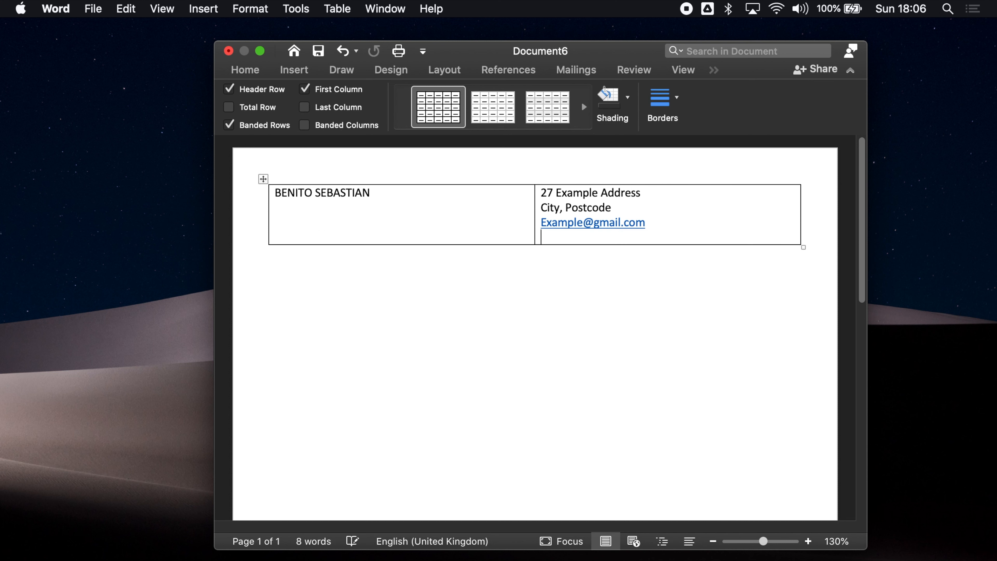
text(+440000000000)
key(Return)
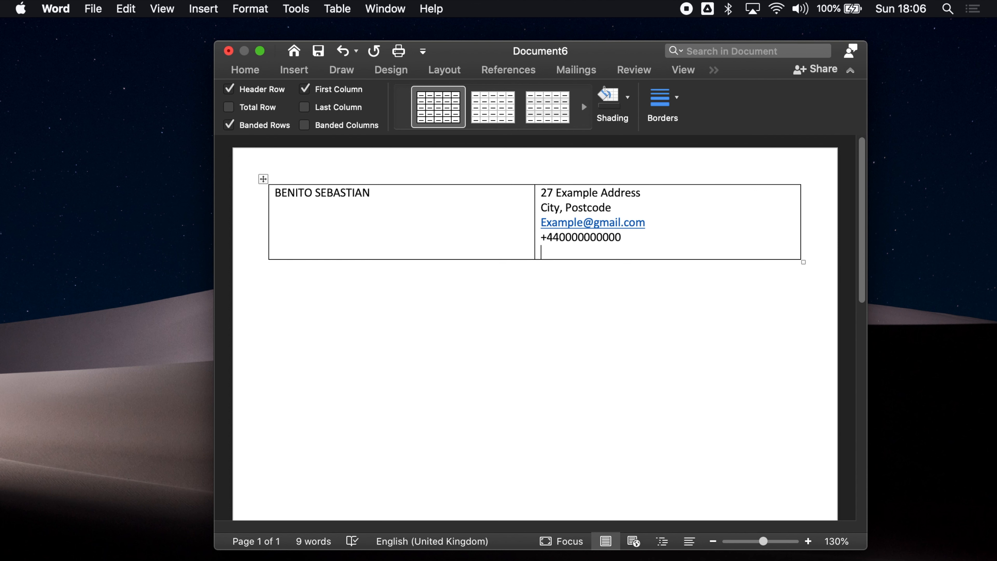
text(www.linke)
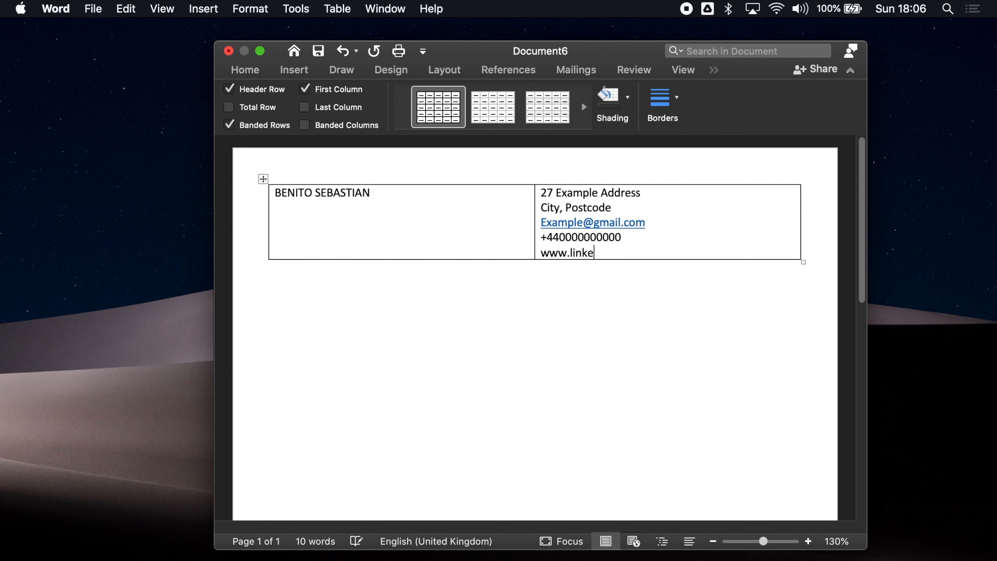
text(din.com)
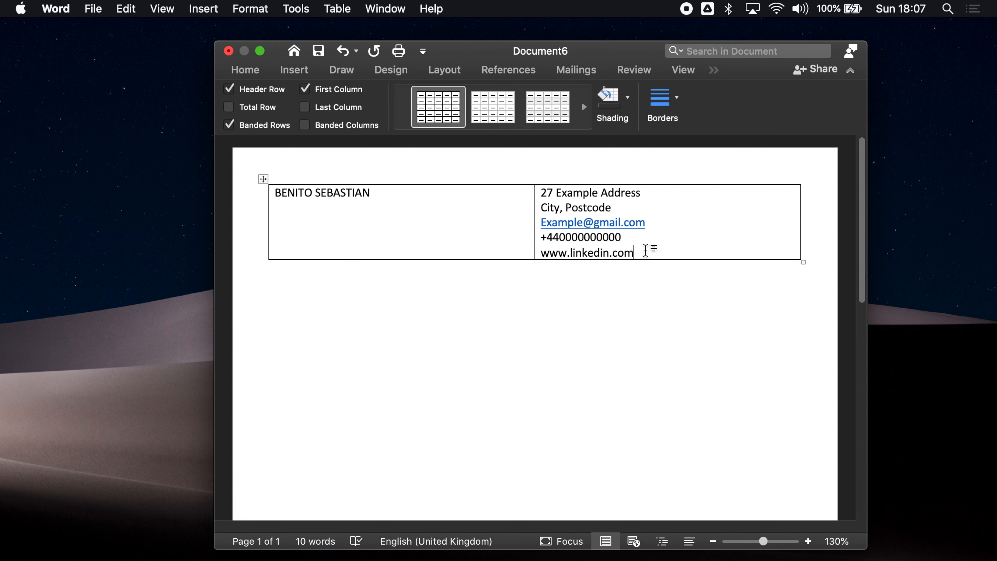
Right-align all the contact lines in the right-hand table cell
drag(646, 251, 544, 200)
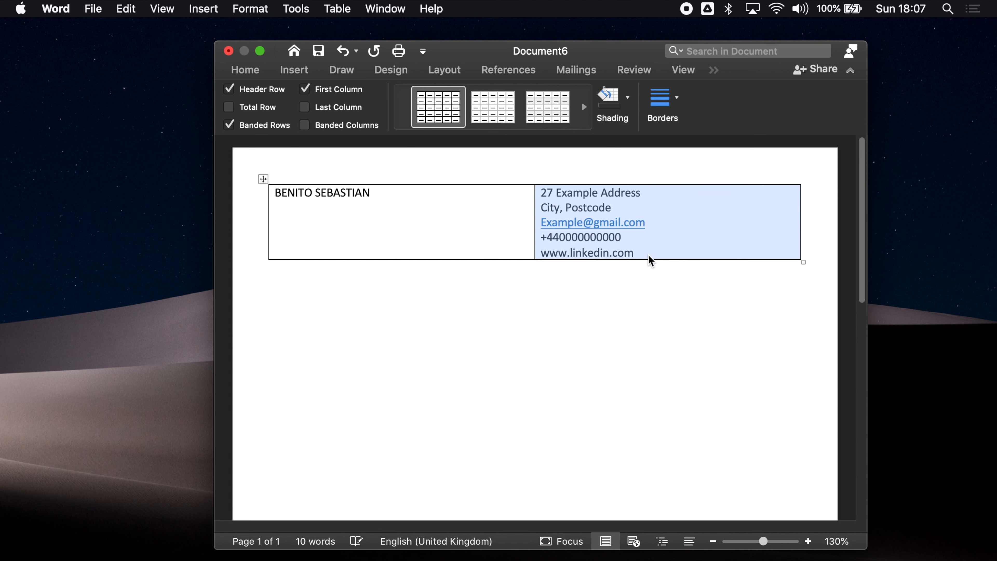
click(252, 71)
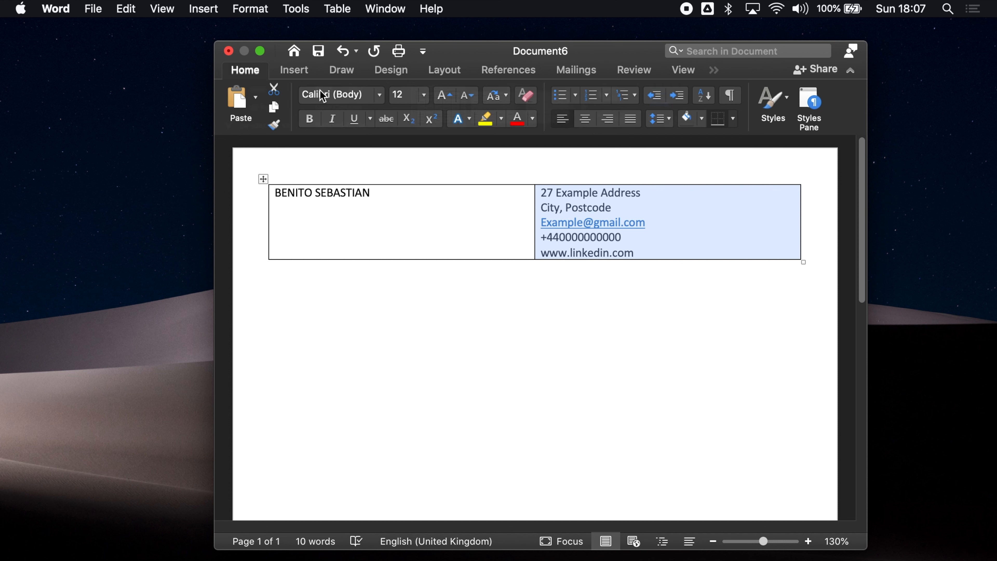
click(611, 126)
click(636, 207)
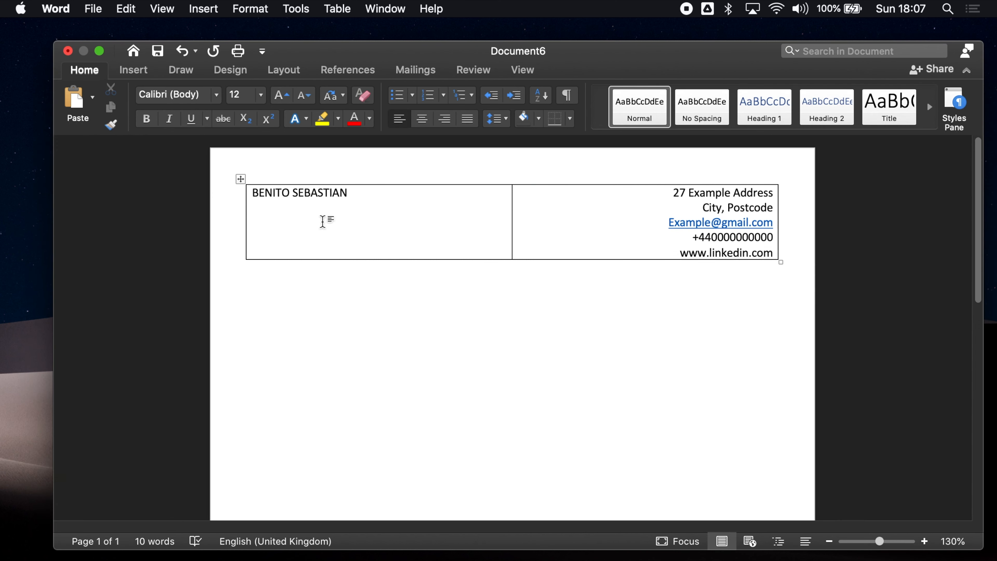
Remove all borders from the name and contact table
click(323, 222)
click(656, 70)
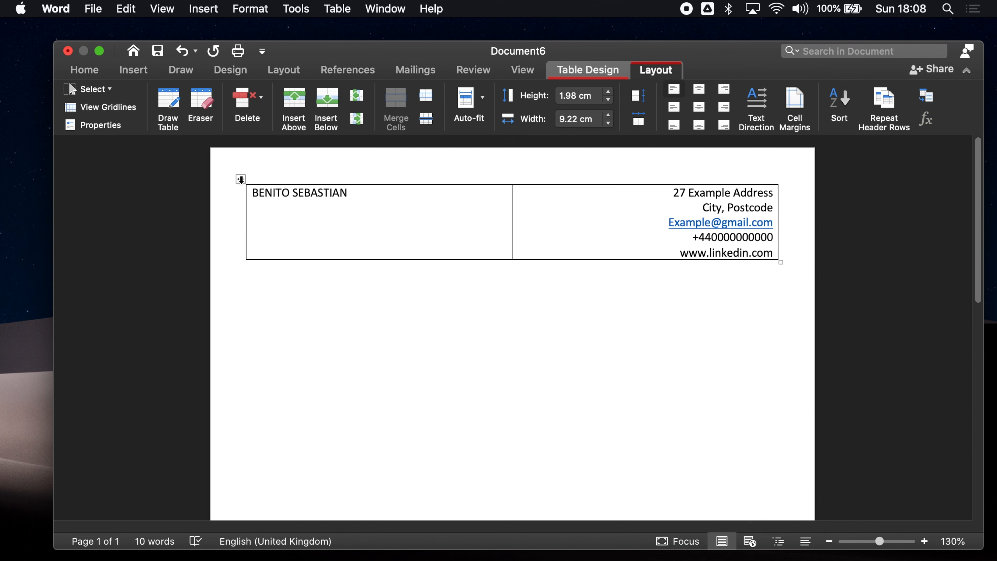
click(241, 180)
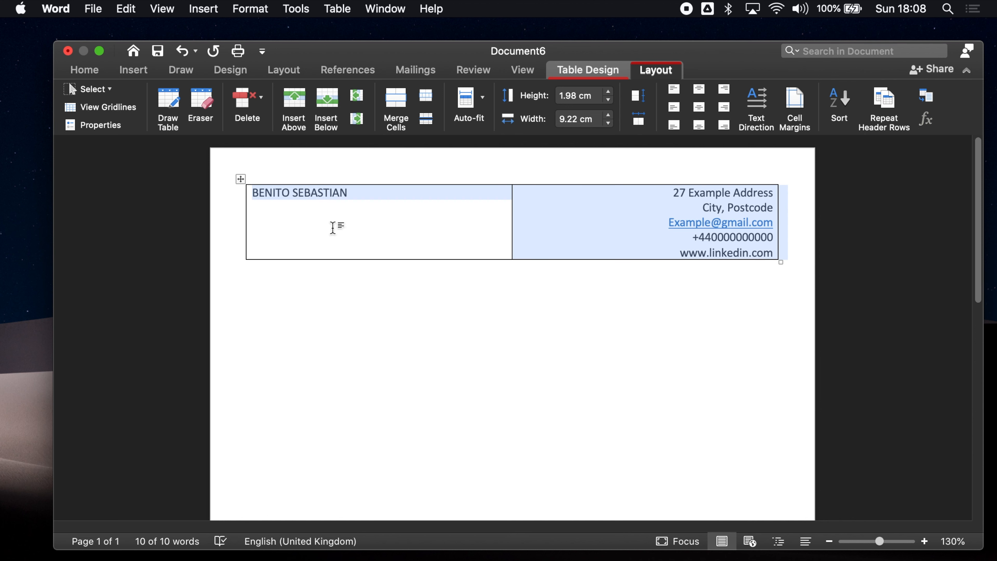
click(598, 72)
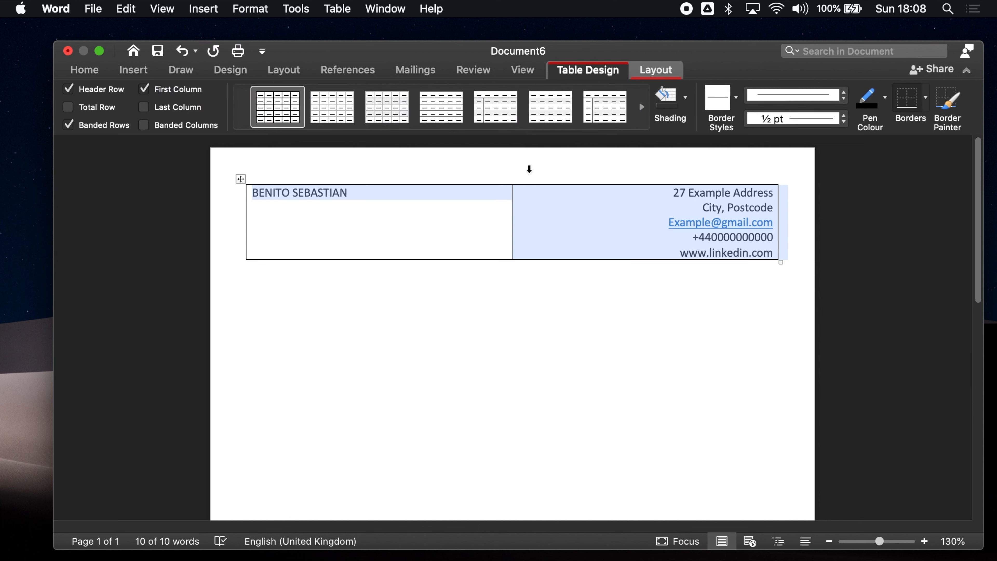
click(926, 98)
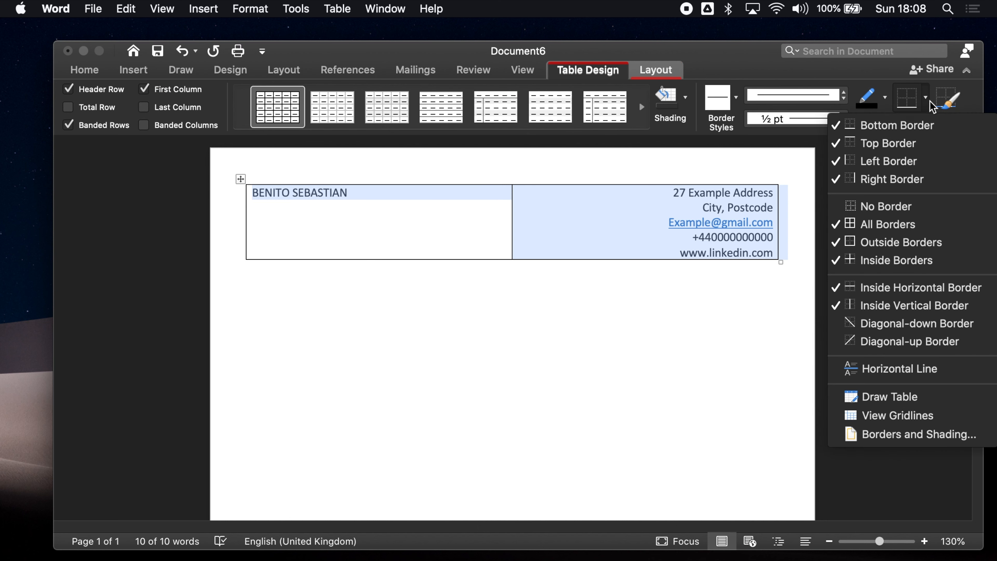
click(907, 206)
click(526, 274)
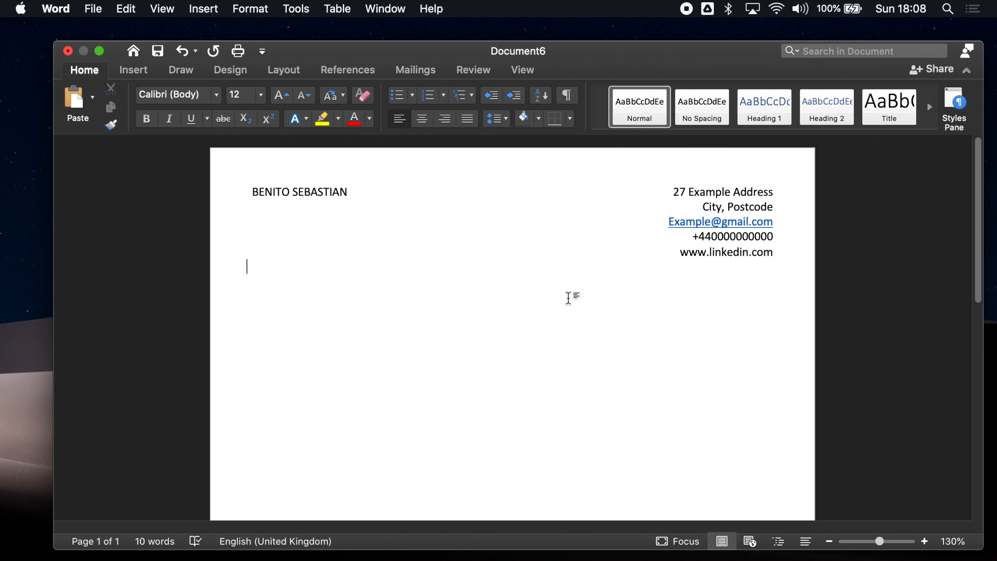
Turn on View Gridlines so the borderless table shows dashed cell outlines
click(522, 70)
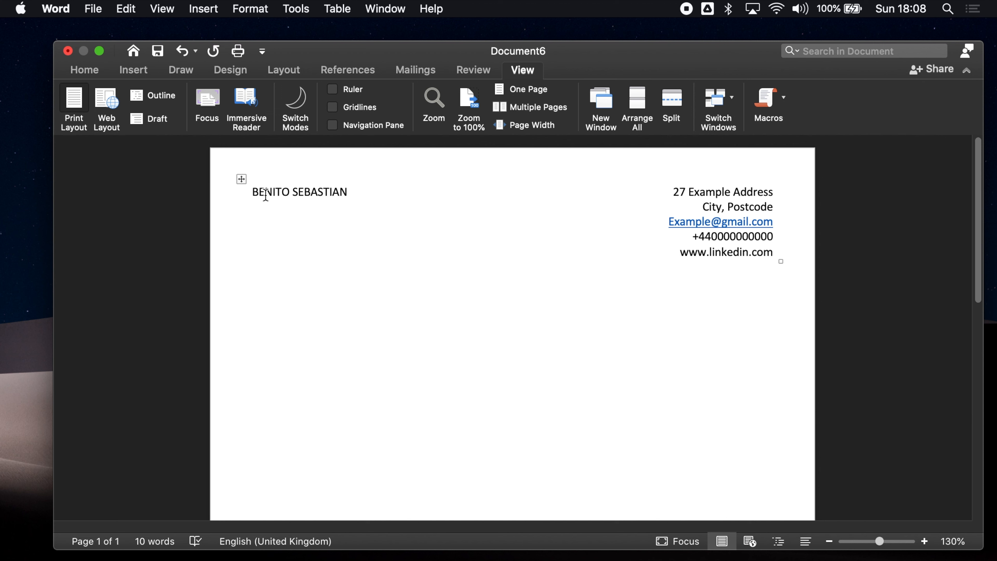
click(242, 179)
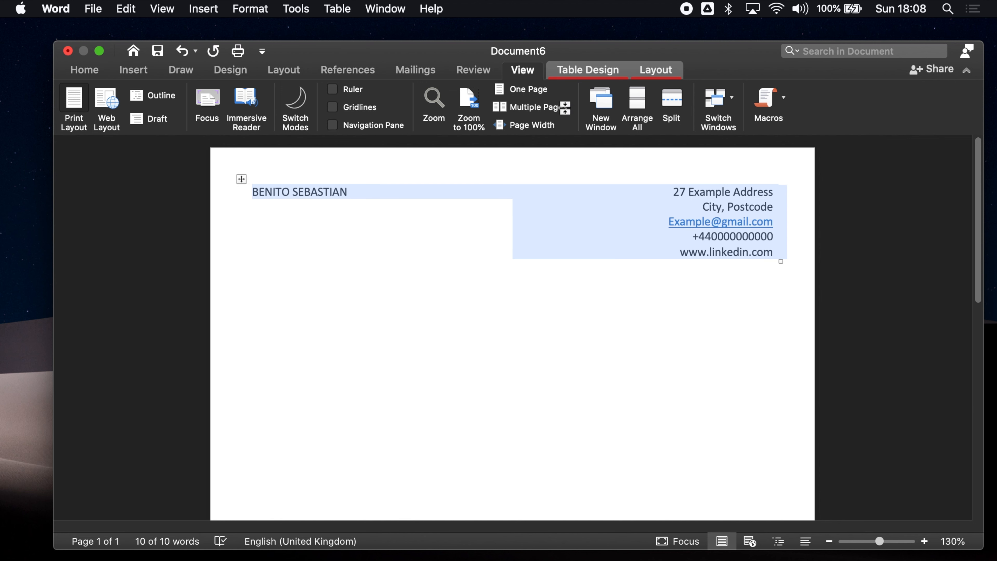
click(653, 71)
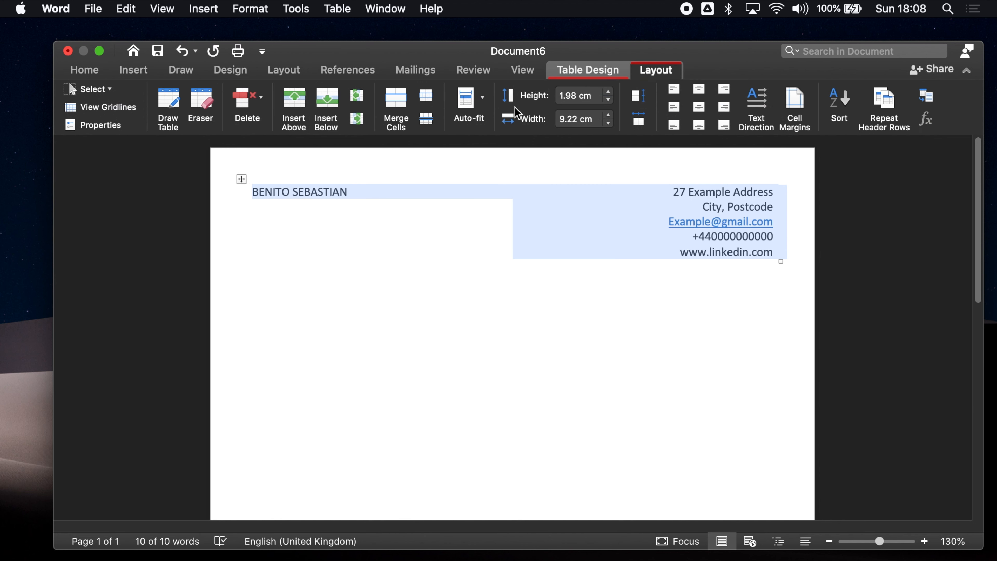
click(113, 114)
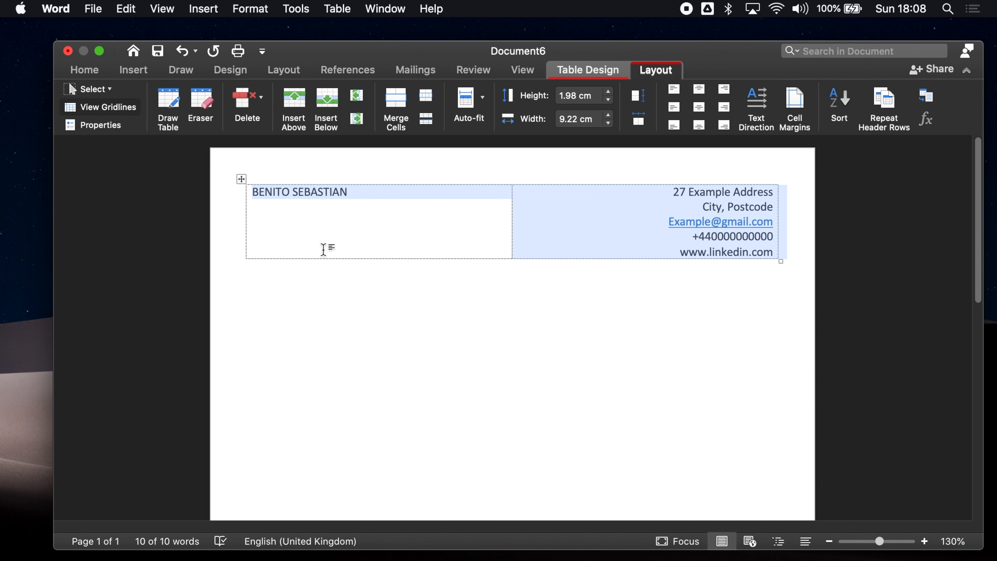
click(288, 279)
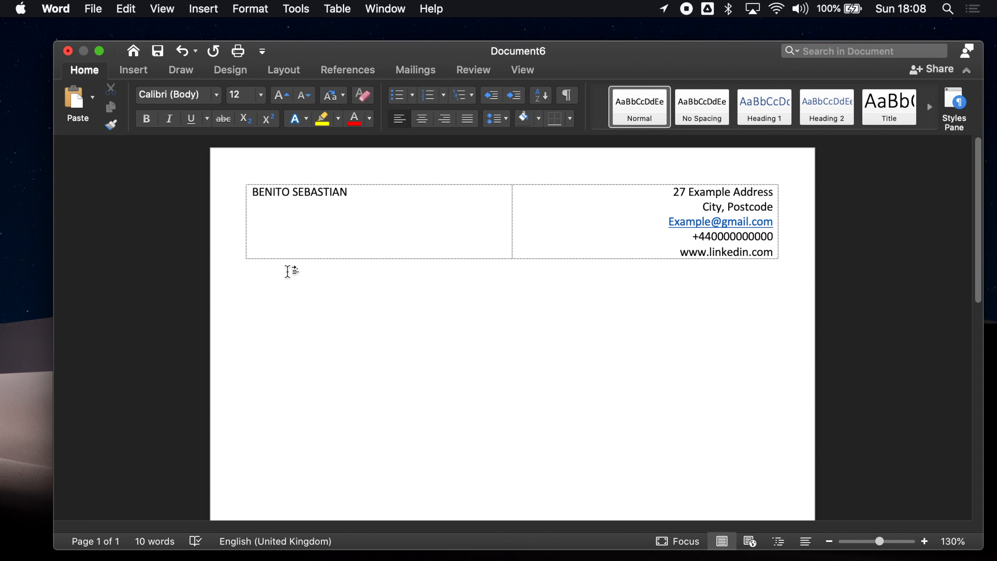
Type the SUMMARY heading and insert a one-cell table beneath it
text(SUMMARY)
key(Return)
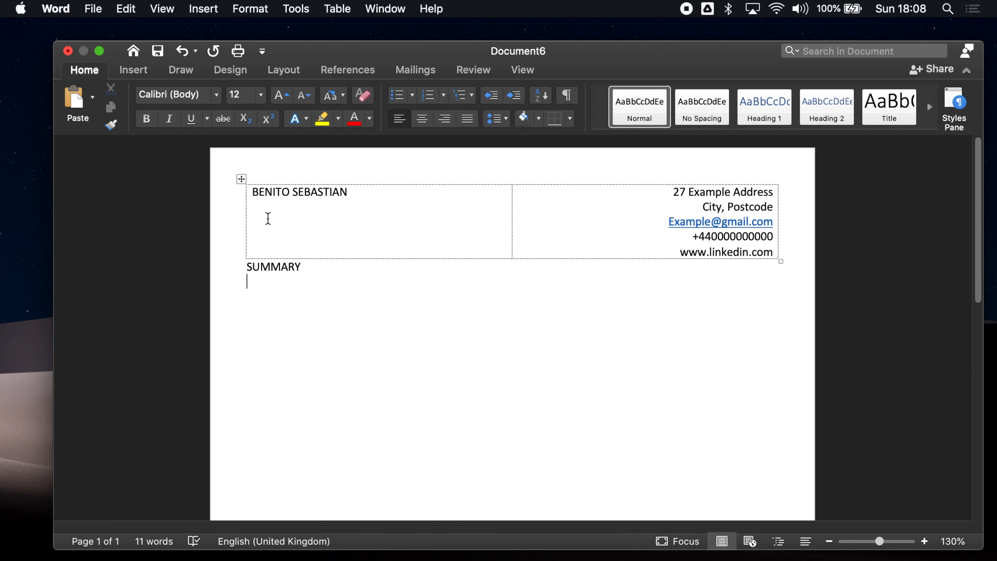
click(134, 77)
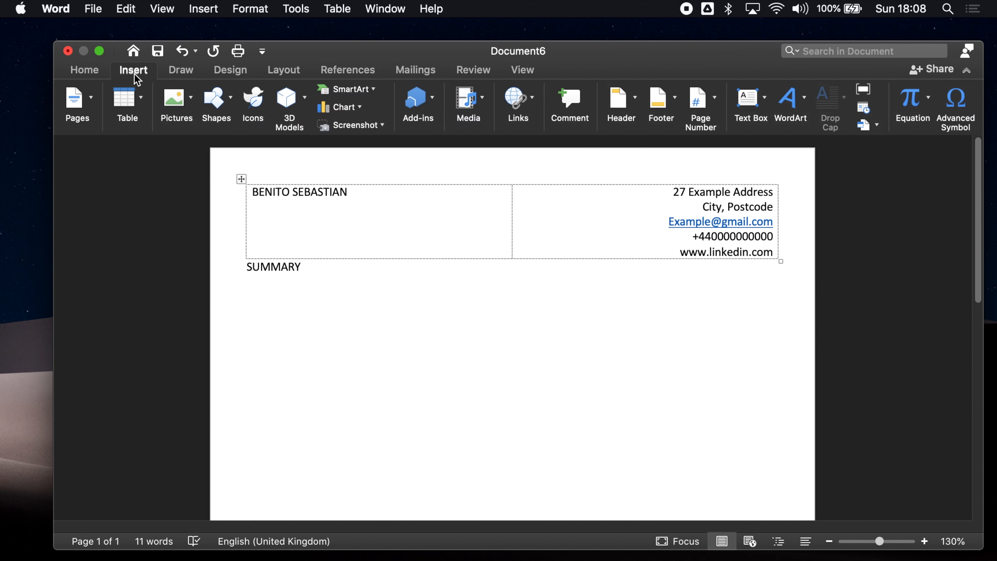
click(143, 97)
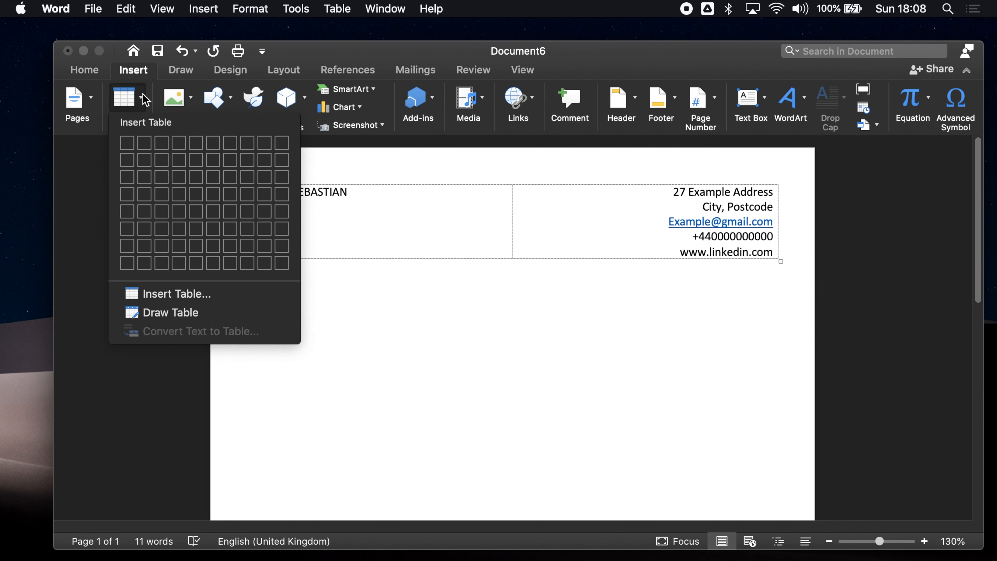
click(130, 147)
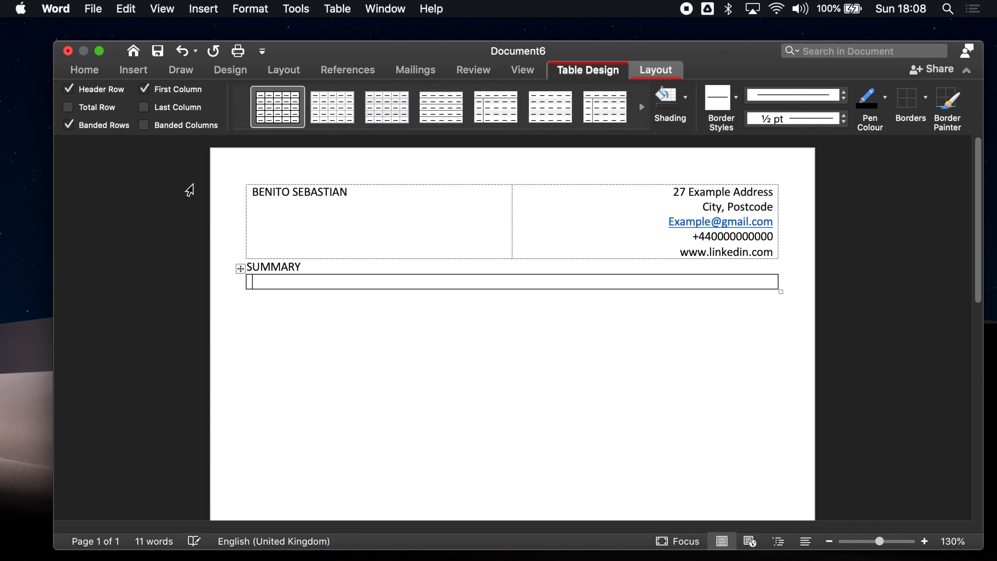
Set the new table to No Border, then give it only a Top Border
click(242, 269)
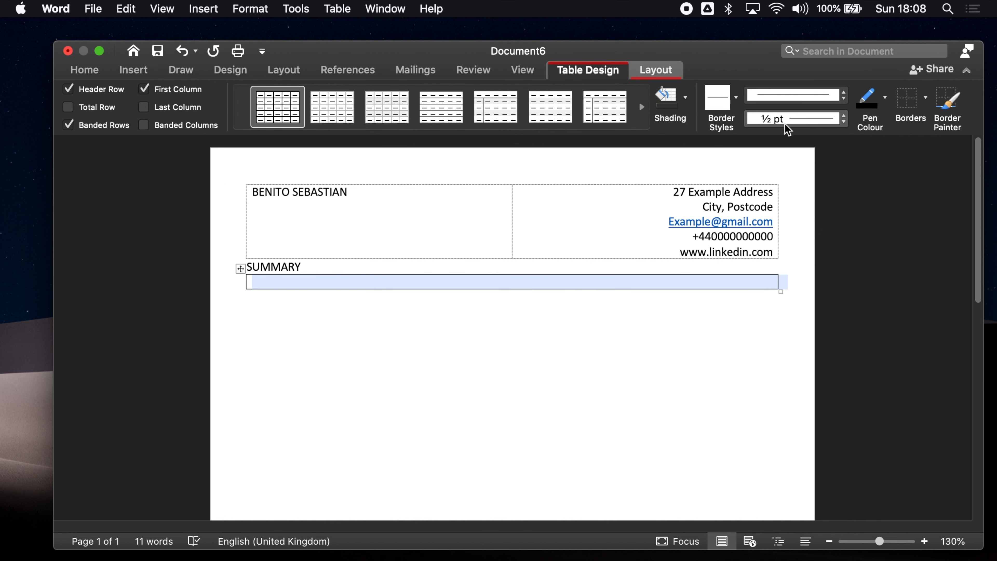
click(903, 110)
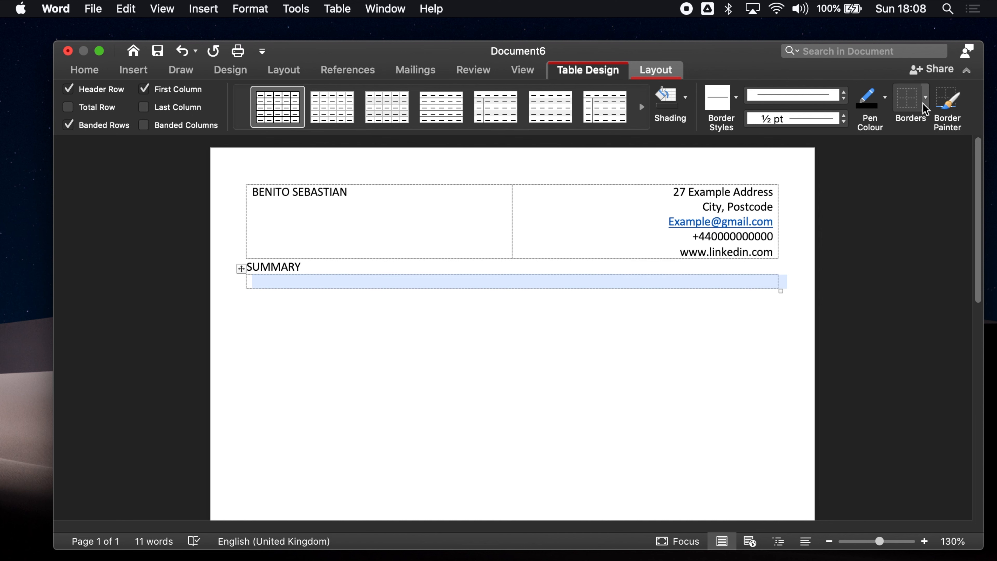
click(925, 101)
click(868, 143)
click(306, 334)
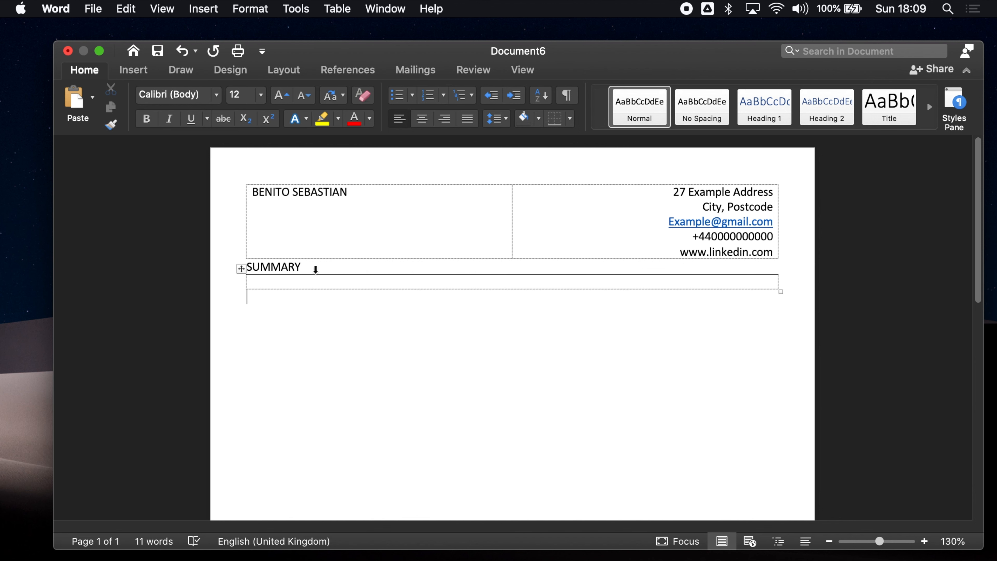
click(303, 282)
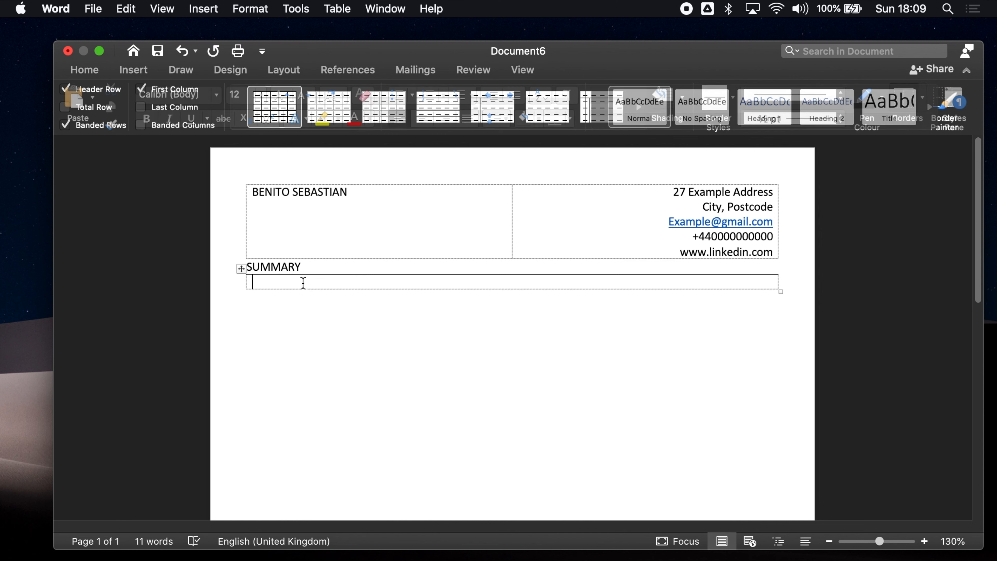
Toggle the table gridlines off to preview, then back on
click(674, 71)
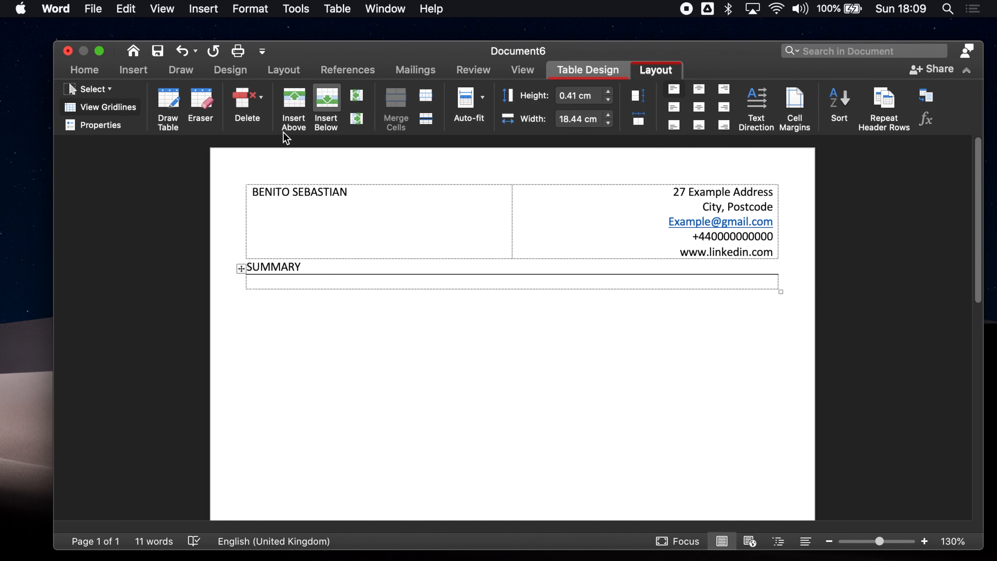
click(108, 106)
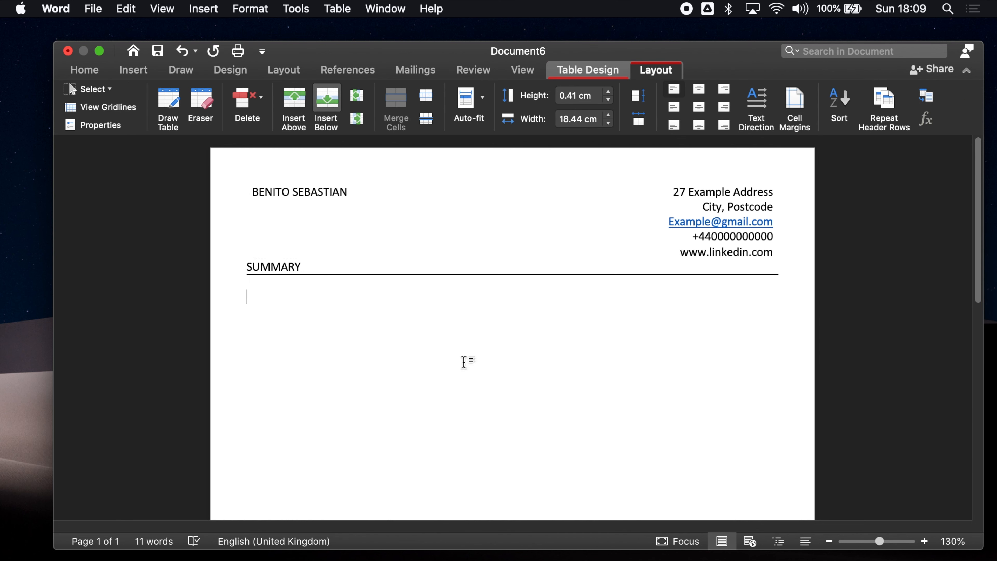
click(510, 374)
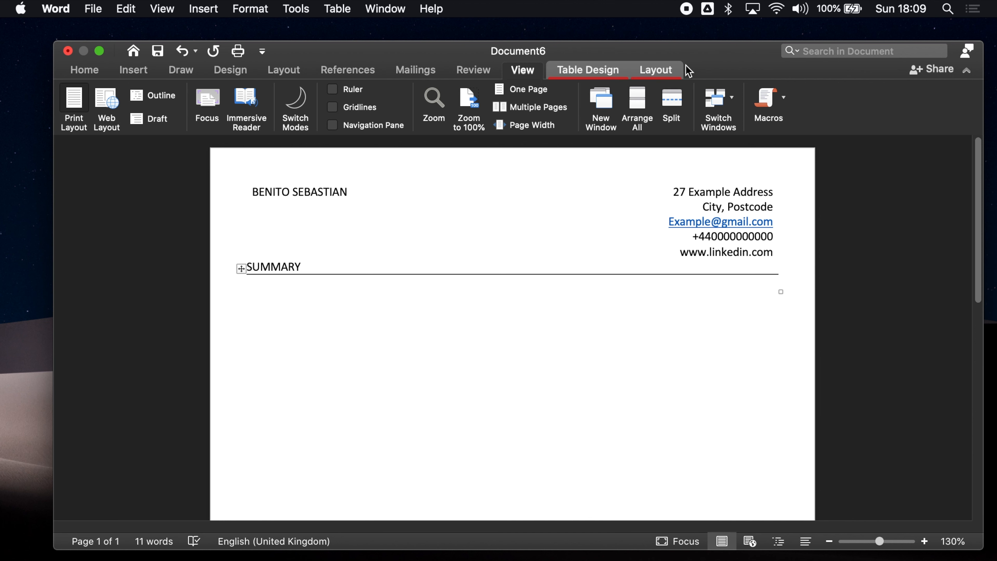
click(656, 70)
click(106, 110)
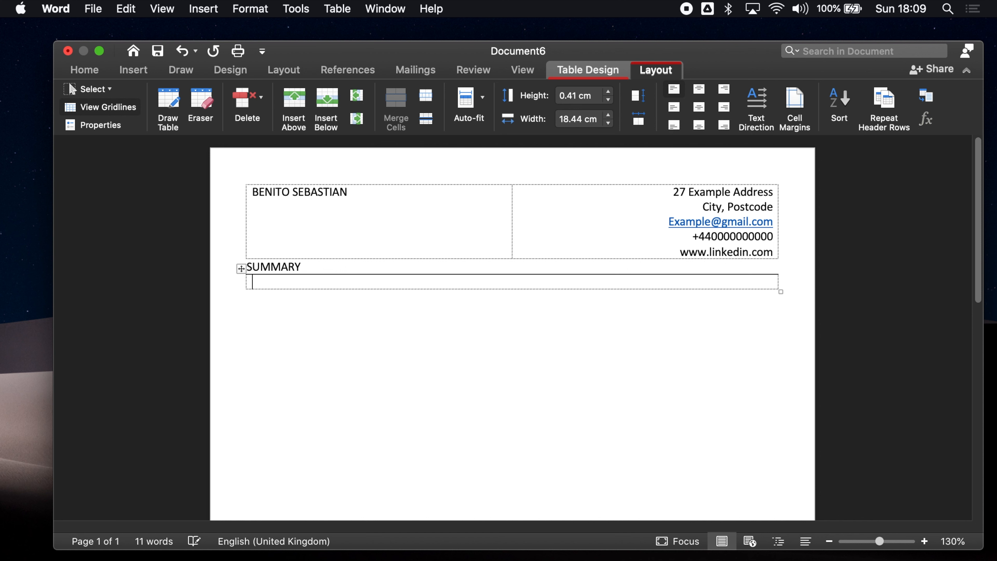
Type 'Short summary...' in the summary cell followed by two '>' lines
text(Short summary)
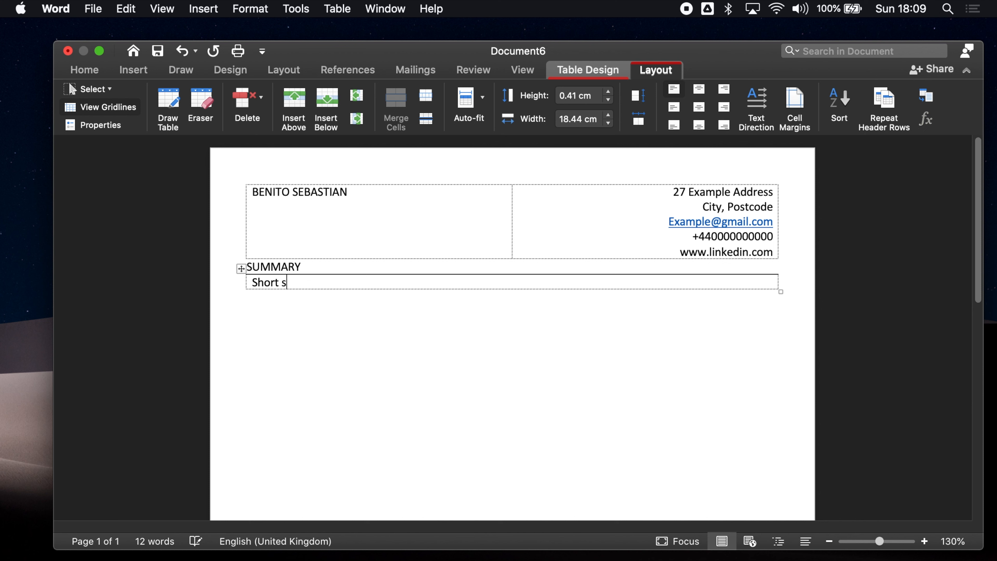
key(Return)
text(>)
key(Return)
text(>)
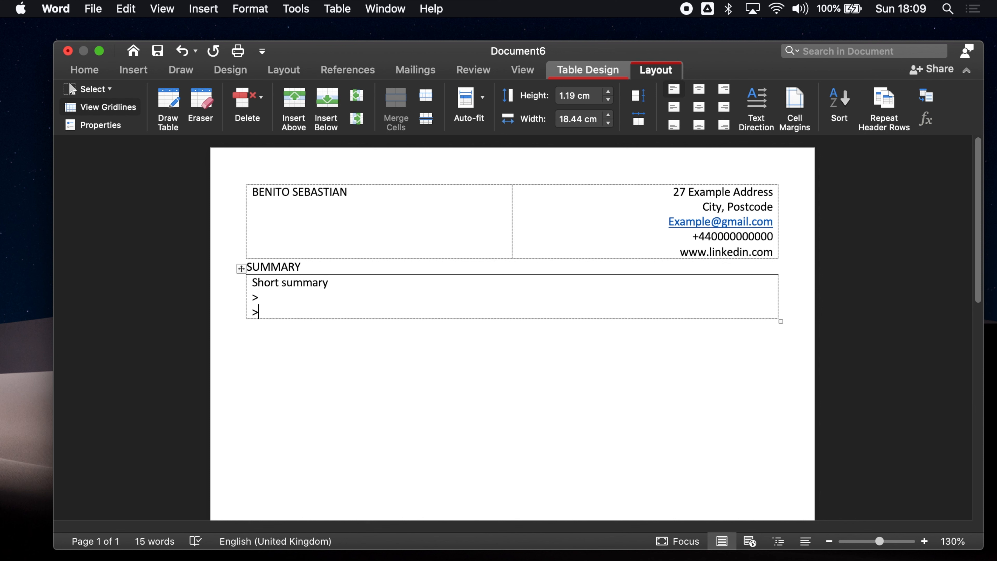
click(333, 282)
text(...)
click(331, 311)
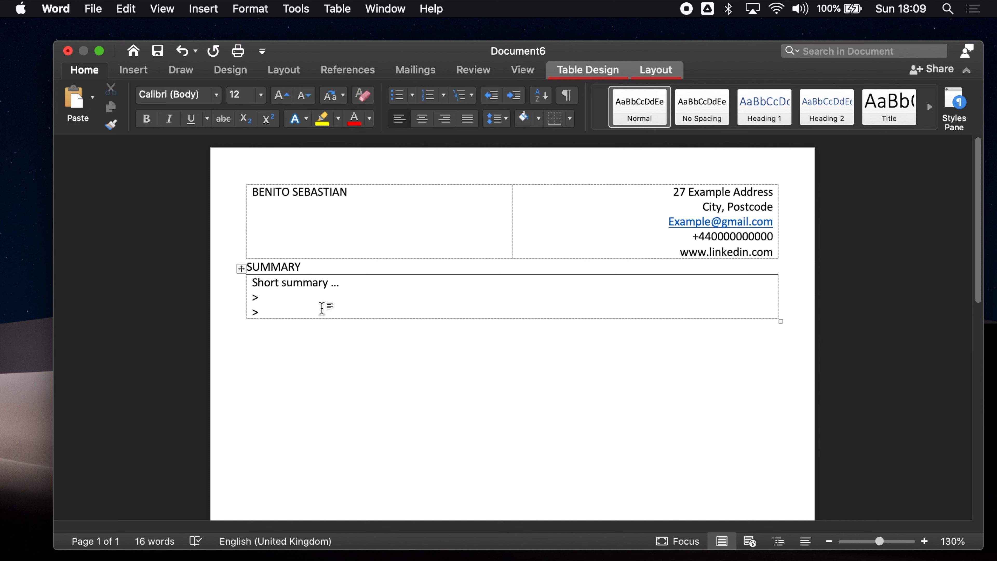
click(217, 96)
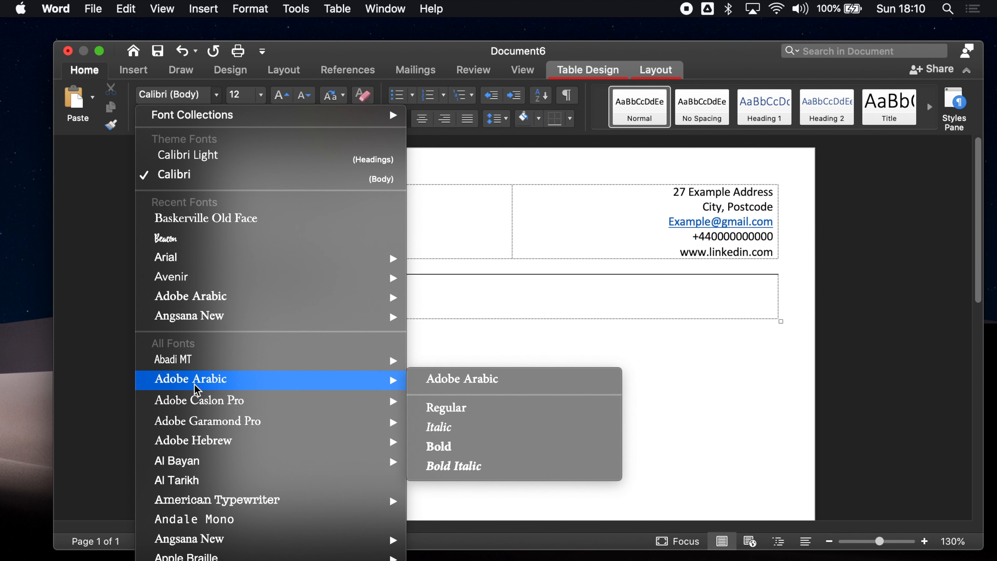
mouse_move(237, 412)
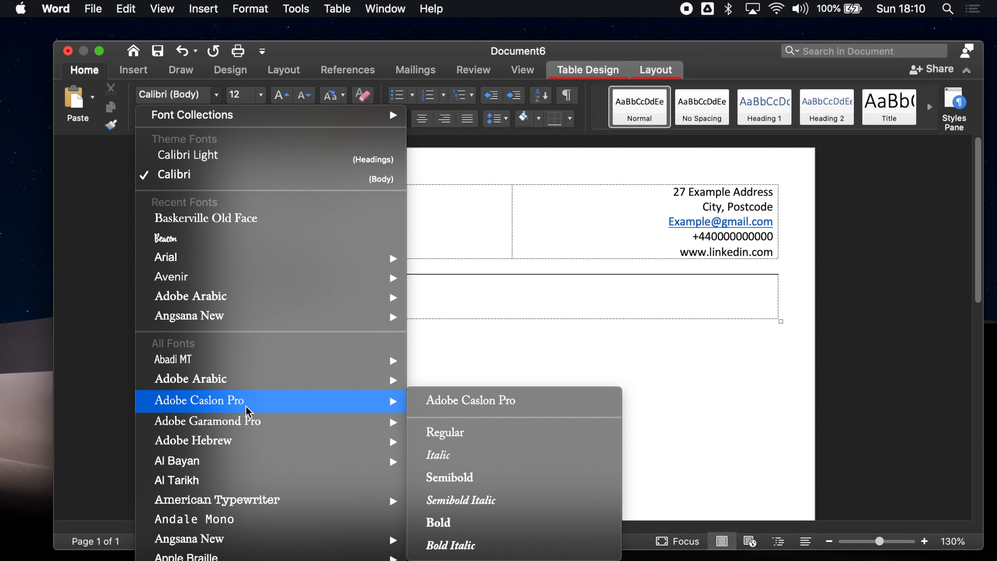
key(Escape)
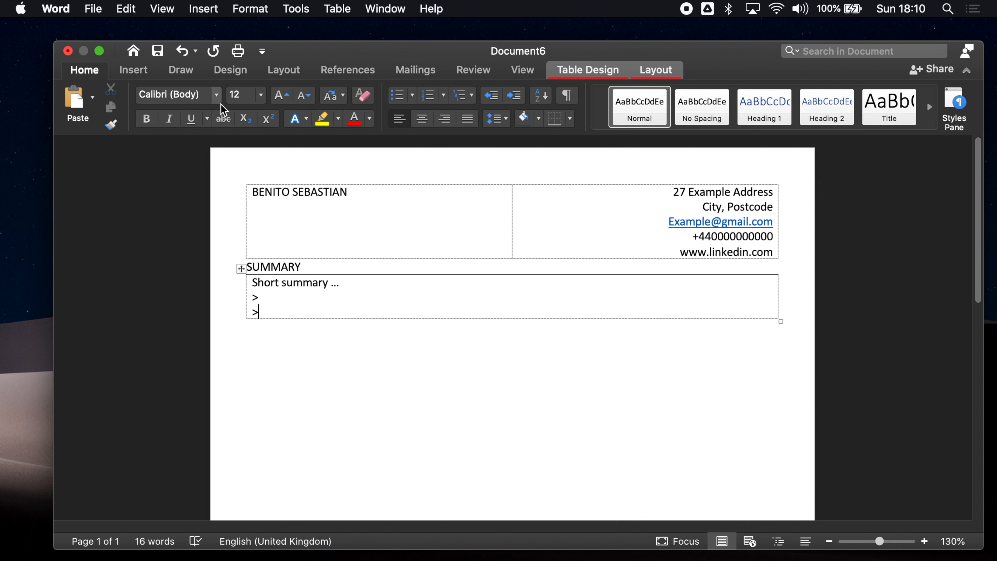
click(217, 96)
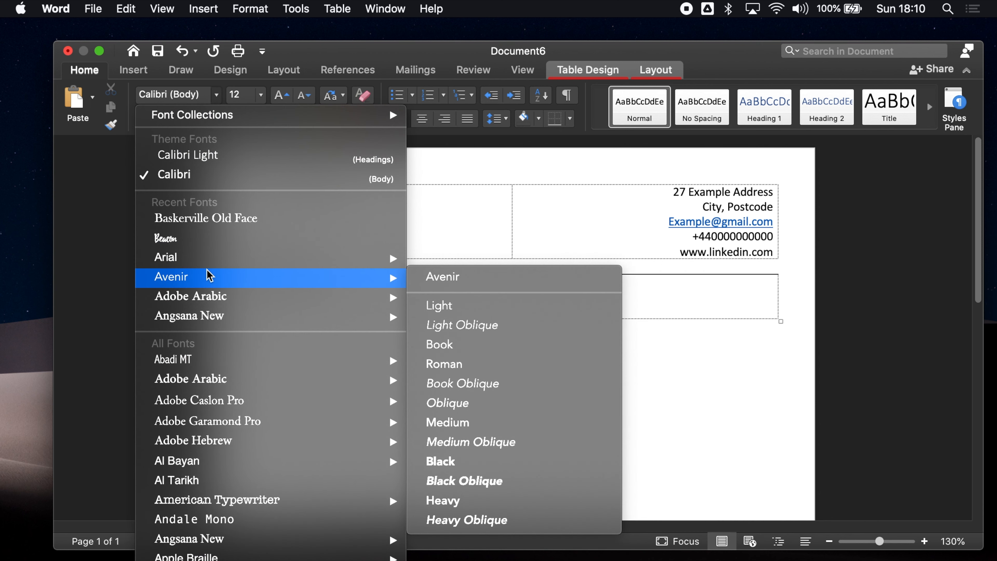
mouse_move(208, 265)
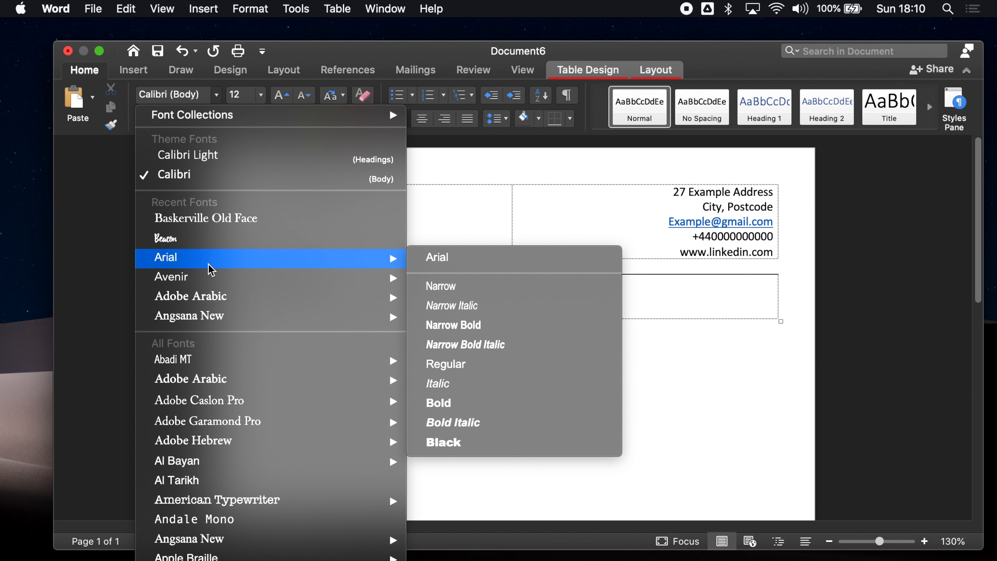
click(468, 227)
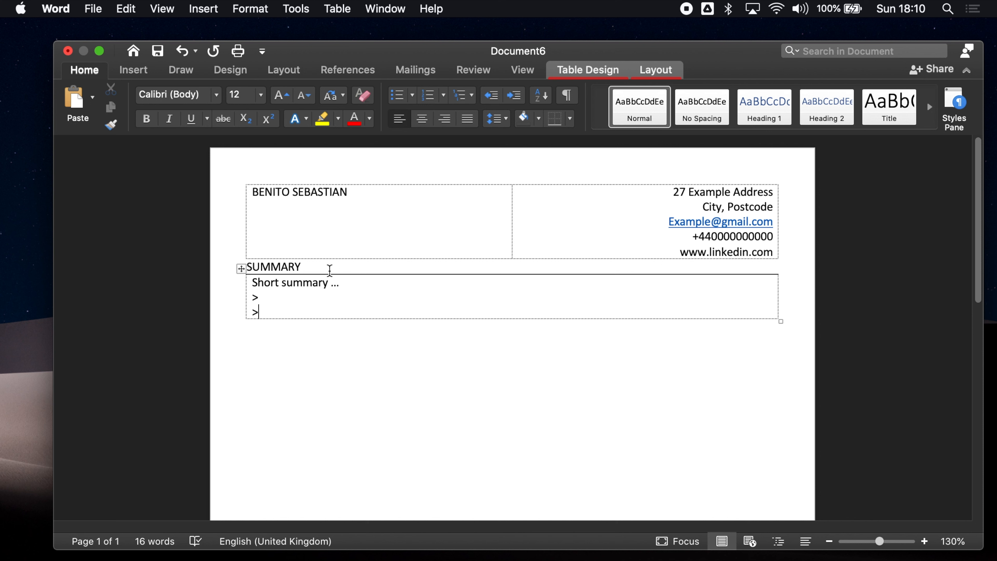
Enlarge the name in the header table to 16 pt
drag(376, 199, 239, 196)
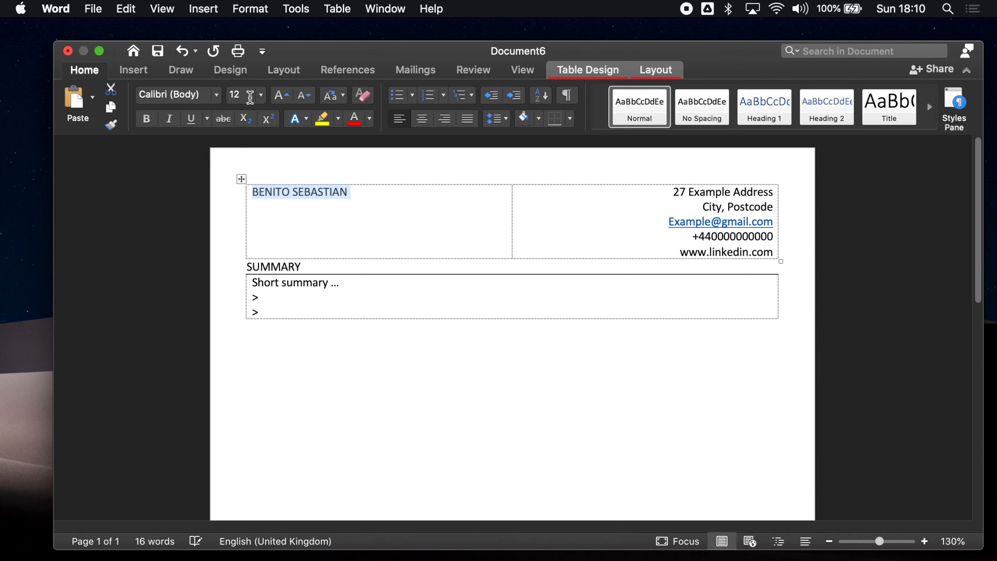
click(260, 98)
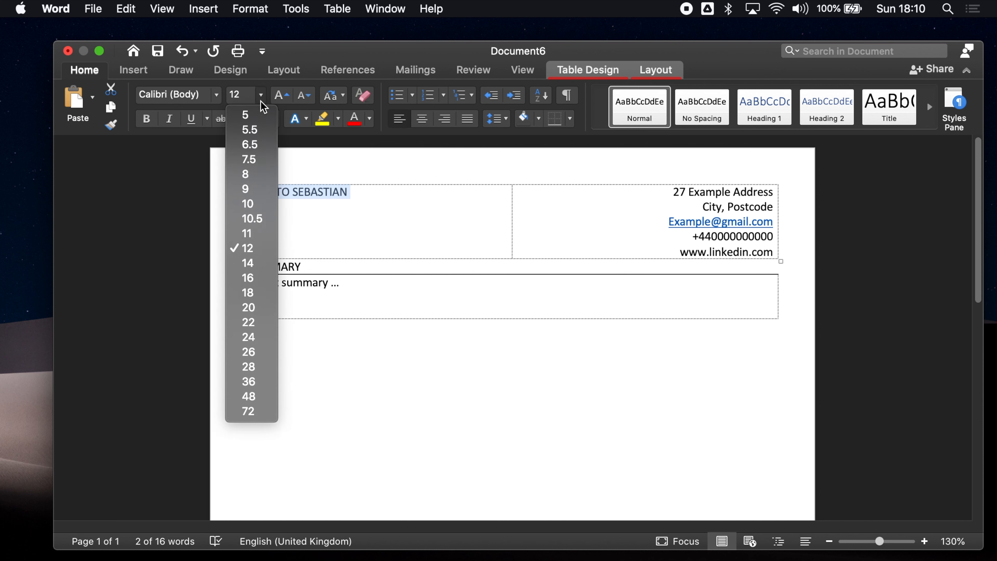
click(257, 278)
click(371, 216)
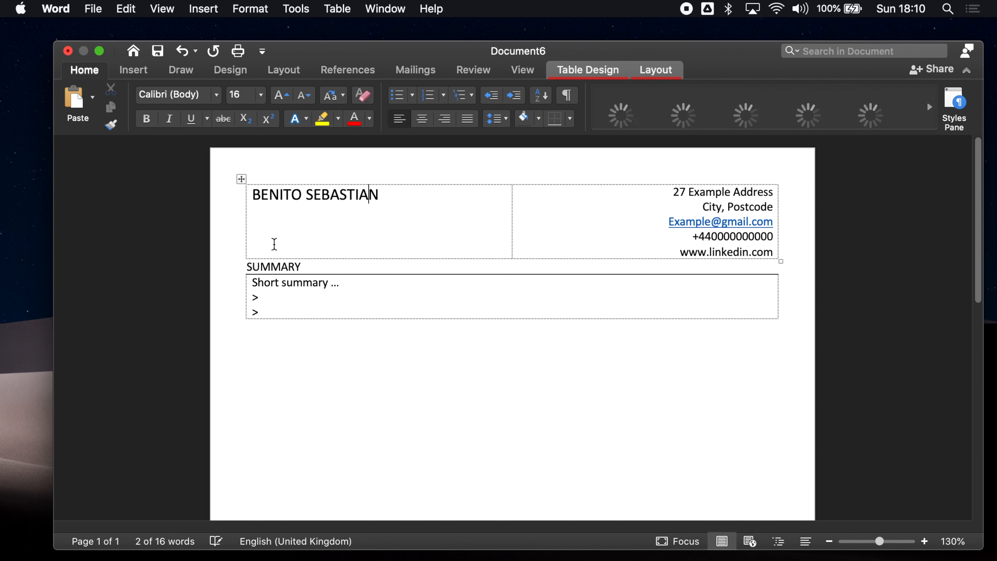
click(291, 267)
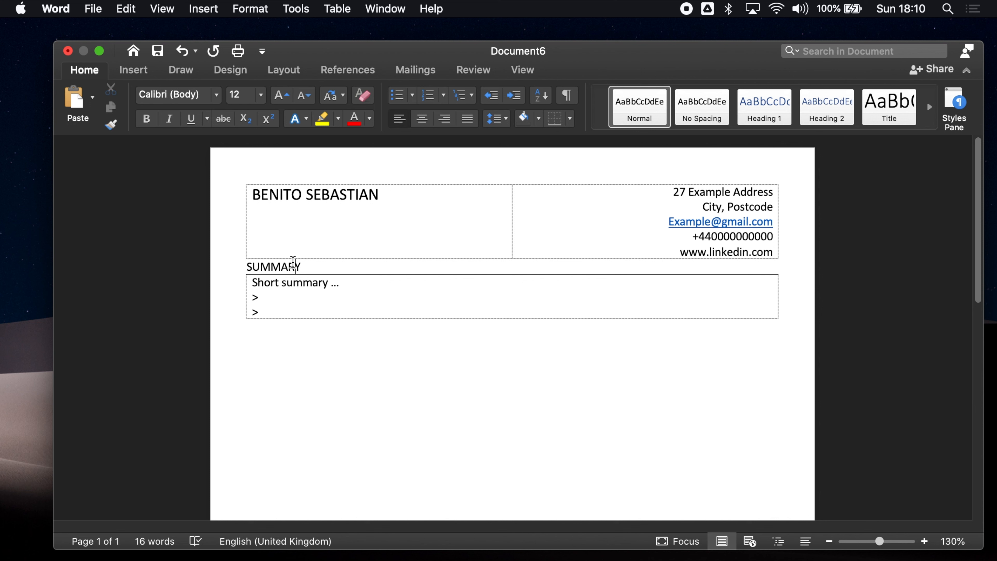
Set the summary cell's text lines to 11 pt and move below the table
click(264, 310)
drag(276, 311, 252, 282)
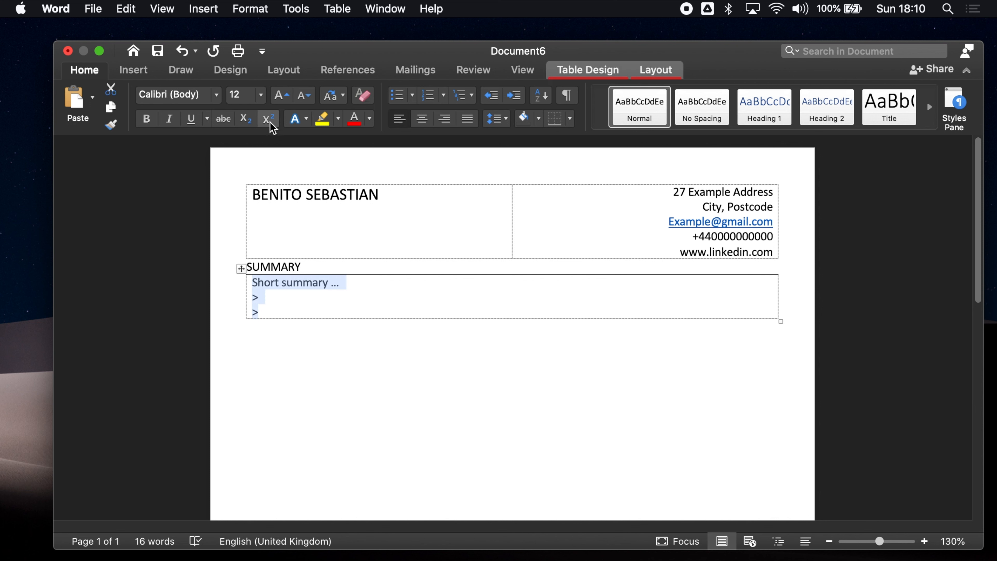
click(262, 97)
click(252, 235)
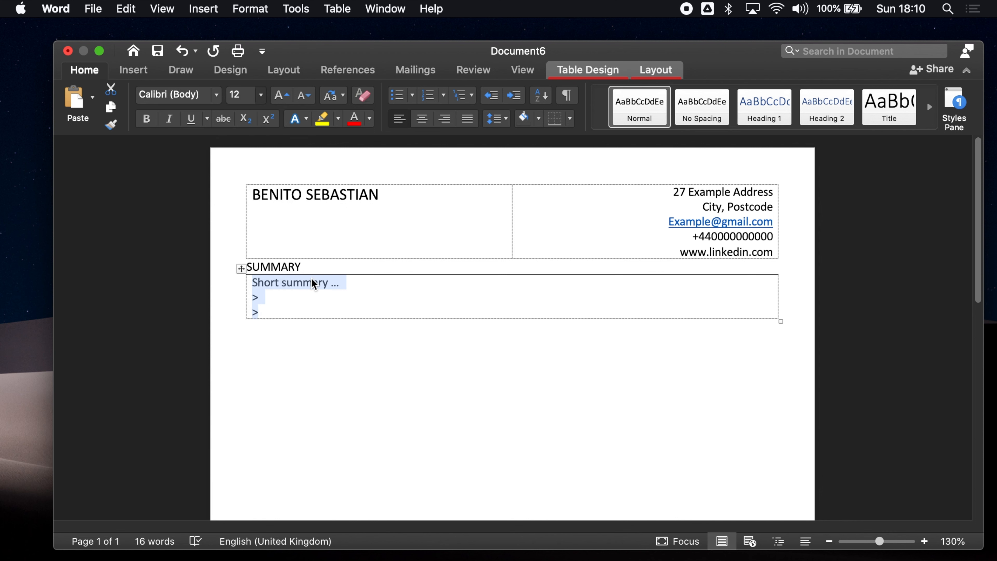
click(326, 302)
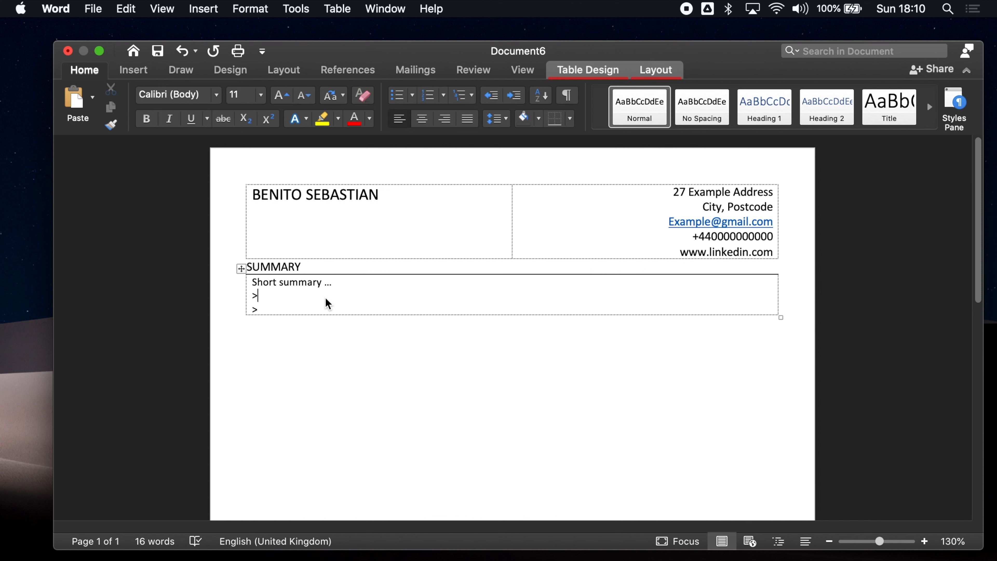
key(Down)
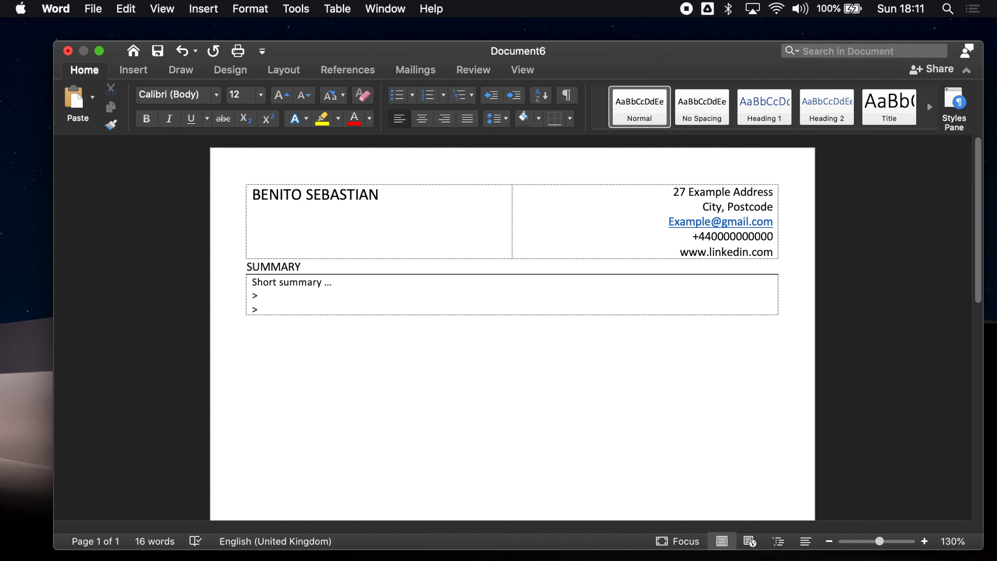
Type the heading ACDEMIC QUALIFICATION below the summary table and start a new line
text(ACDEMIC QUALIFICATION)
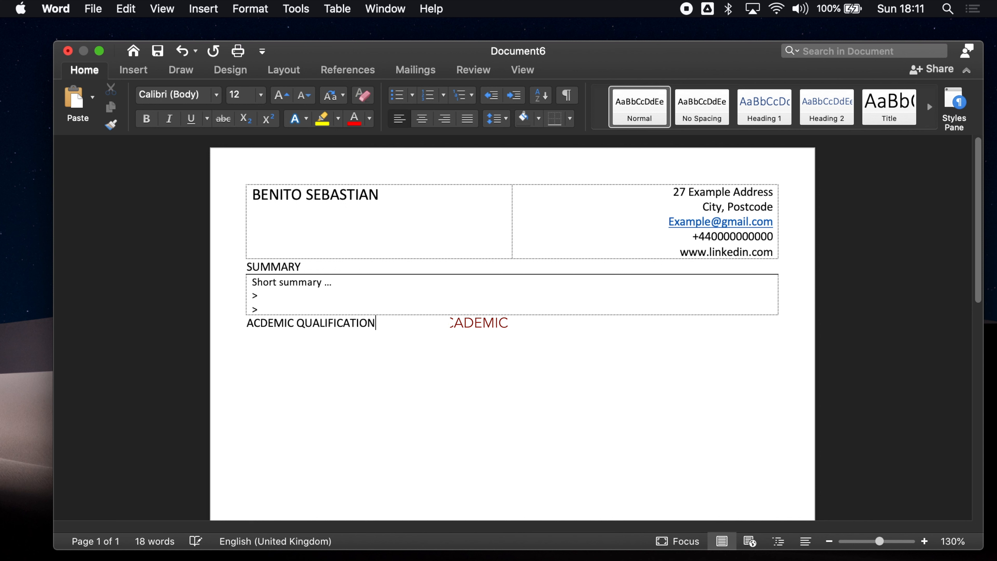
key(Return)
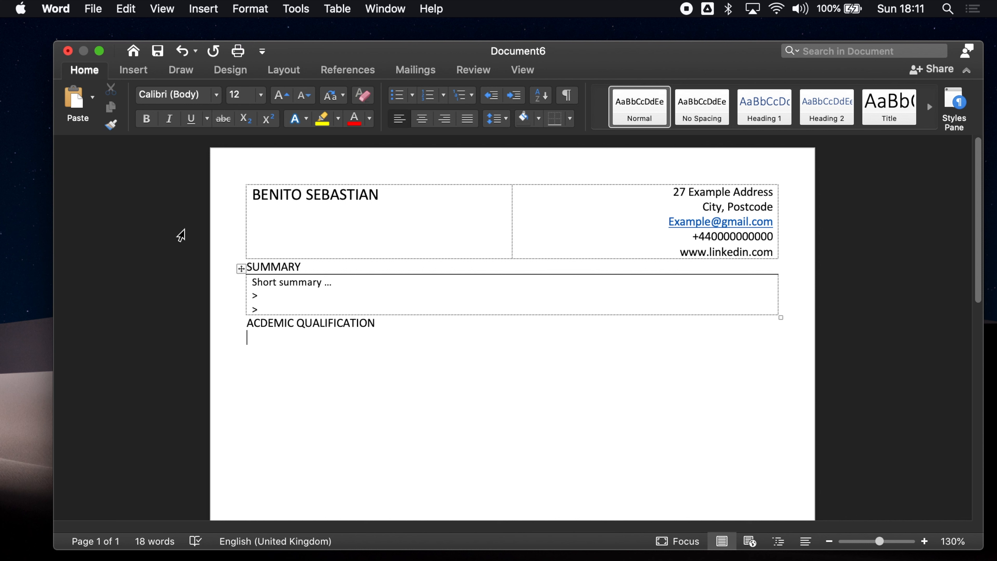
click(142, 70)
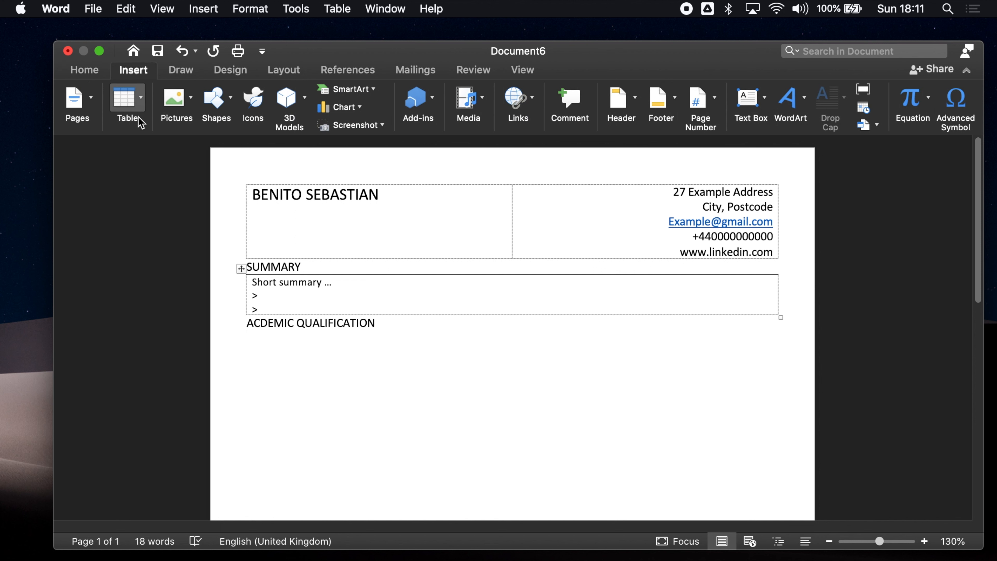
Insert a 3x3 table and narrow its first and middle columns, leaving the third wide
click(134, 103)
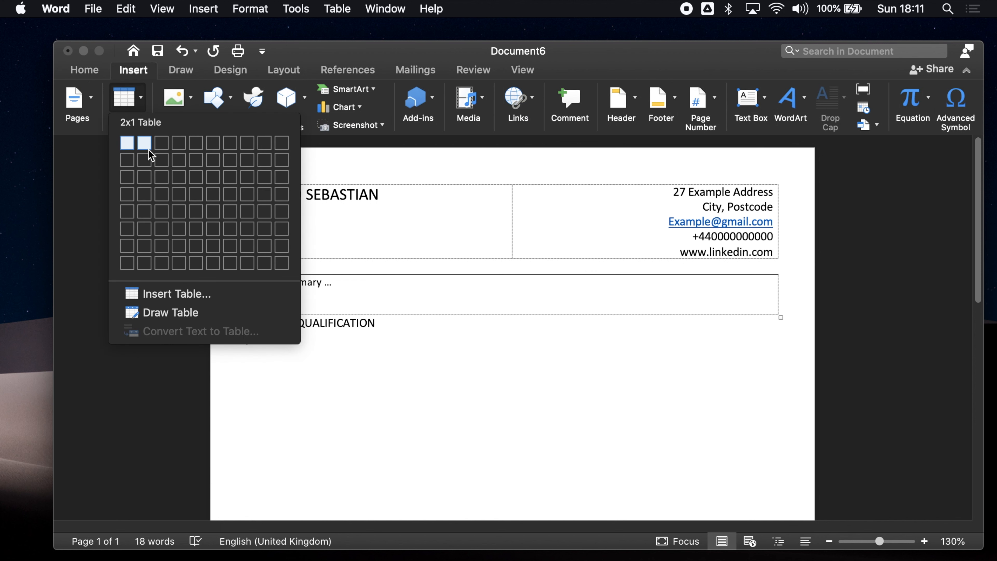
click(162, 170)
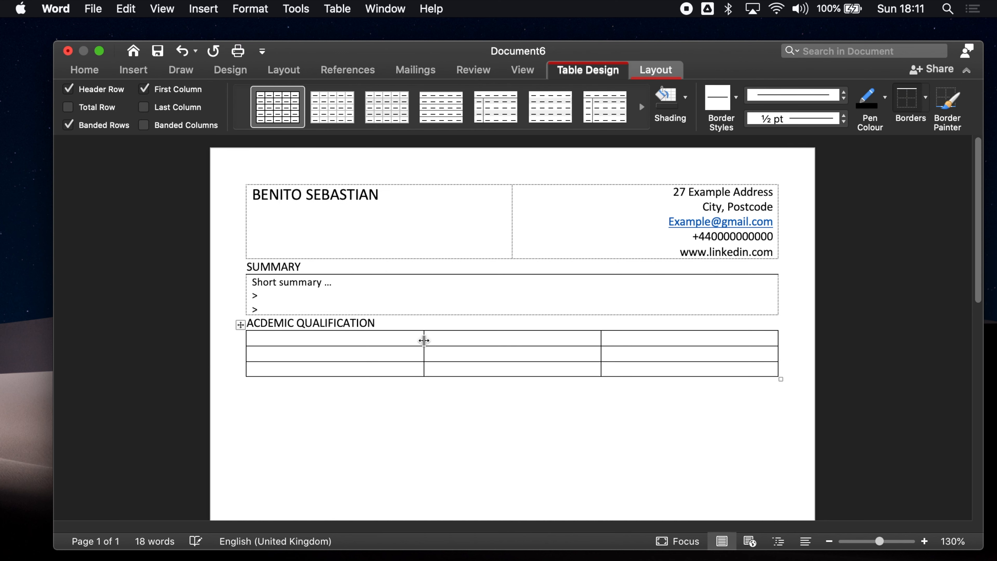
drag(424, 341, 326, 343)
click(602, 340)
drag(602, 341, 380, 340)
drag(600, 355, 354, 338)
click(414, 355)
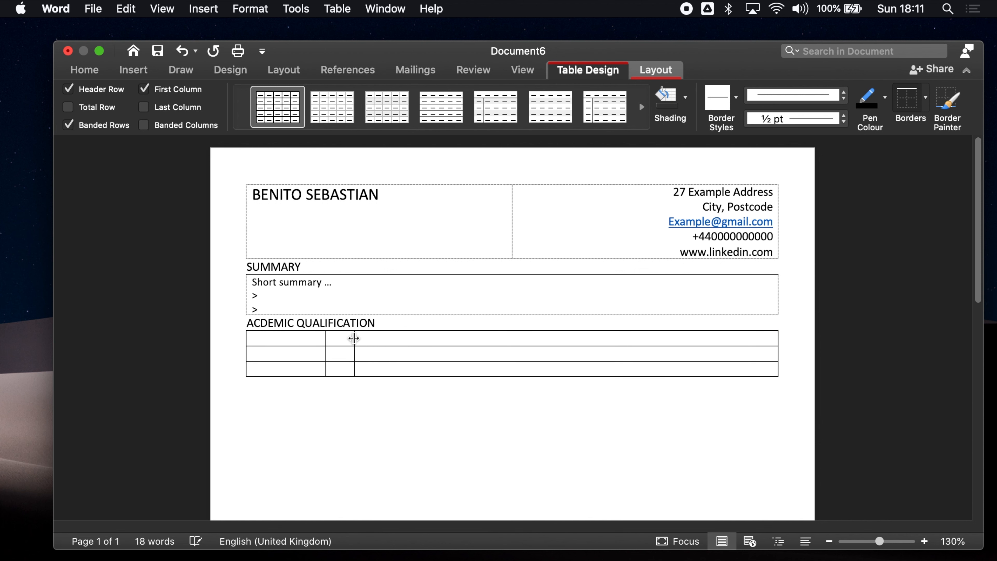
click(295, 340)
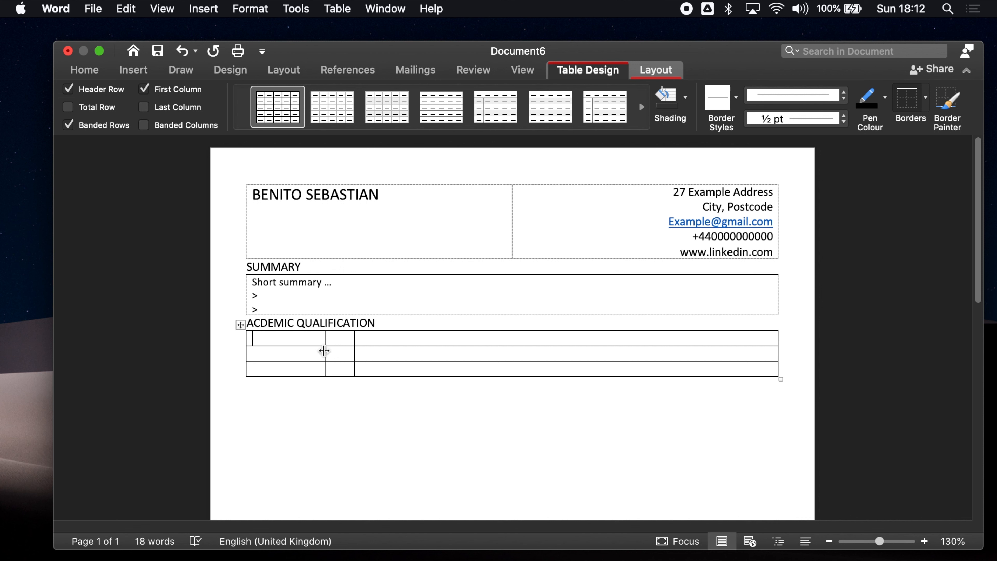
Put a colon in the middle cell of all three rows and narrow that colon column
click(335, 343)
text(:)
click(339, 355)
text(:)
click(328, 373)
click(337, 371)
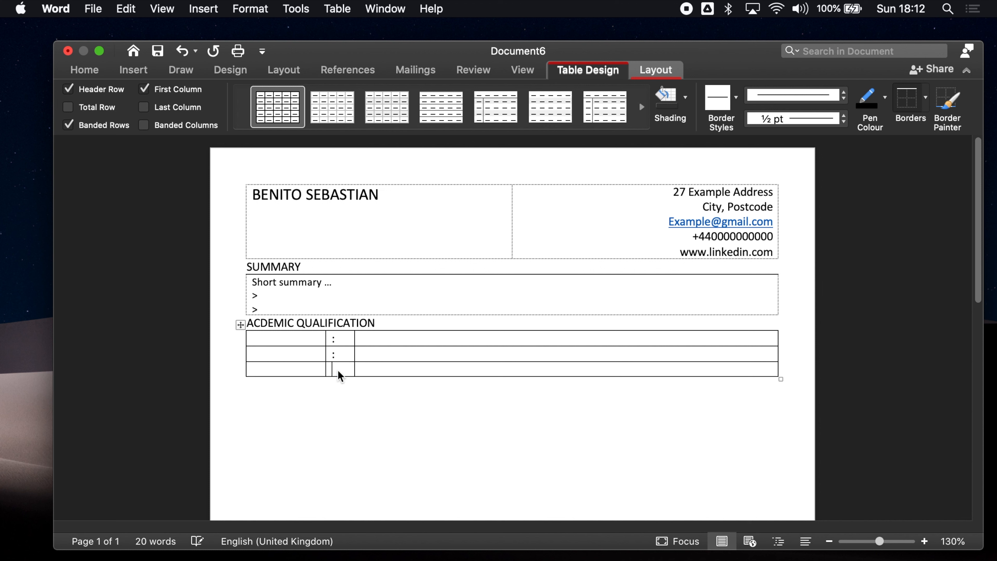
text(:)
drag(352, 335, 340, 336)
Enter '2017- 2019 : A - Levels' in the third row
click(319, 337)
click(292, 367)
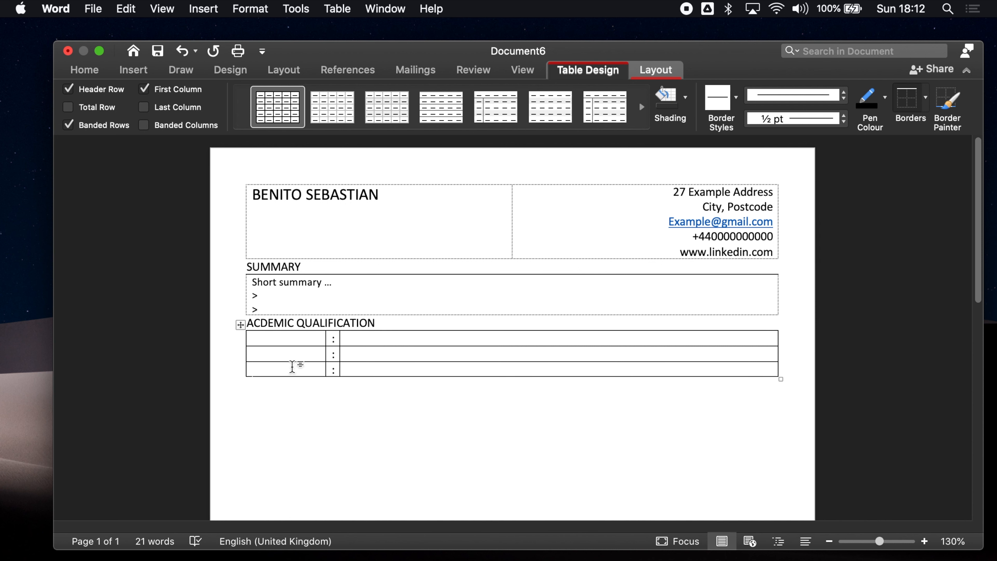
right_click(292, 366)
click(287, 368)
text(2017- 2019 : )
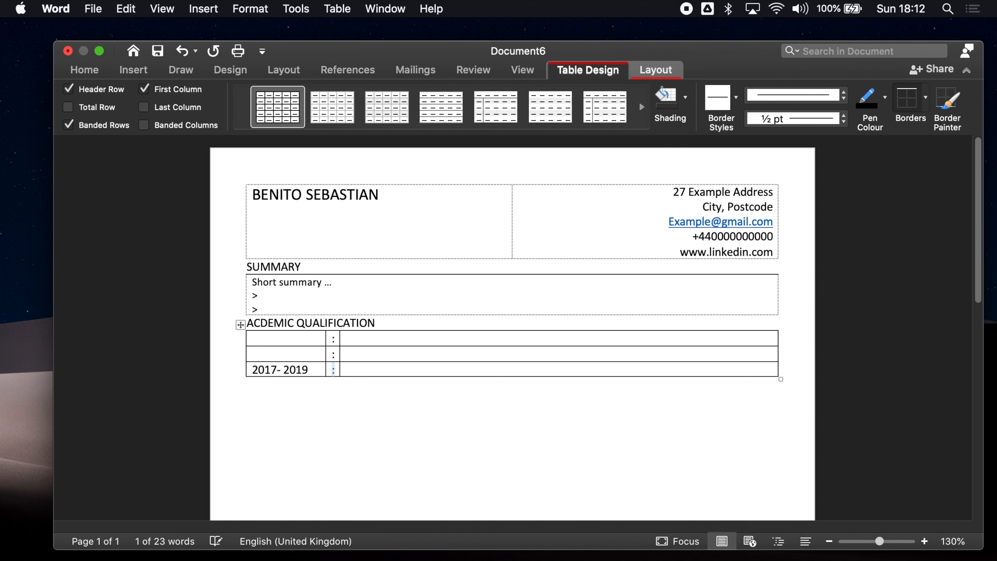
text(A)
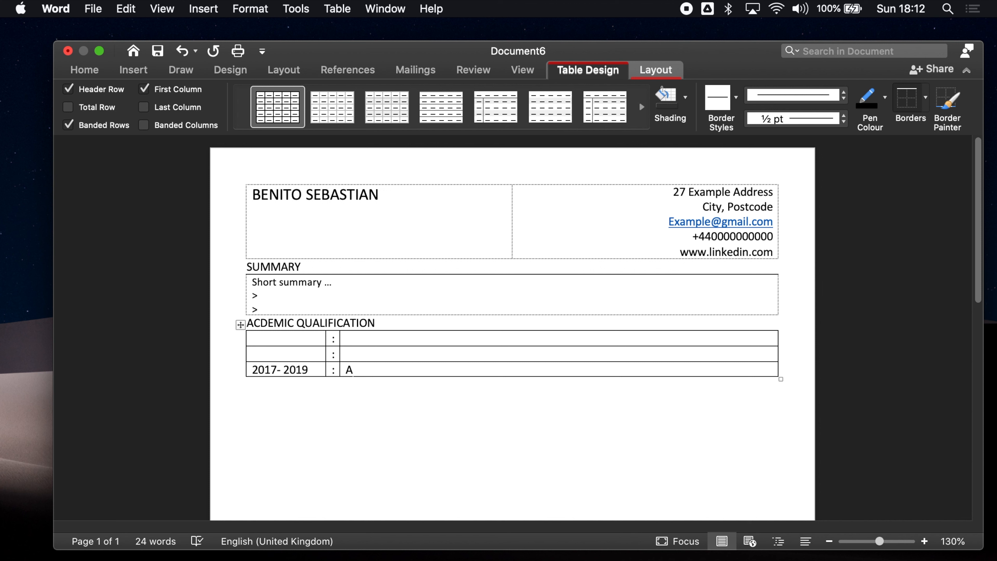
text( - LEVELS)
key(BackSpace)
key(BackSpace)
key(BackSpace)
key(BackSpace)
key(BackSpace)
text(evels)
Fill the second row with 2019- 2022 and BEng Aerospace Engineering
click(263, 353)
text(2019-)
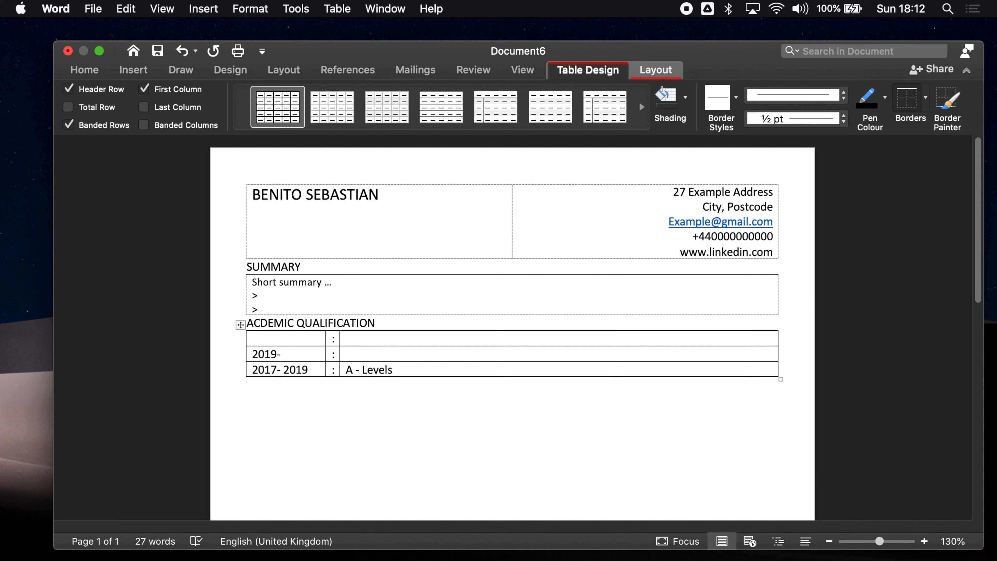
text( 2022)
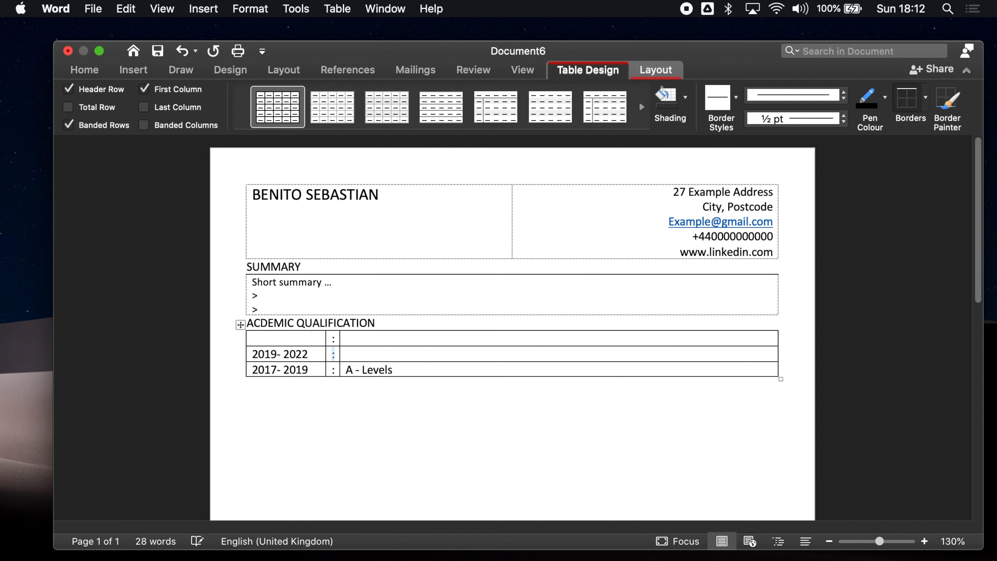
key(Tab)
text(Be)
key(BackSpace)
text(Eng)
text( Aersopa)
key(BackSpace)
key(BackSpace)
key(BackSpace)
key(BackSpace)
key(BackSpace)
text(rospace Engineering)
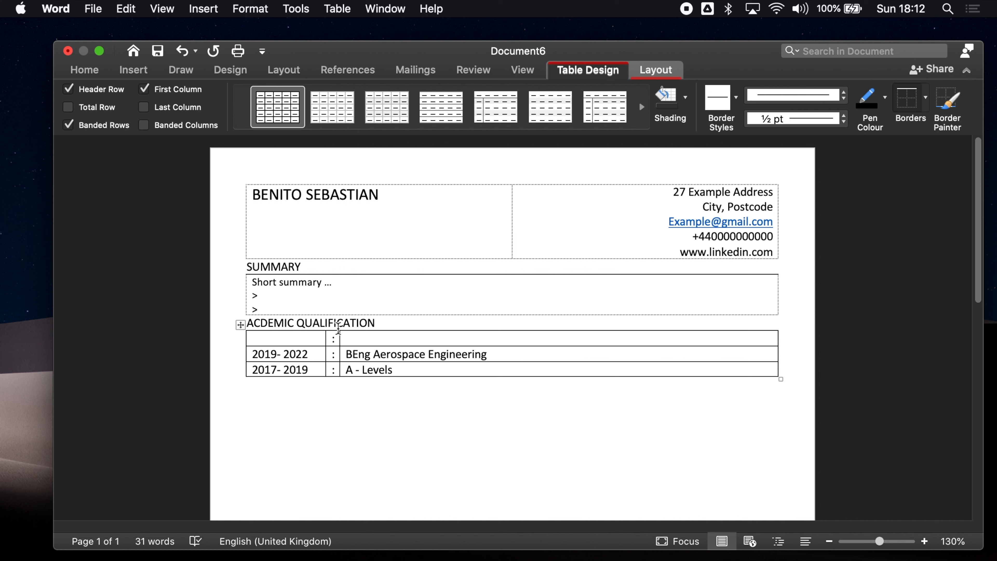
Fill the top row with 2022- 2023 and MSc Qualification
click(246, 339)
text(2022- 2023)
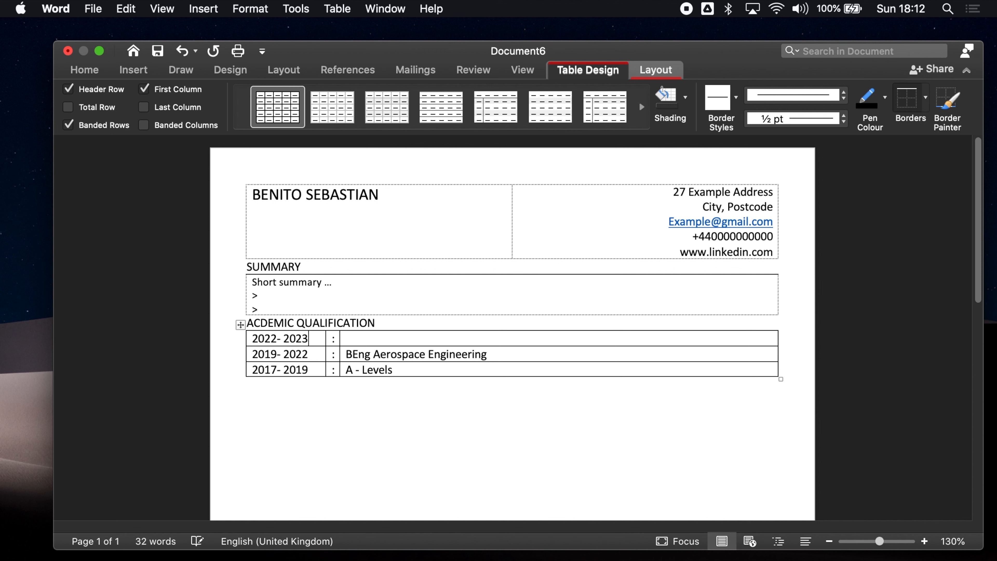
key(Tab)
text(MSc Qualification)
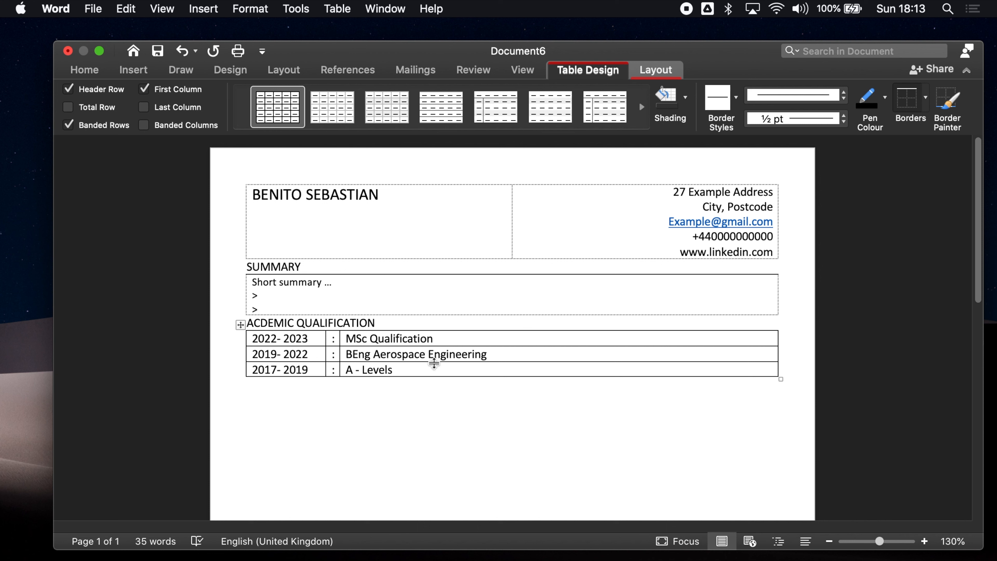
click(240, 324)
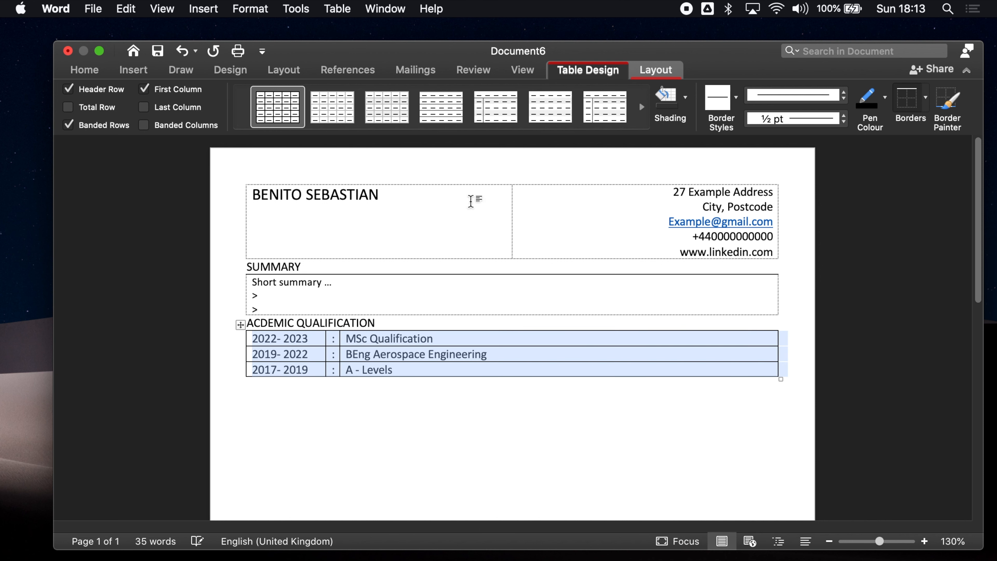
Strip every border from the qualification table, then add back only a top border
click(643, 76)
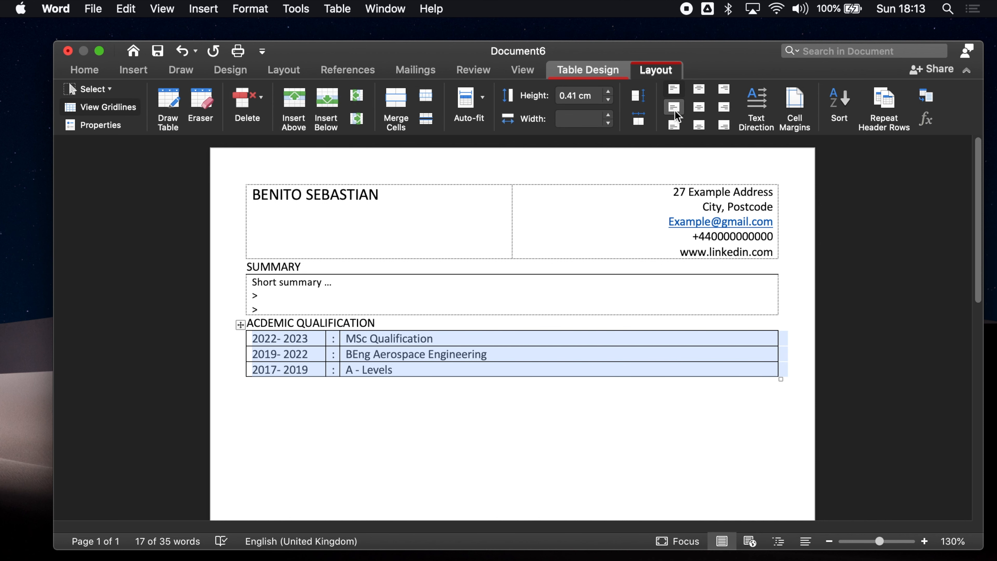
click(596, 65)
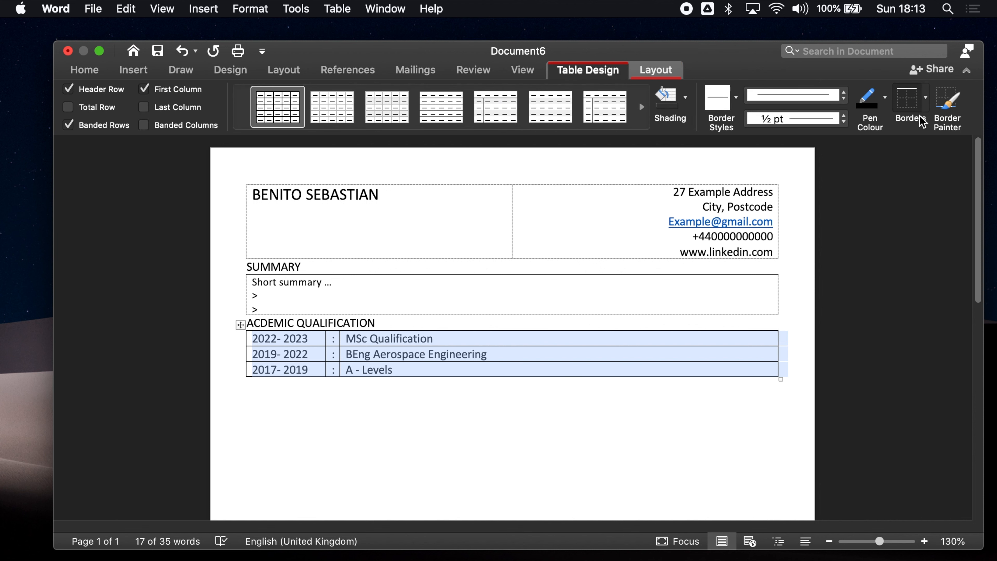
click(925, 103)
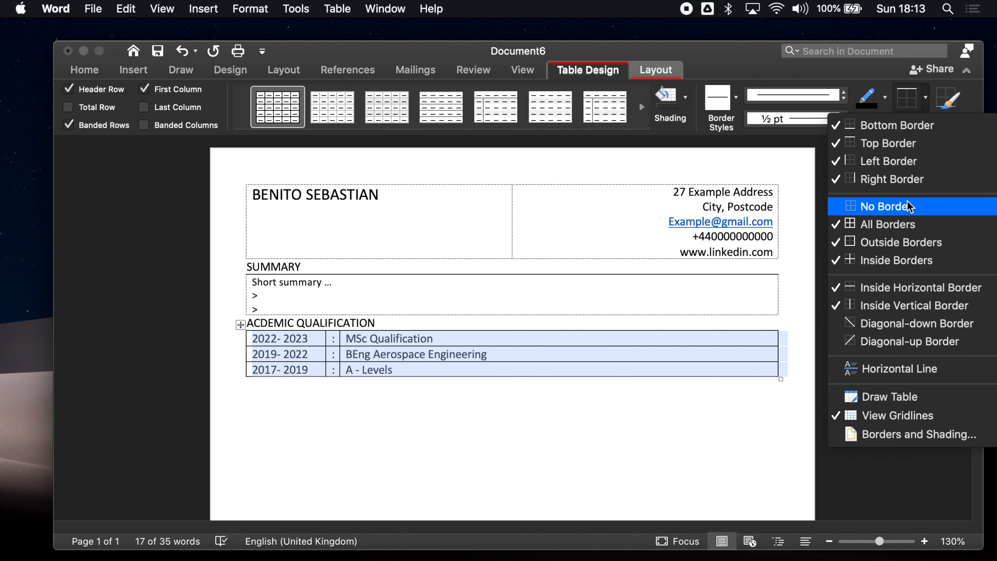
click(899, 206)
click(925, 98)
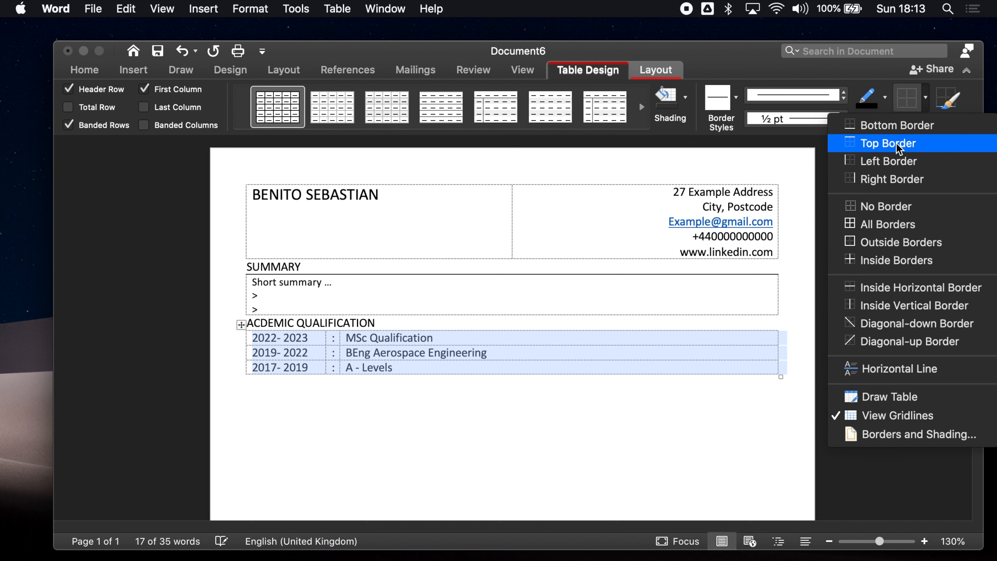
click(889, 142)
click(475, 384)
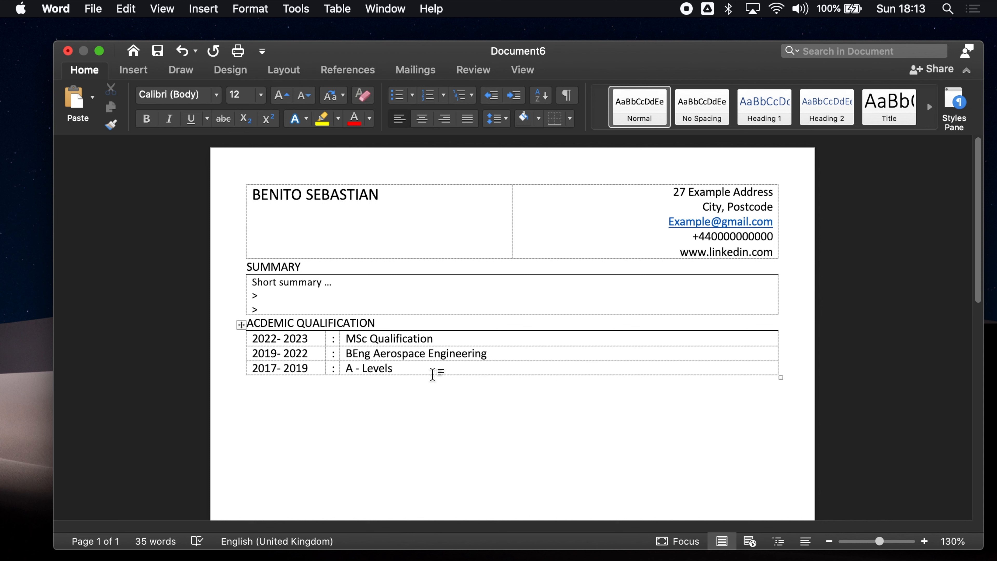
right_click(425, 369)
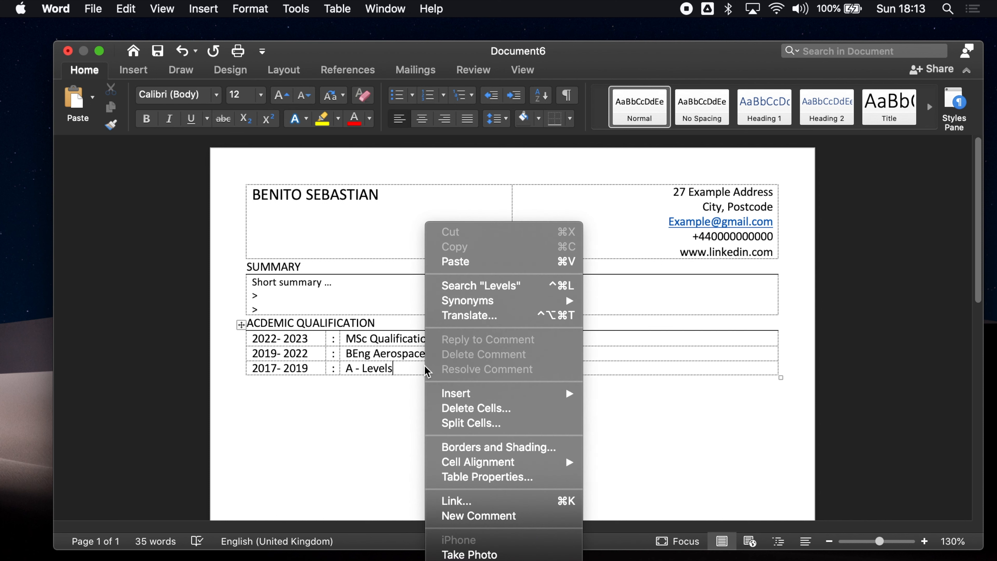
mouse_move(490, 399)
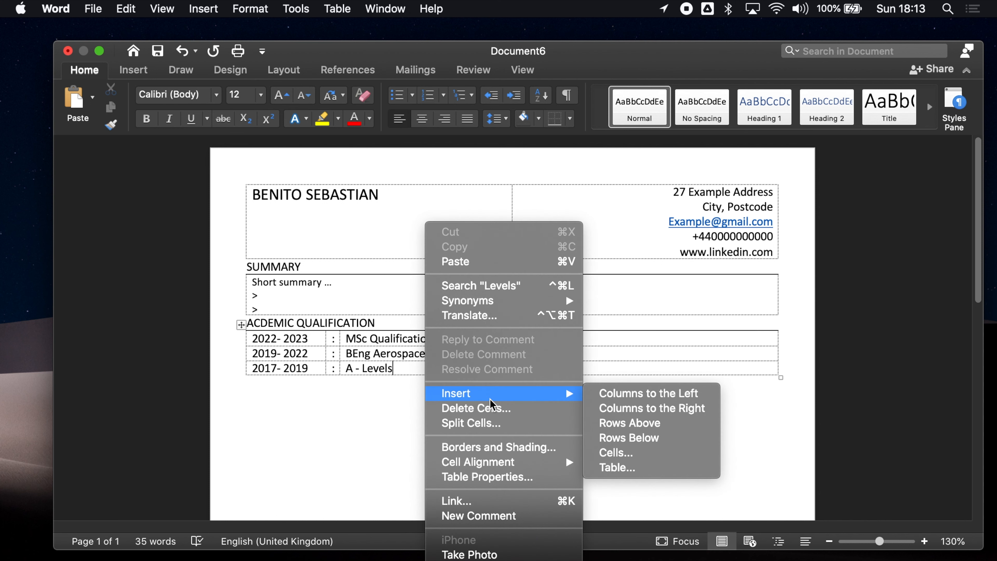
click(638, 437)
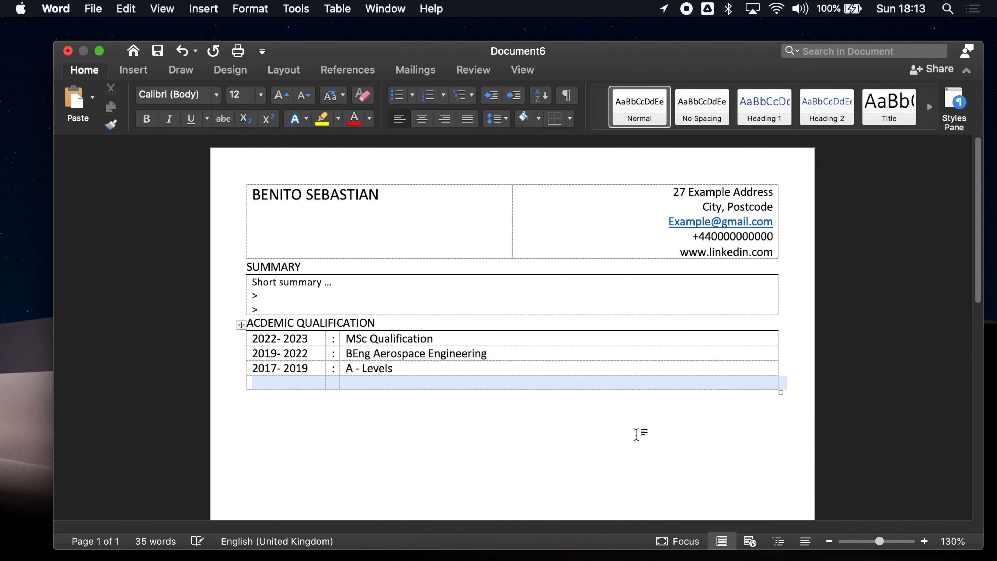
click(469, 405)
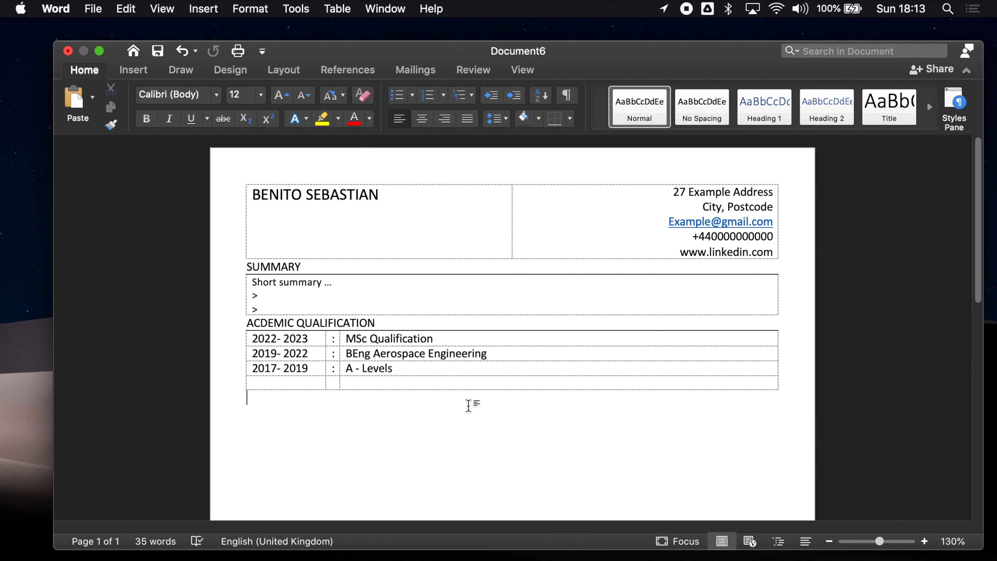
drag(360, 384, 326, 383)
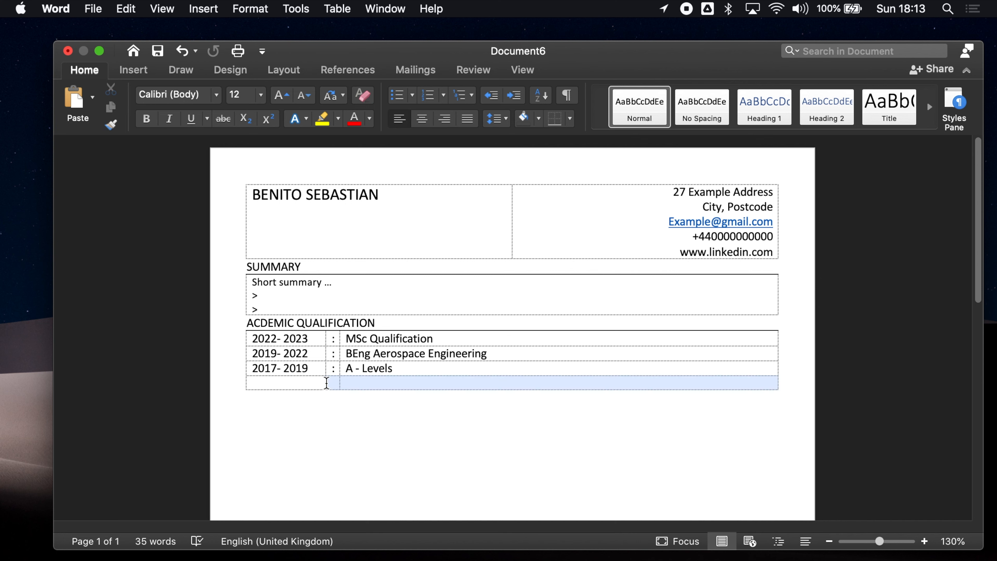
click(369, 383)
right_click(371, 383)
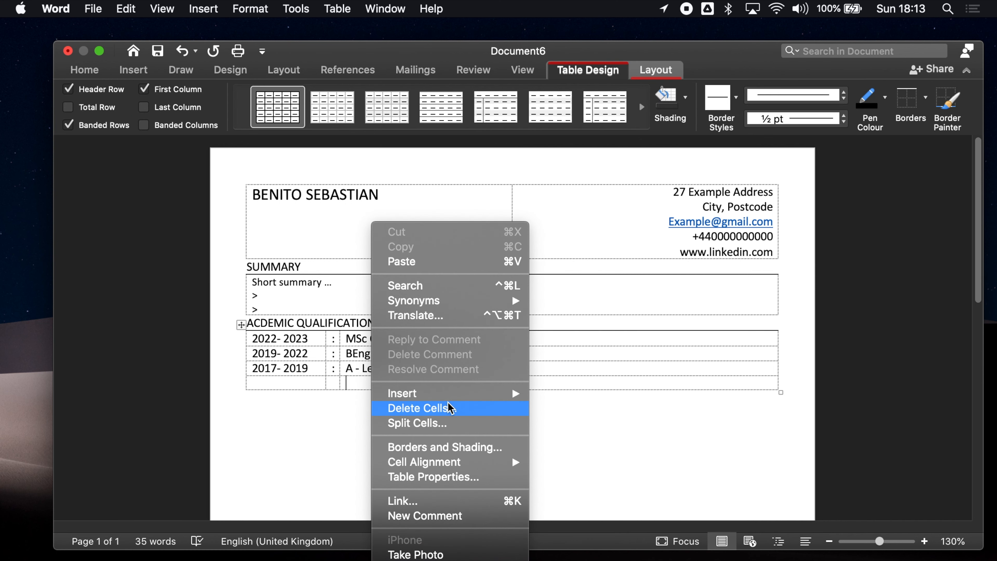
click(453, 411)
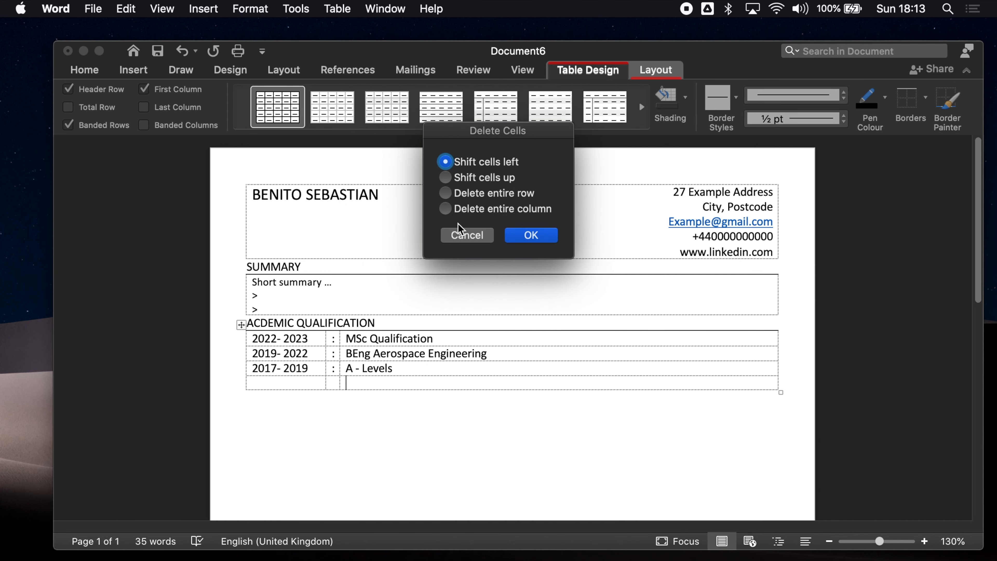
click(492, 194)
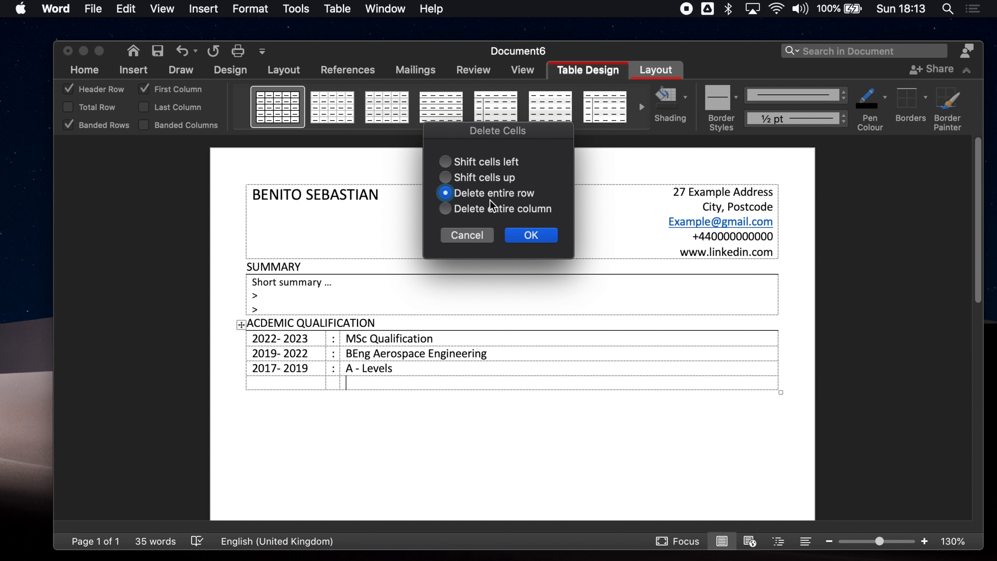
click(526, 238)
click(382, 386)
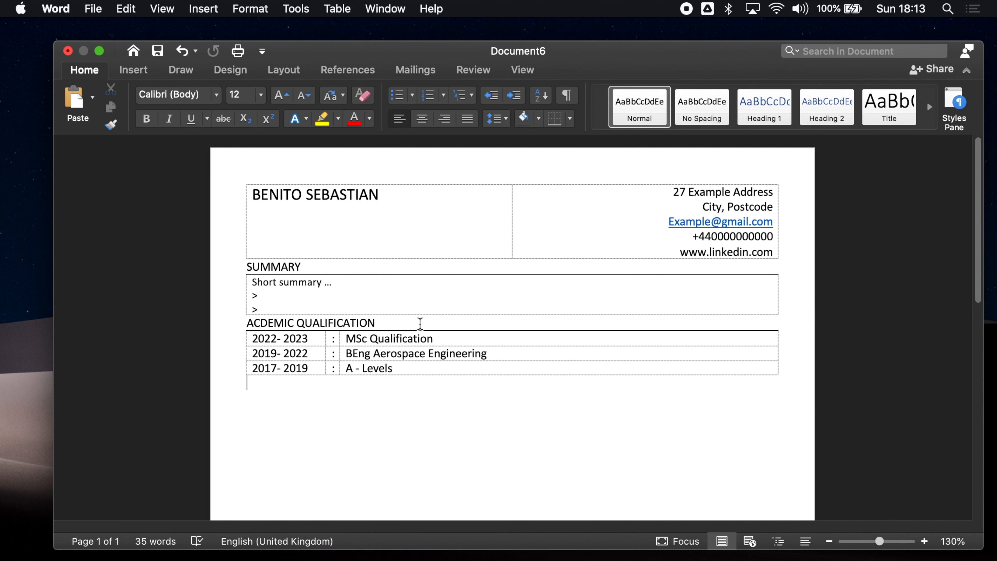
Type the heading PROFESSIONAL EXPERIENCE below the qualification table and bring up the Insert table grid
text(PROFESSIONAL EXPERIENCE)
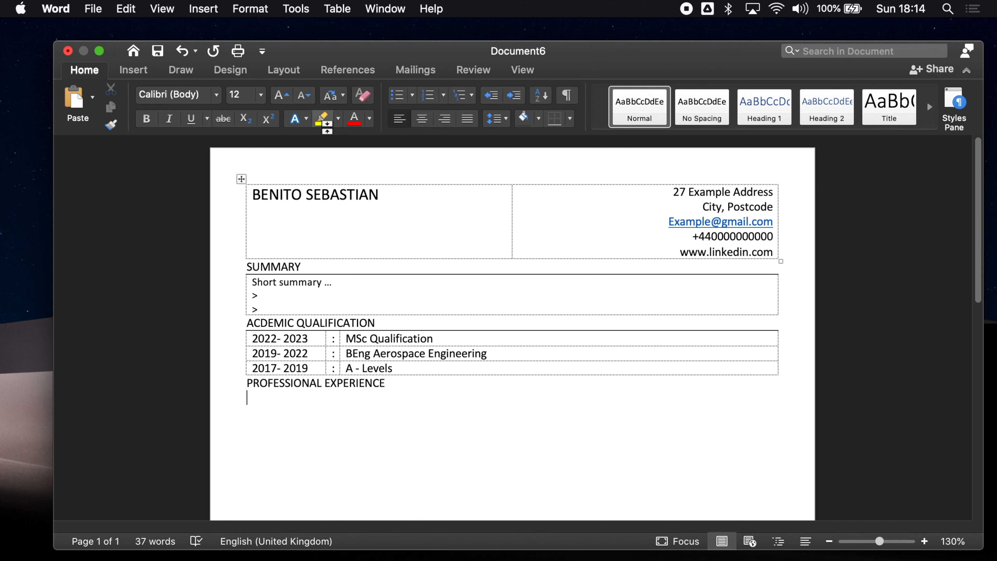
click(132, 71)
click(140, 103)
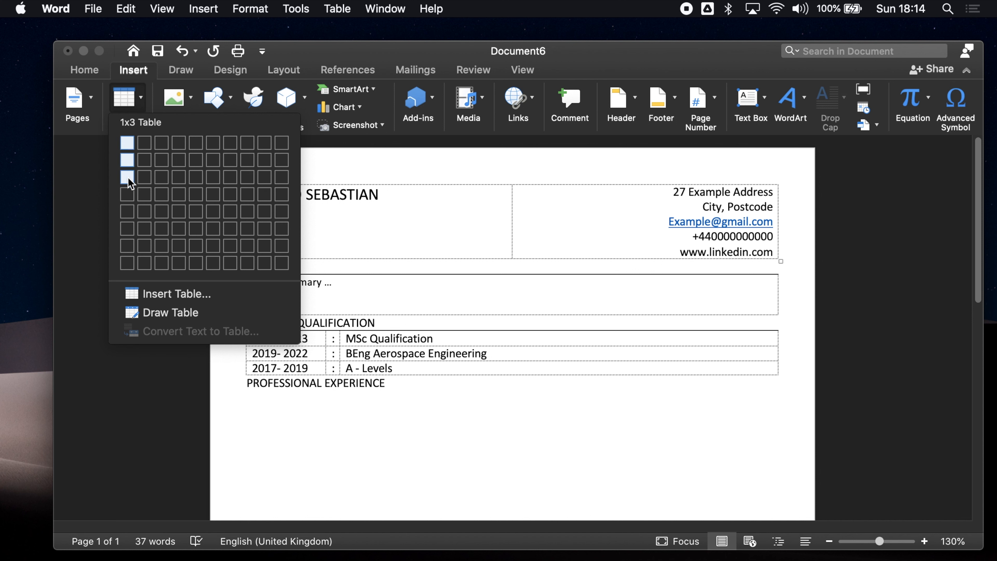
Insert a 1×3 table under the heading with only a top border, and hide table gridlines
click(128, 177)
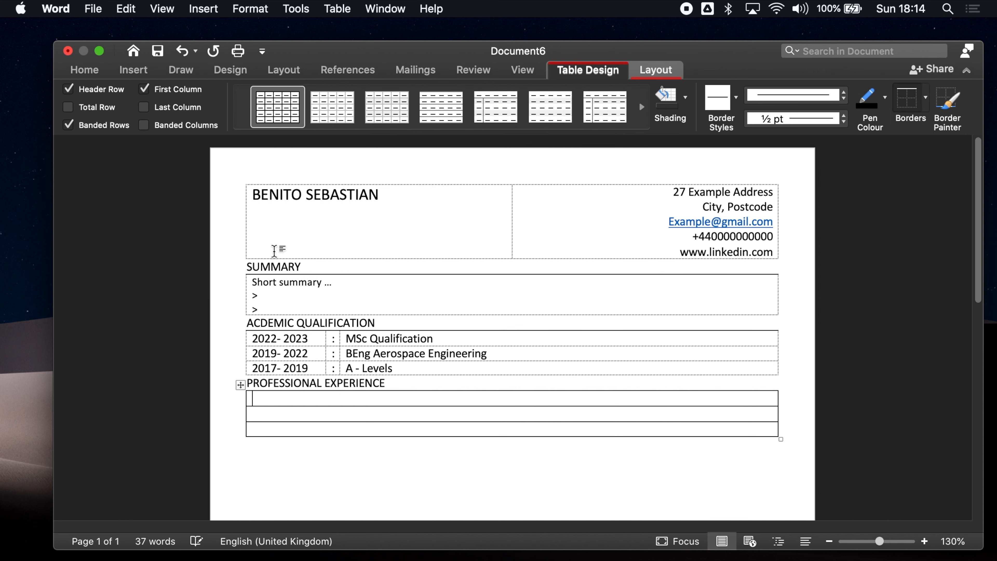
click(240, 385)
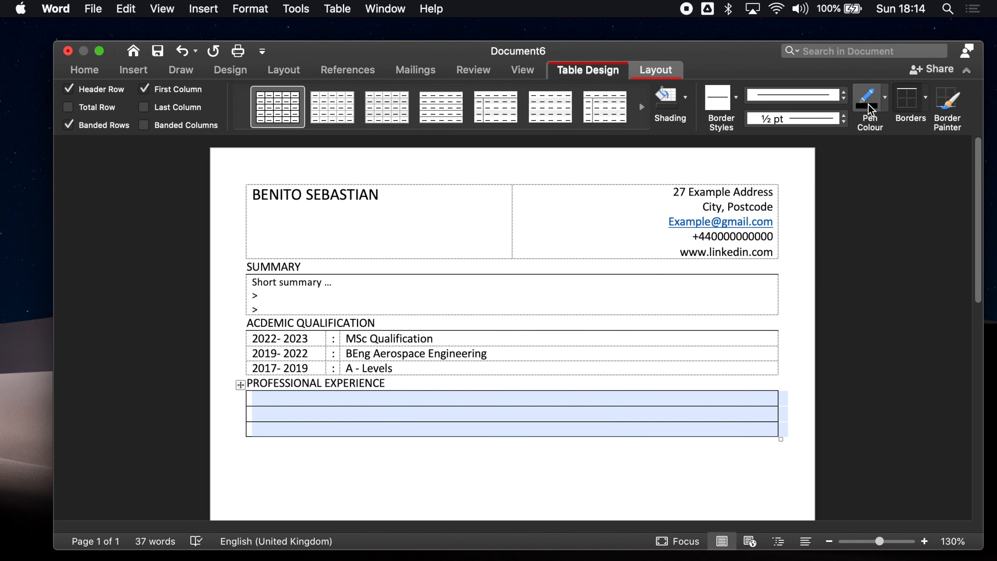
click(925, 97)
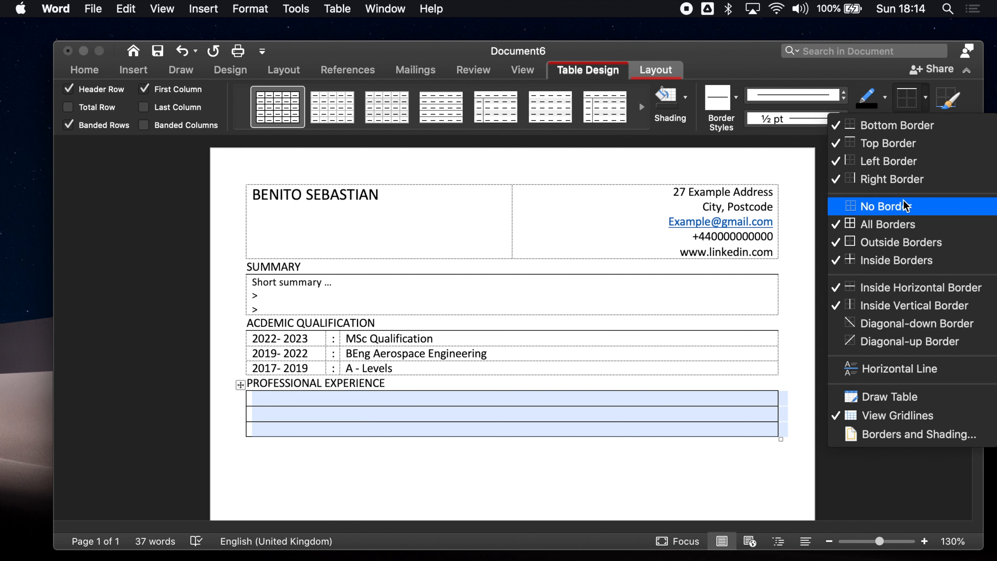
click(868, 214)
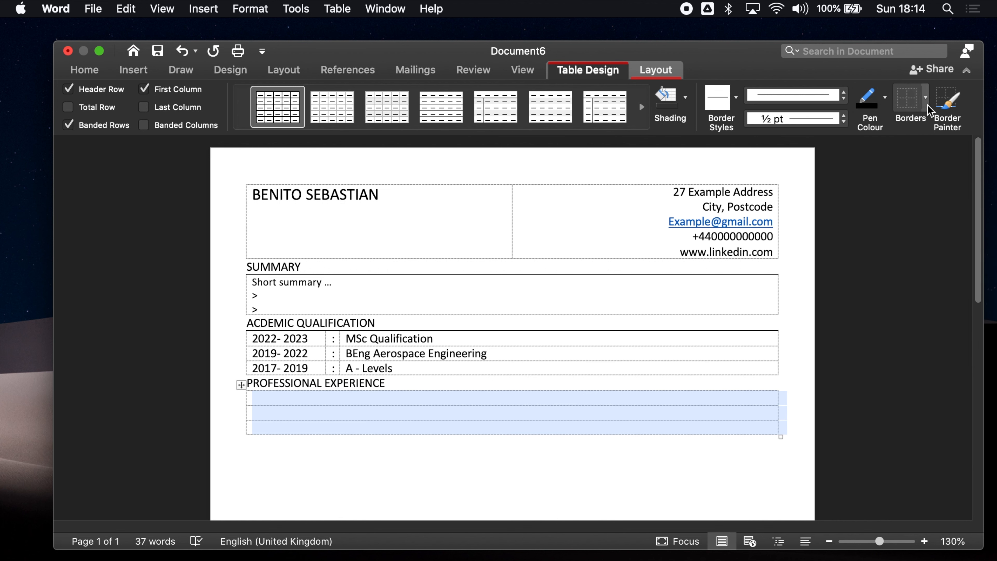
click(926, 98)
click(923, 144)
click(525, 383)
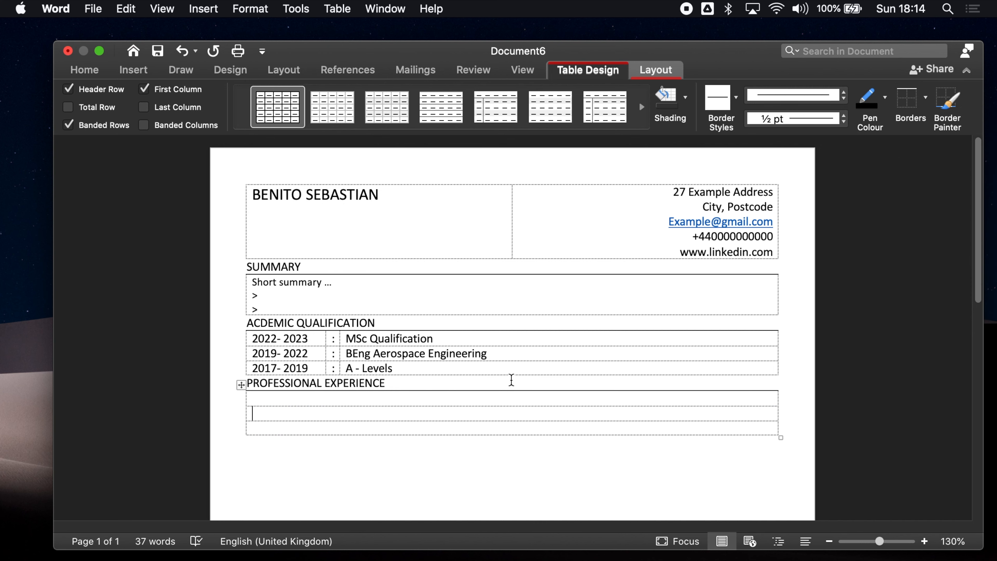
click(661, 69)
click(94, 107)
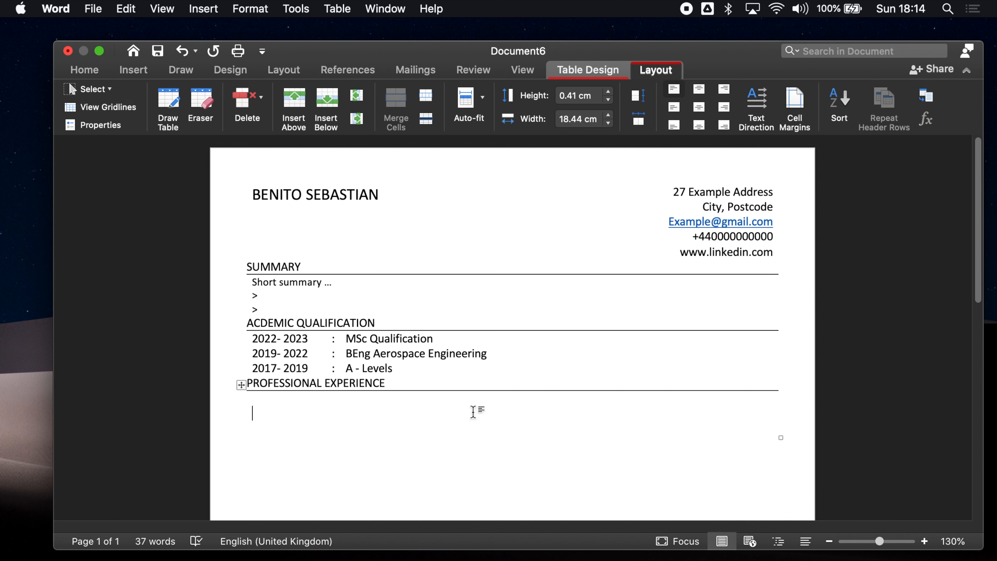
Add an empty line at the end of the Summary table and after A - Levels
click(305, 305)
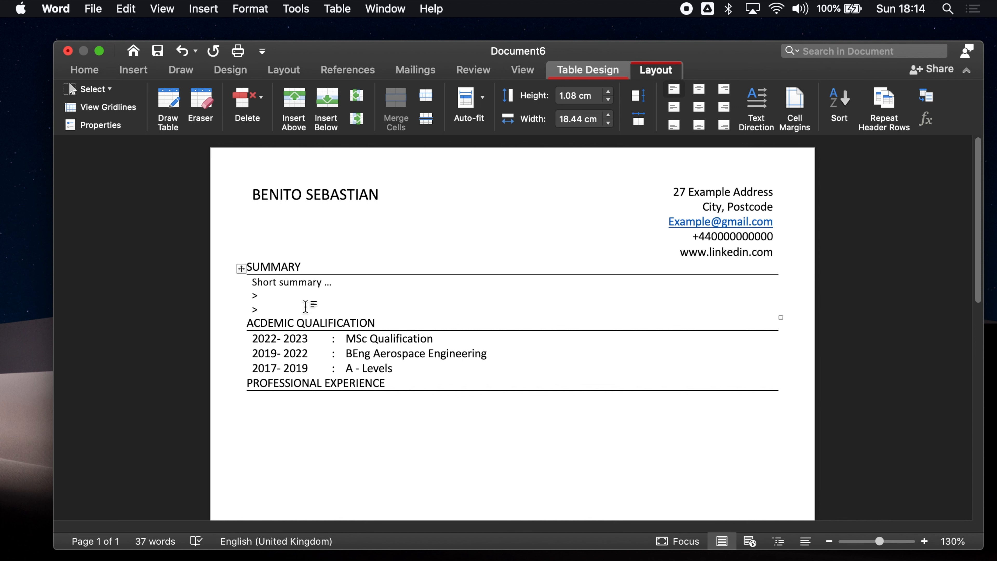
key(Return)
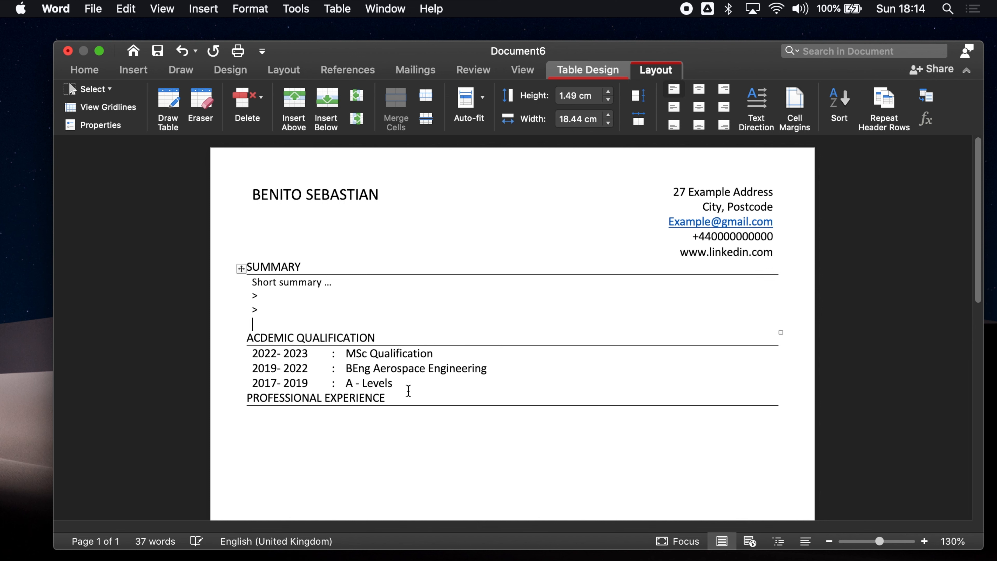
click(409, 385)
key(Return)
click(348, 471)
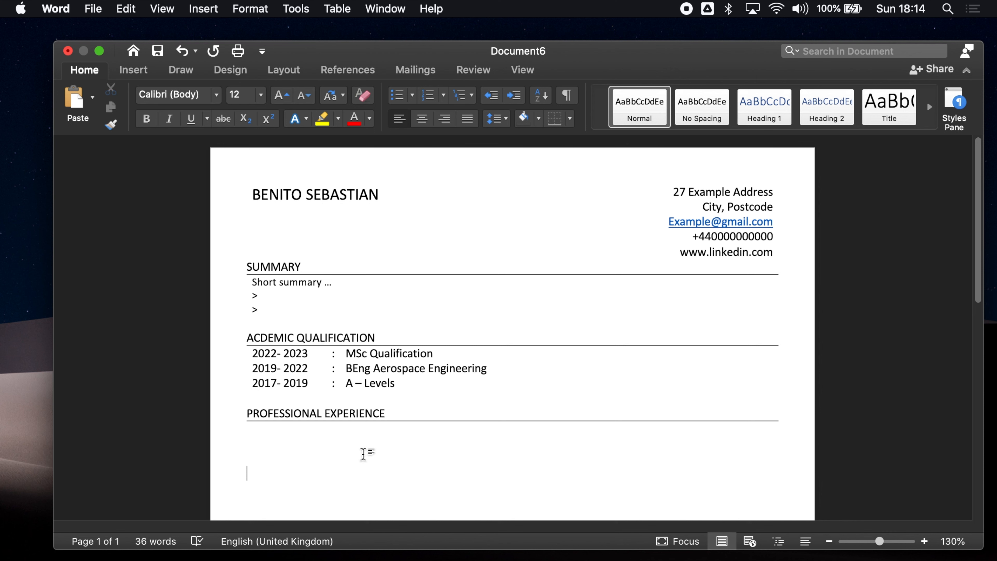
Turn the dashed table gridlines back on via the academic table's Layout options
click(522, 70)
click(403, 338)
click(241, 340)
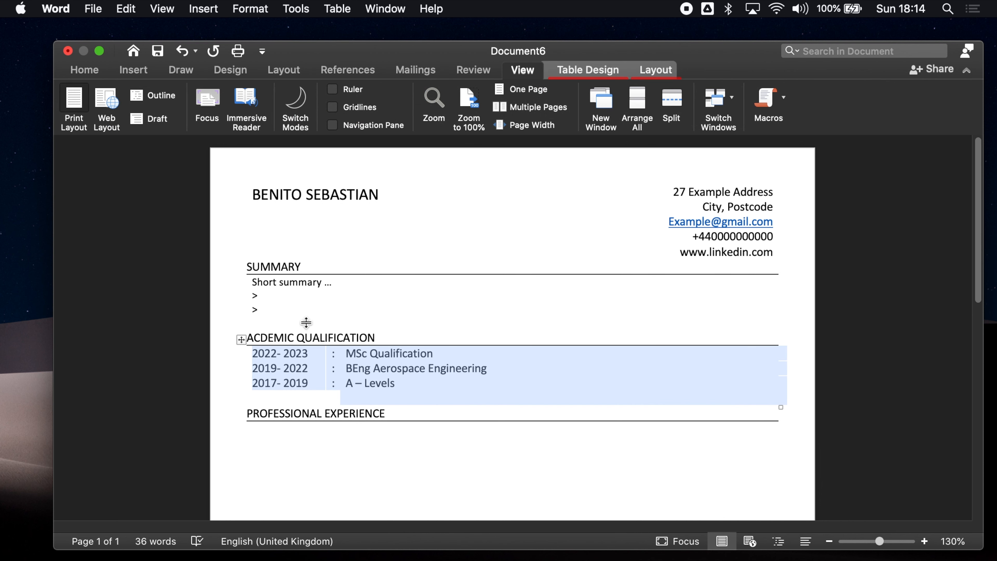
click(654, 70)
click(118, 107)
click(388, 376)
click(284, 322)
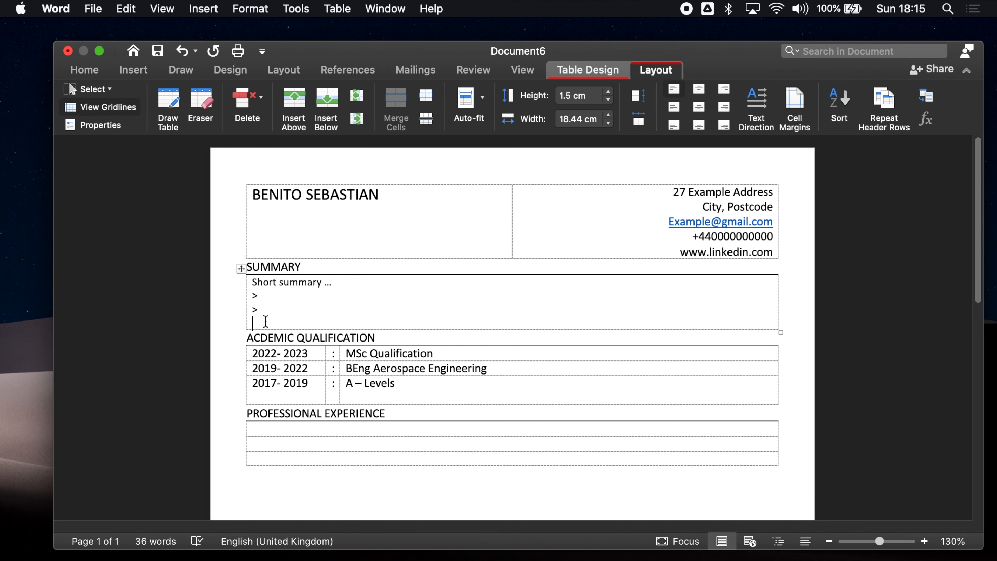
Delete the blank line under A - Levels and add a blank line above PROFESSIONAL EXPERIENCE
click(398, 398)
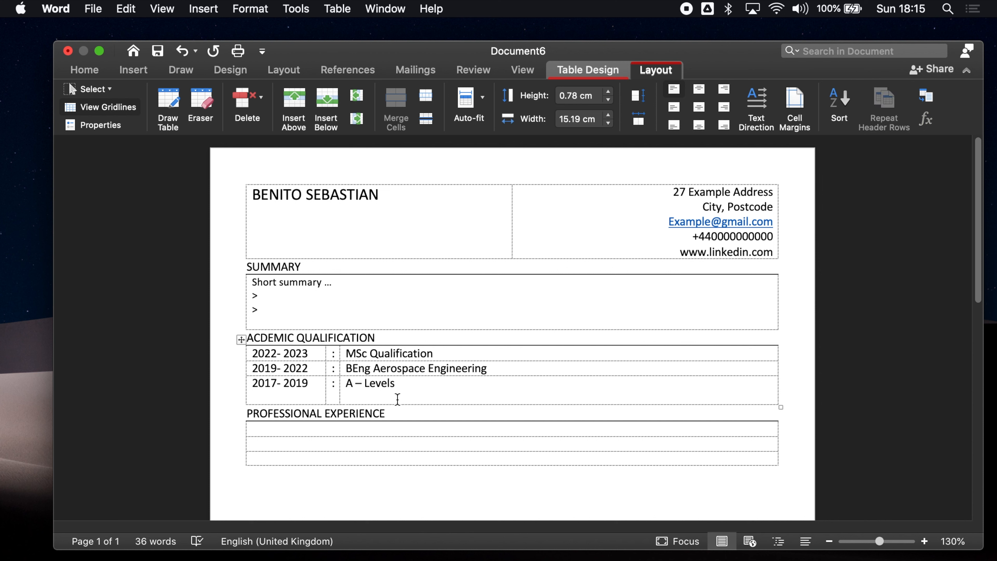
key(BackSpace)
click(249, 399)
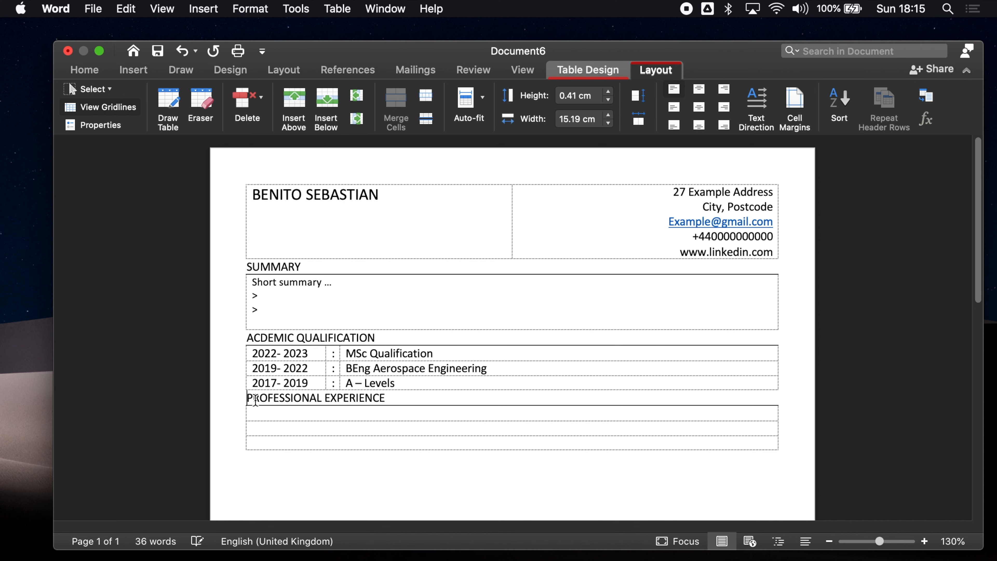
key(Return)
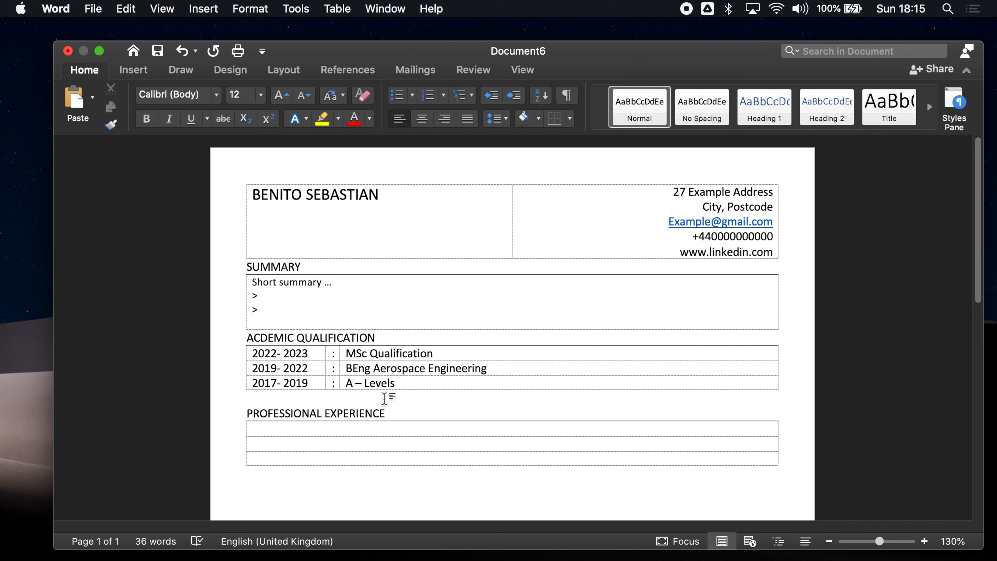
Delete the Summary table's empty last line and add a blank line above ACDEMIC QUALIFICATION
click(253, 322)
key(BackSpace)
click(249, 323)
key(Return)
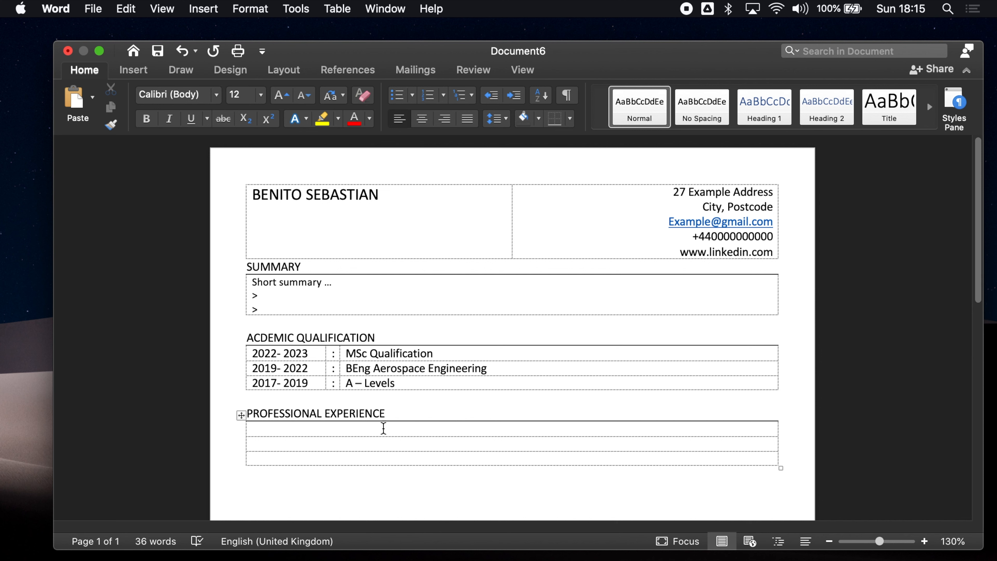
Type '2010 - 2020 : Title Company' into the experience table's third row
click(283, 460)
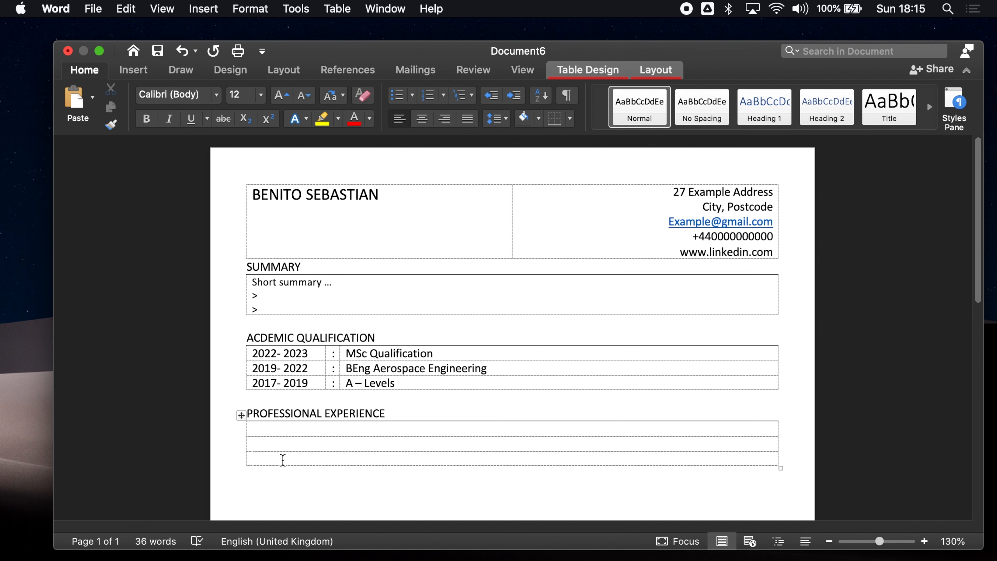
text(20)
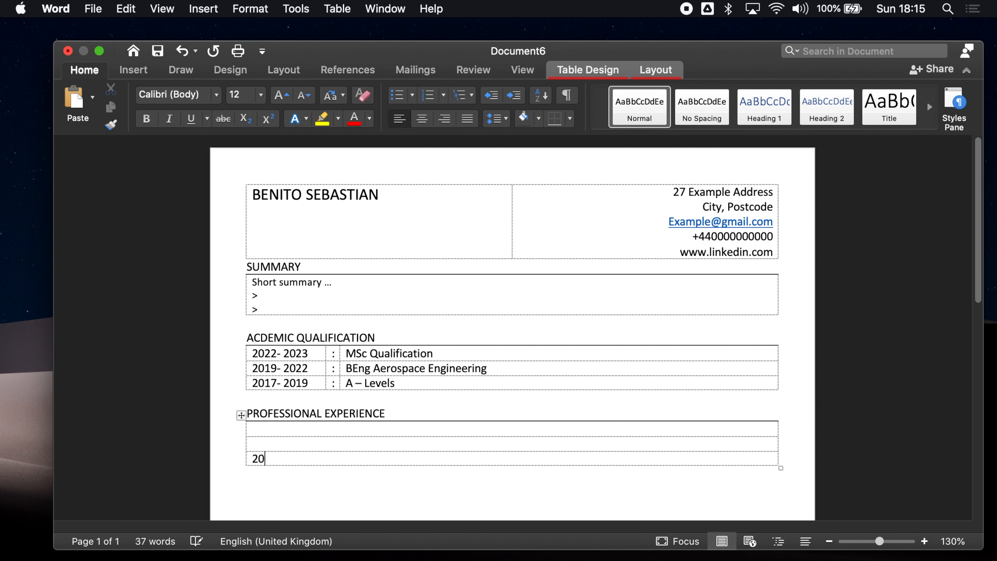
text(10)
text( - 20)
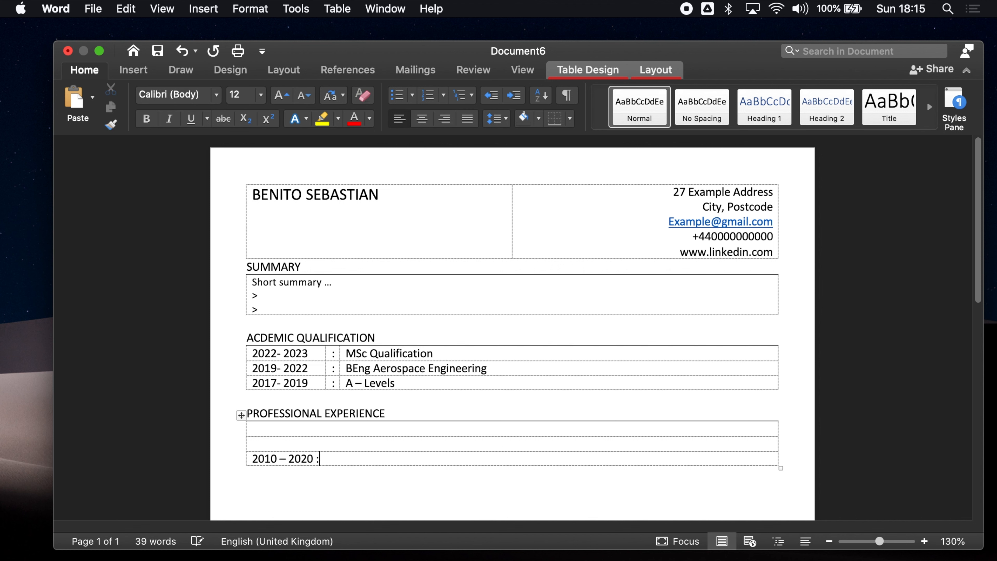
text(20 : TITL)
text(itle)
text(Company)
Make the 2010 – 2020 job heading bold at font size 11
drag(394, 459, 239, 459)
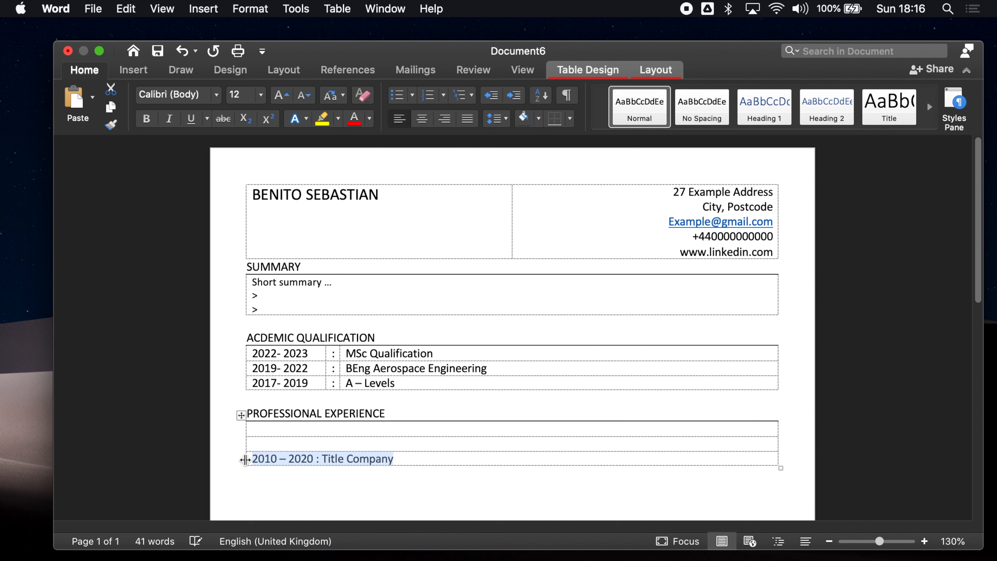
key(super+b)
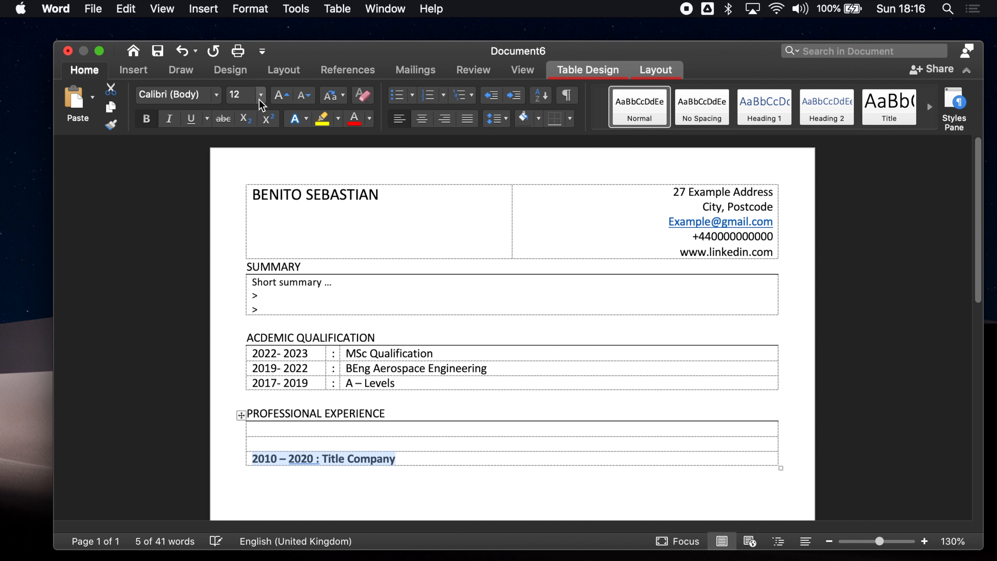
click(259, 99)
click(247, 236)
Add three bulleted 'Experience' lines under the heading and accept the '2020:' spelling fix
click(397, 452)
key(Return)
click(403, 102)
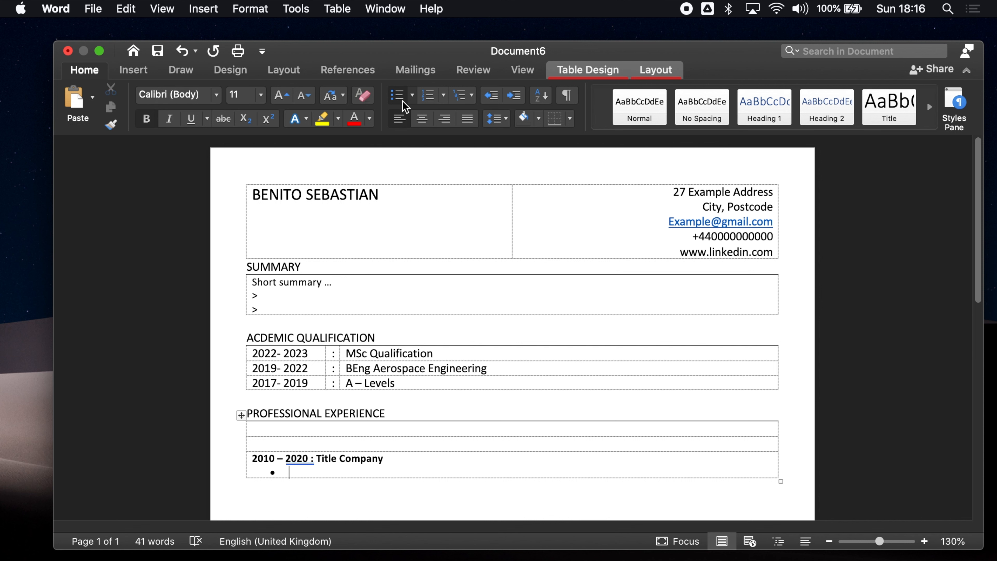
text(Experience)
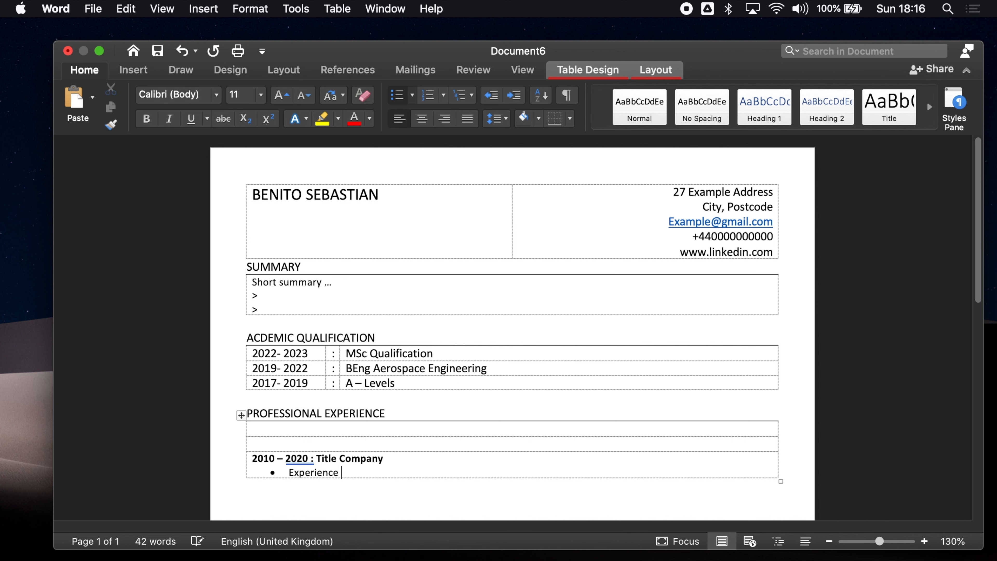
key(Return)
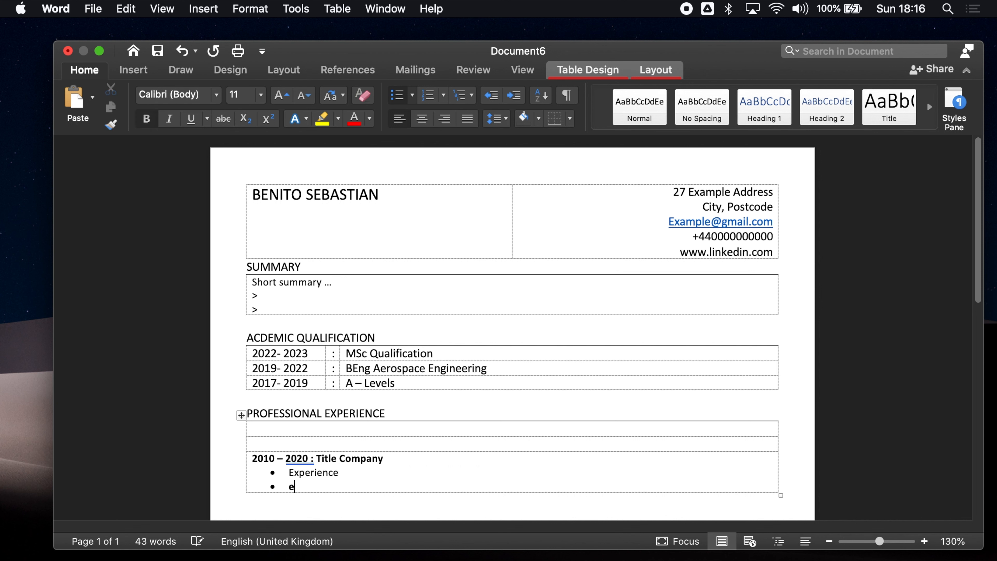
text(Experience)
key(Return)
text(Experience)
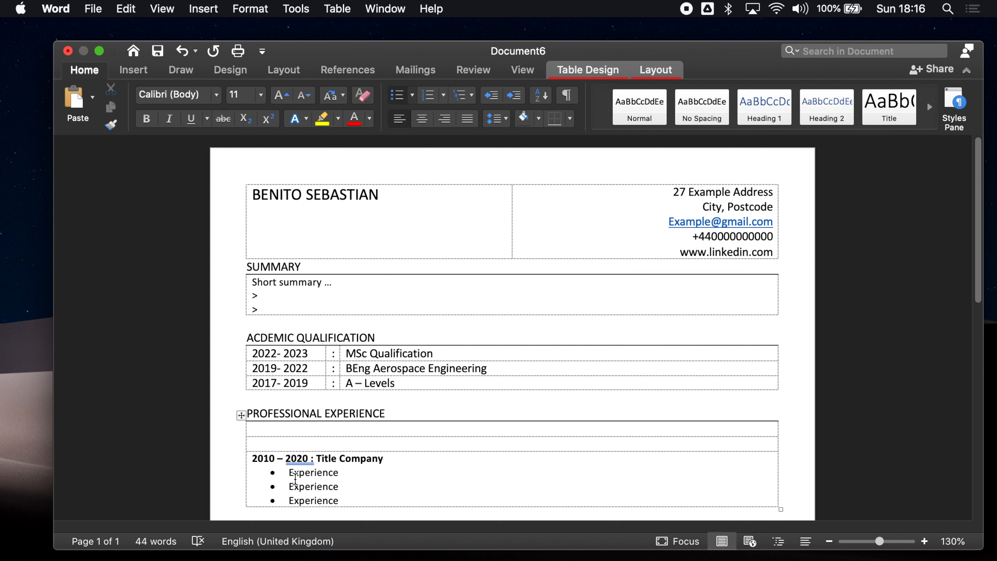
right_click(302, 459)
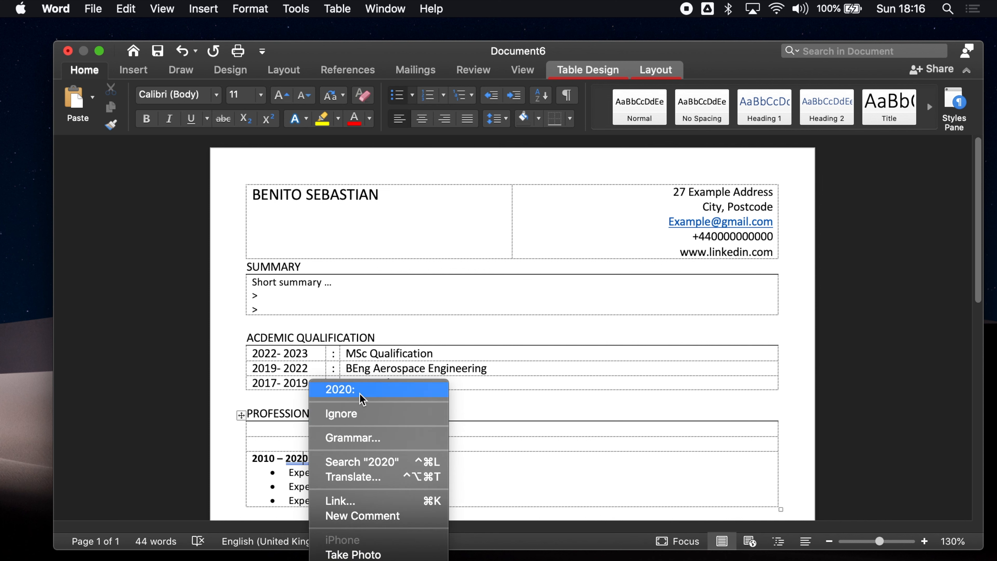
click(361, 391)
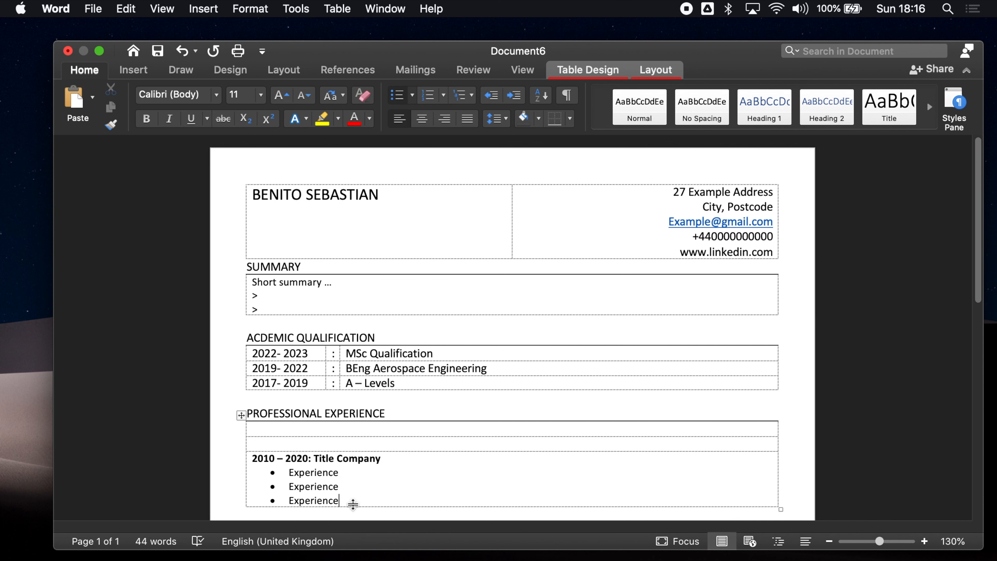
Paste copies of the 2010 – 2020 job entry into the empty experience rows above
drag(348, 500, 254, 461)
key(super+c)
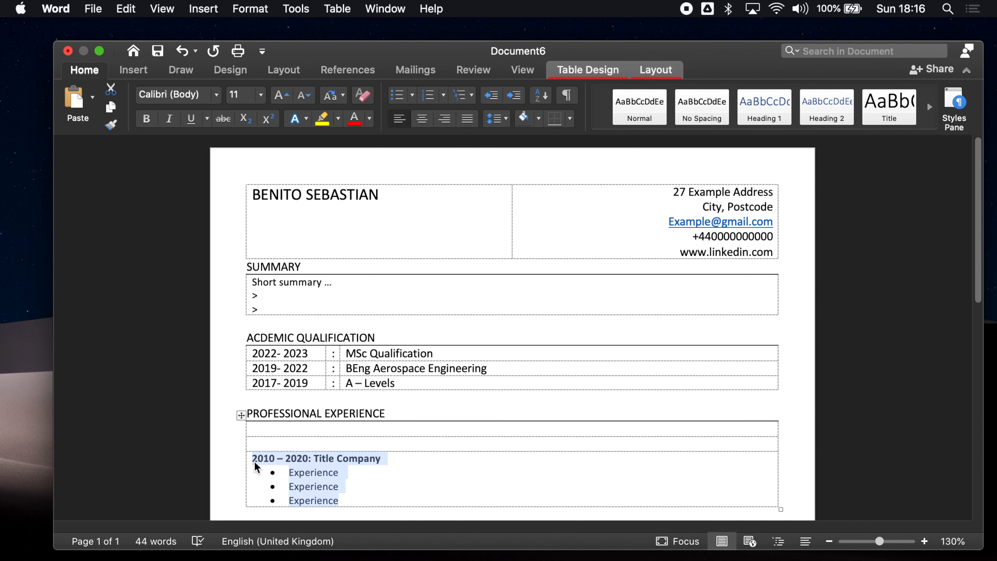
click(281, 447)
key(super+v)
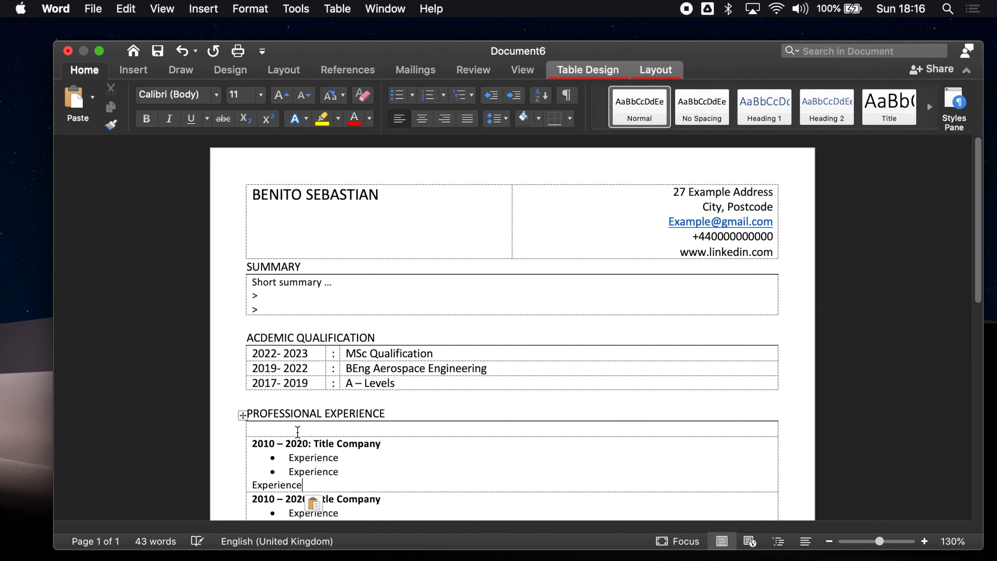
scroll(313, 457, down, 3)
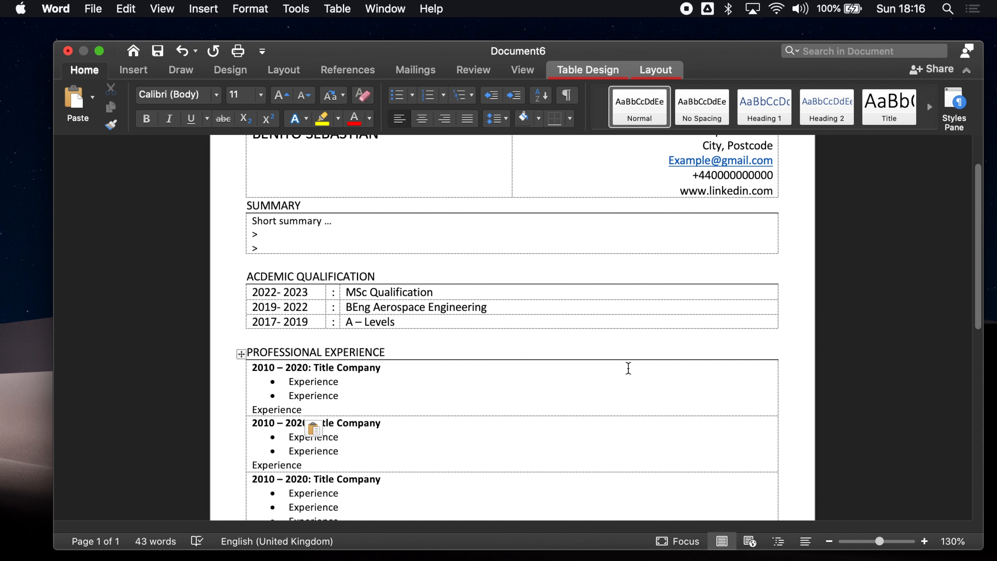
drag(979, 291, 979, 359)
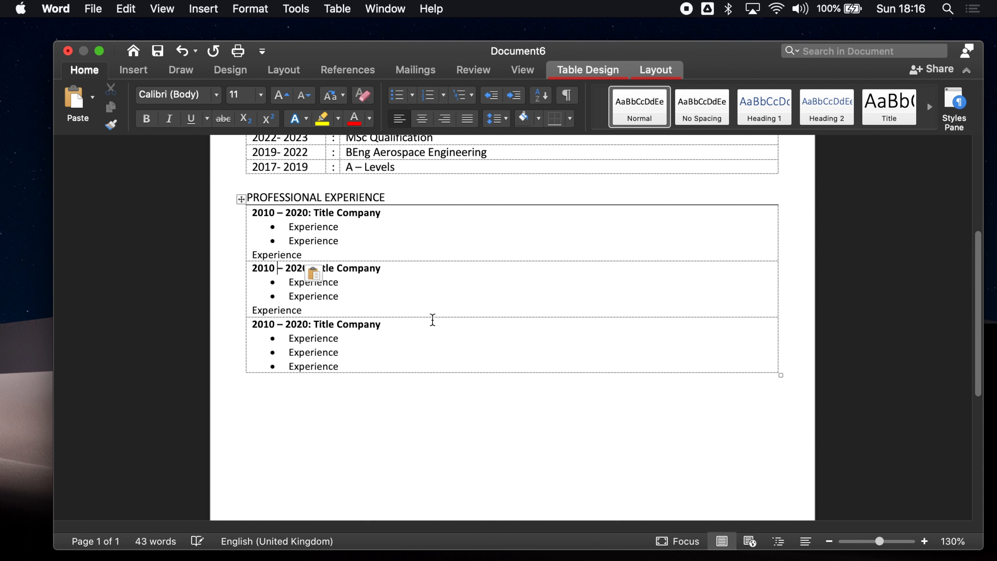
Change the top two entries' dates to 2021 – Current and 2020 – 2021
key(BackSpace)
key(BackSpace)
text(20)
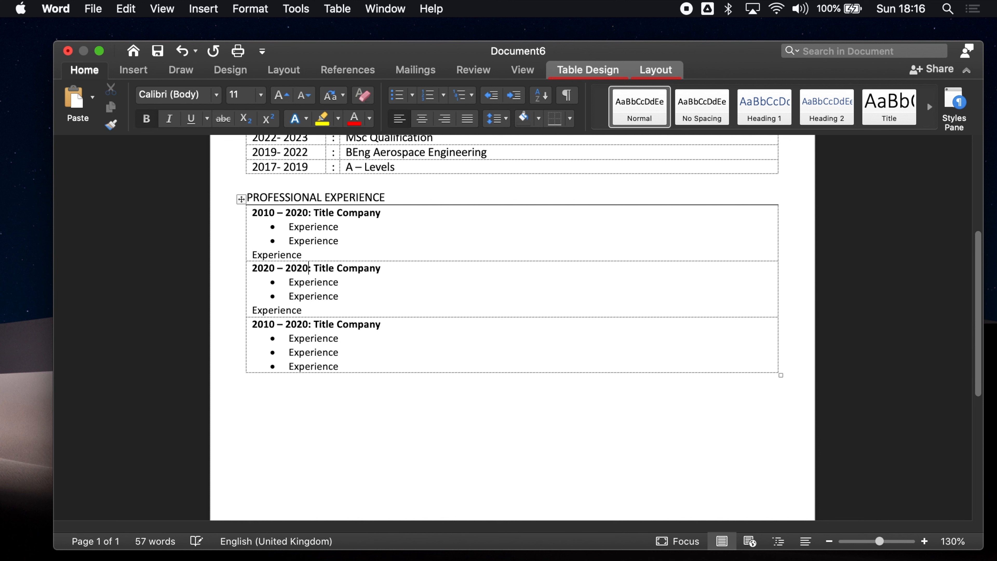
click(275, 213)
key(BackSpace)
key(BackSpace)
text(21)
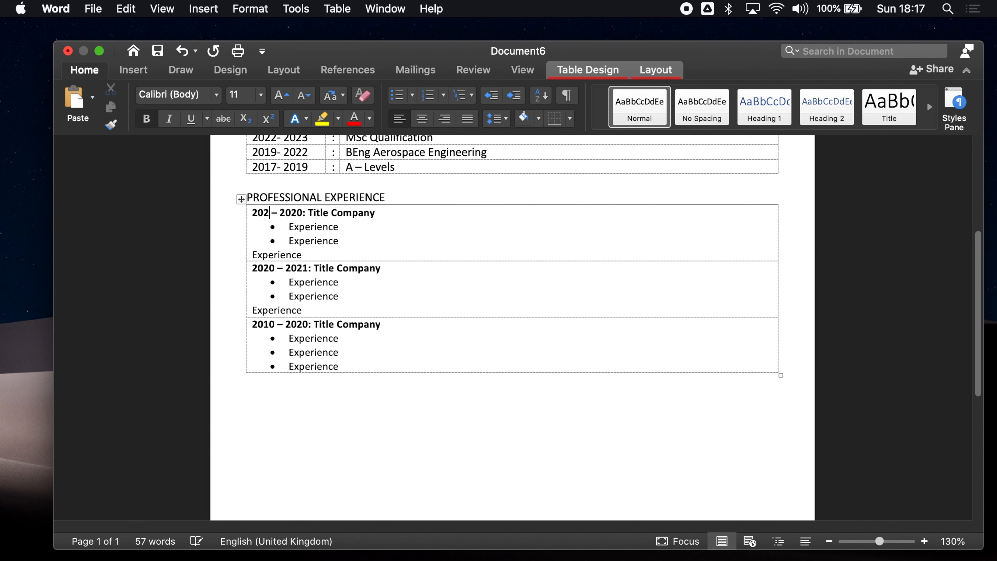
key(BackSpace)
key(BackSpace)
key(BackSpace)
key(BackSpace)
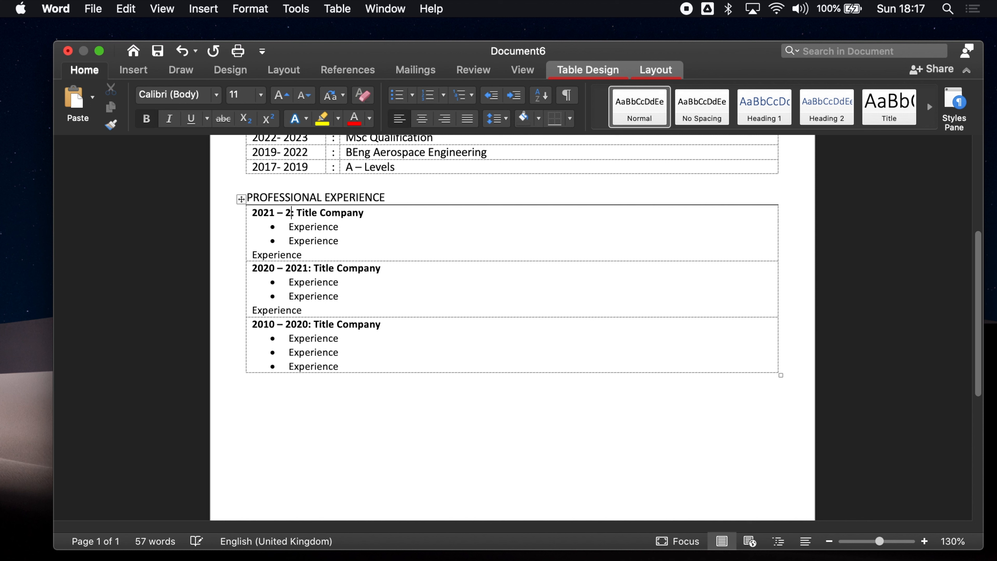
text(Current)
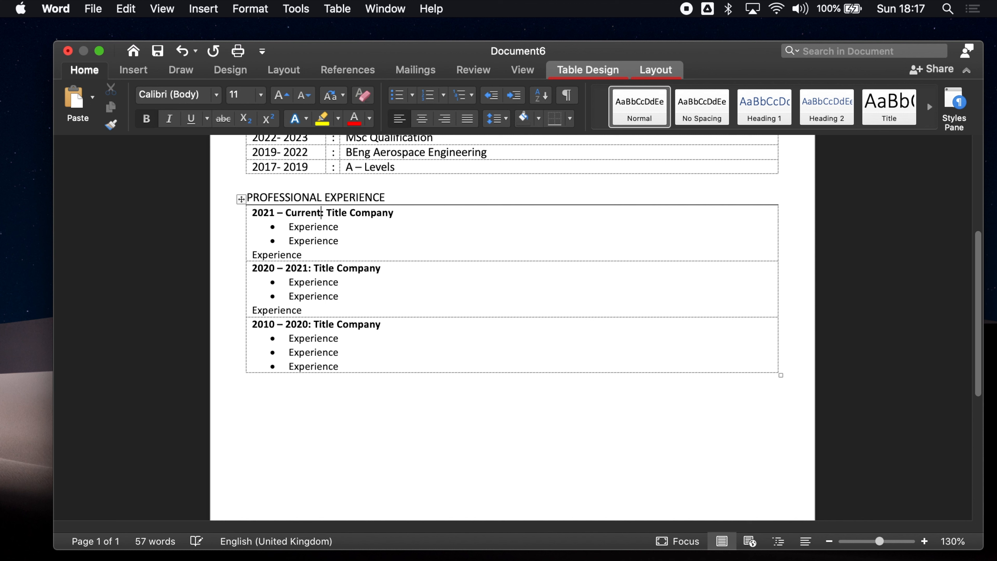
Bullet the remaining unbulleted Experience lines in the first two entries
click(328, 259)
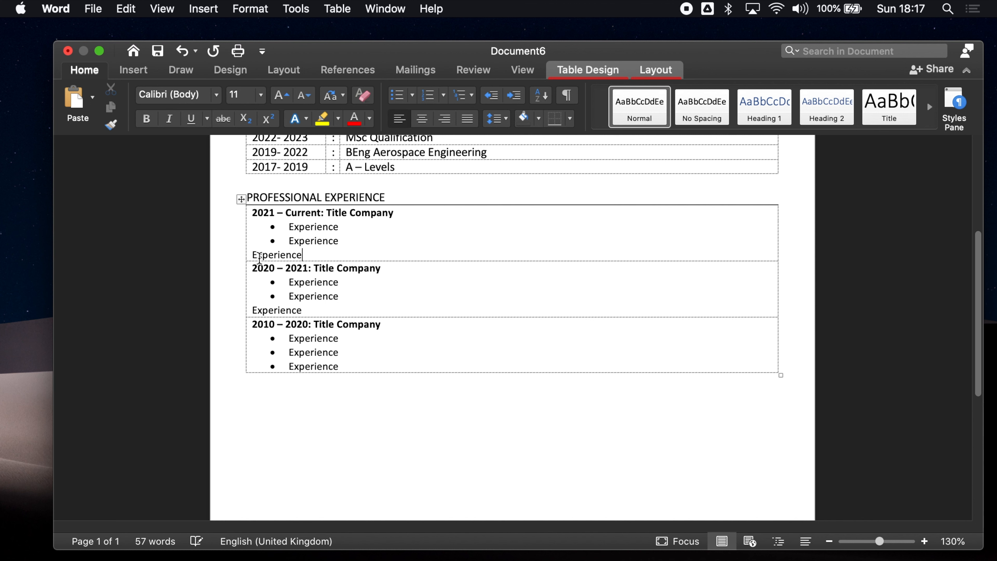
click(397, 95)
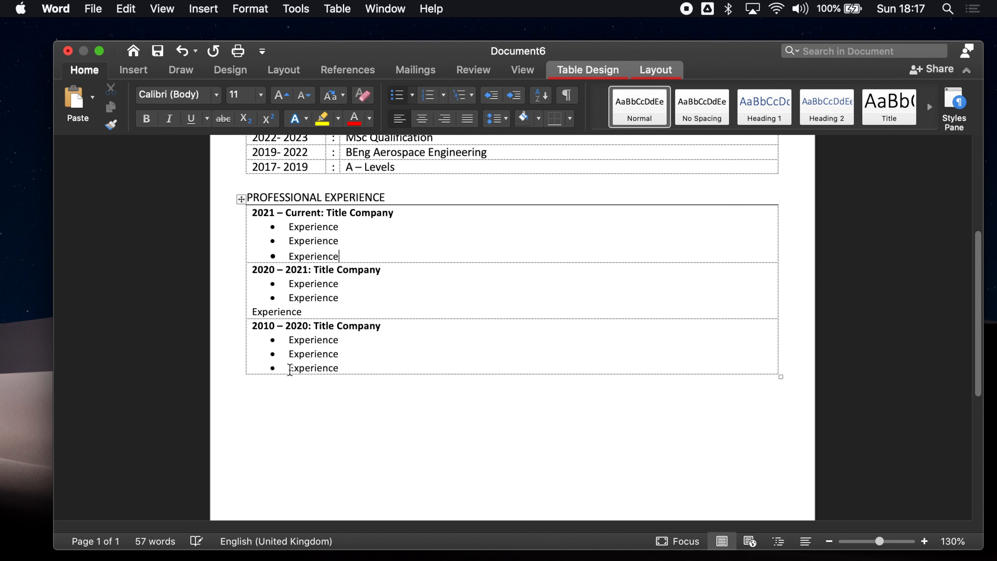
click(324, 311)
click(397, 96)
click(416, 297)
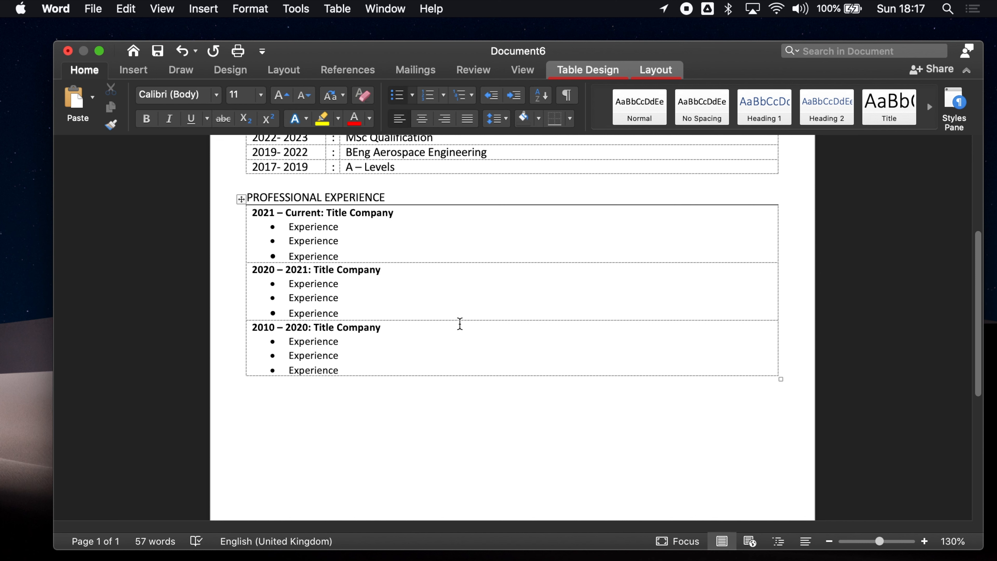
Type the heading 'ACTIVITIES AND INTERESTS' below the experience table and start a new line
click(313, 397)
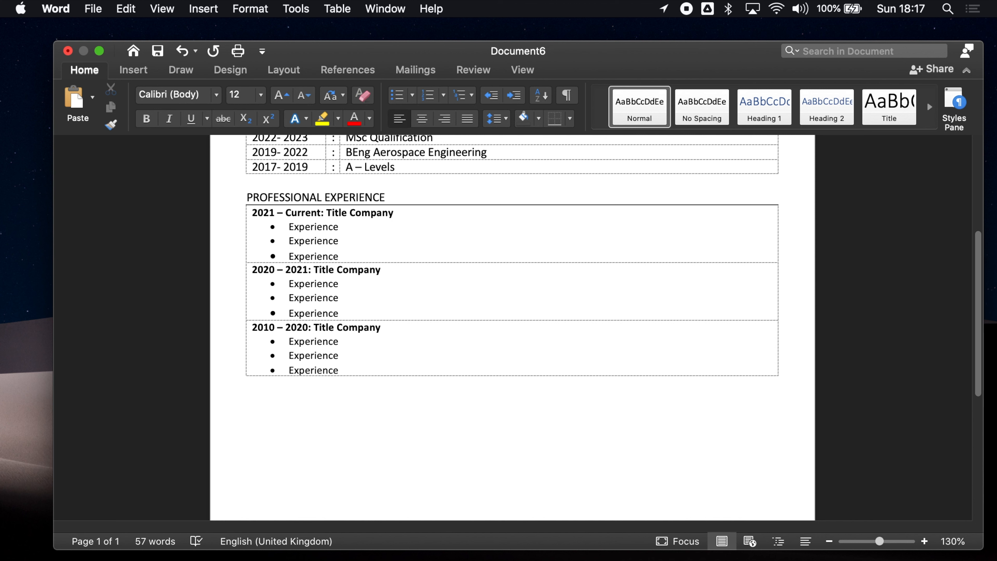
text(ACTIVITIE)
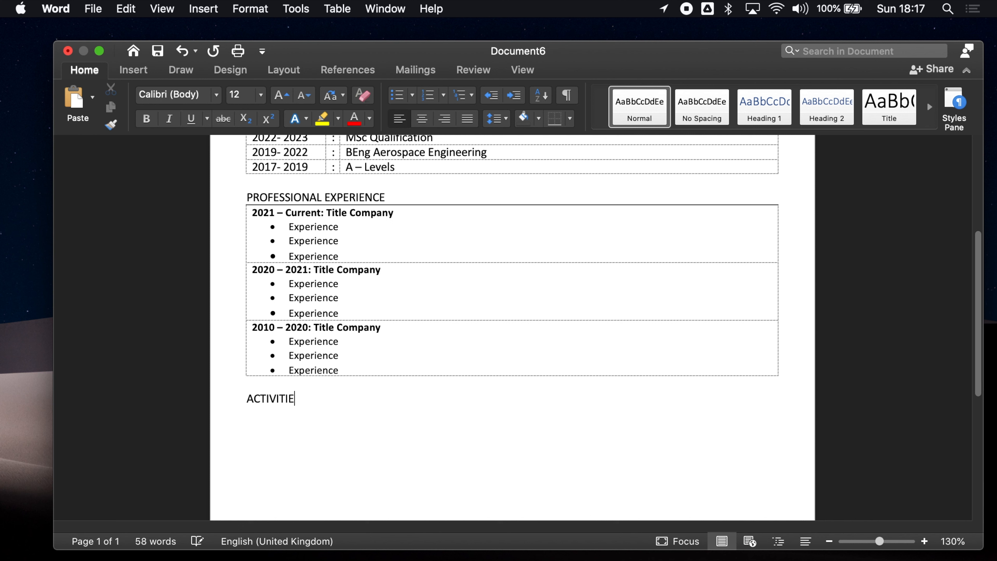
text(S AND INTERESTS)
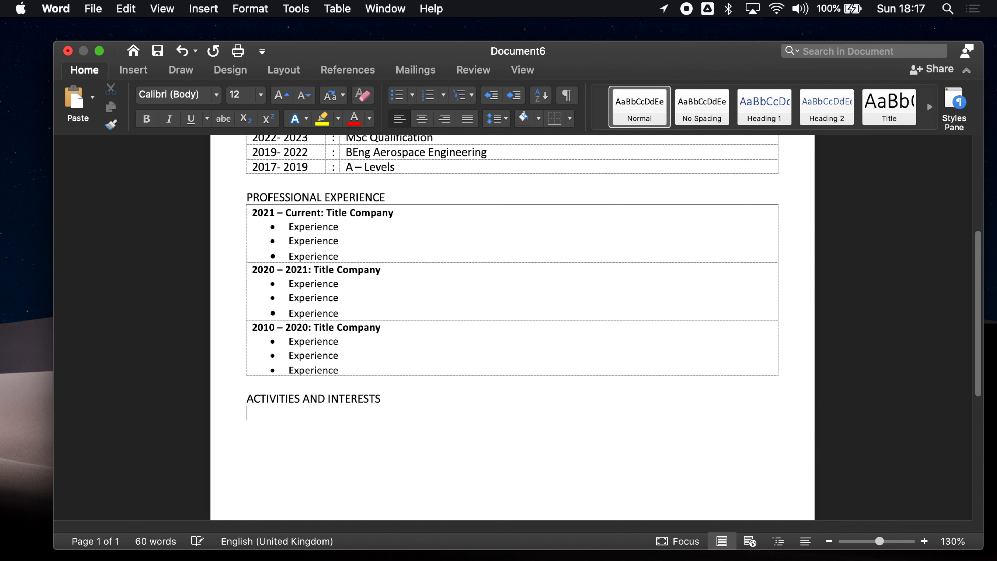
key(Return)
Insert a 1x1 table under the ACTIVITIES AND INTERESTS heading
click(133, 71)
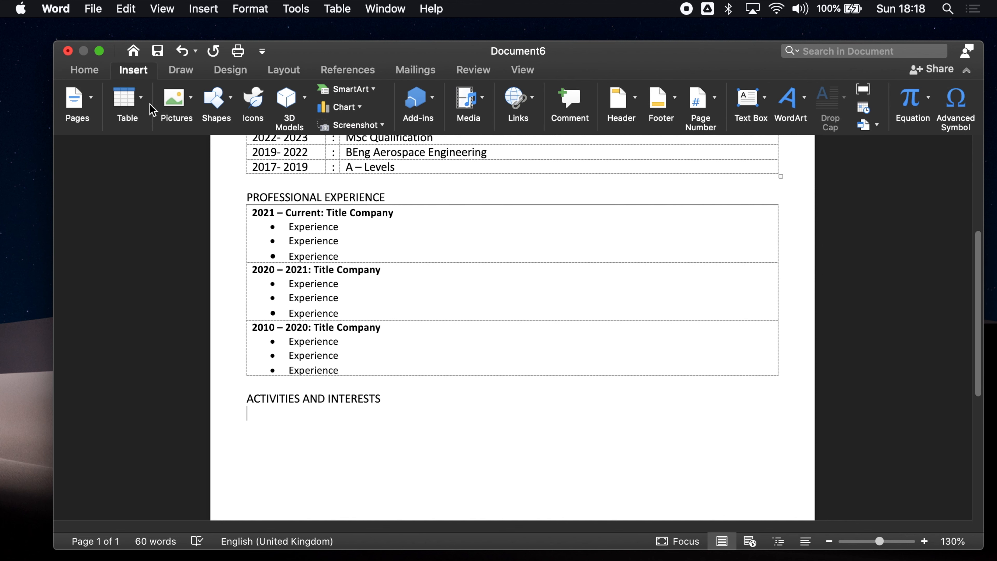
click(129, 98)
click(127, 142)
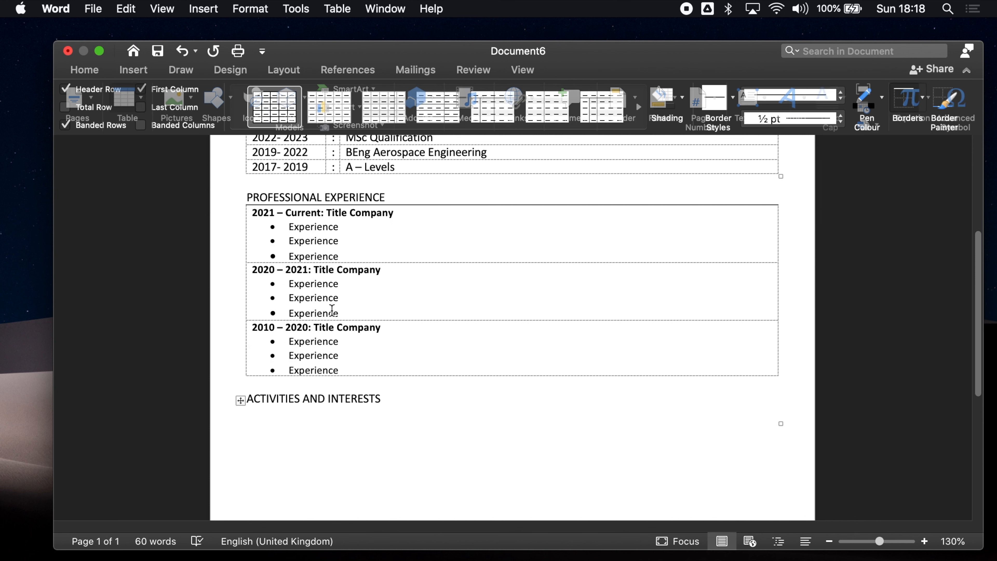
Remove all borders from the new table, then give it only a top border
click(240, 400)
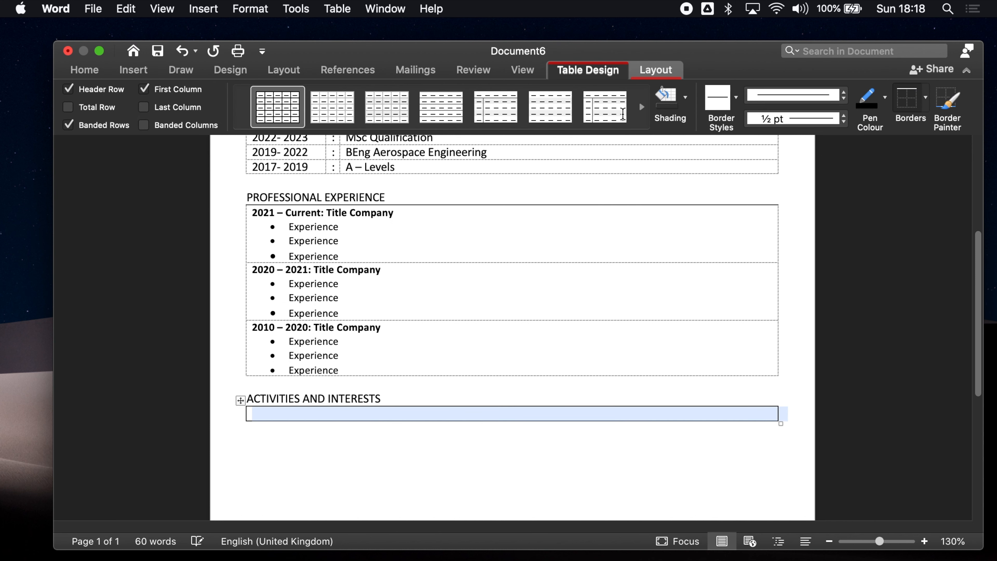
click(927, 105)
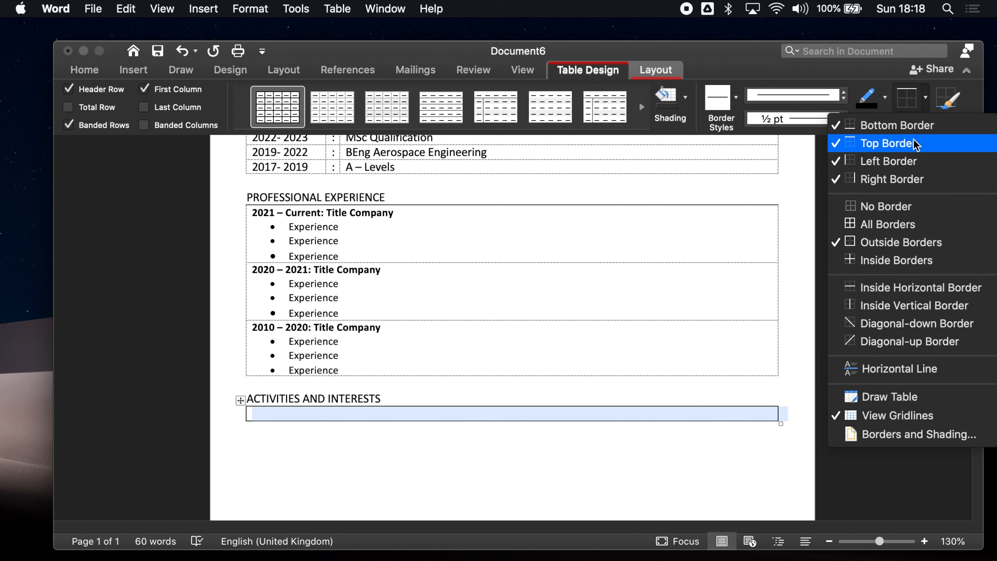
click(848, 206)
click(926, 106)
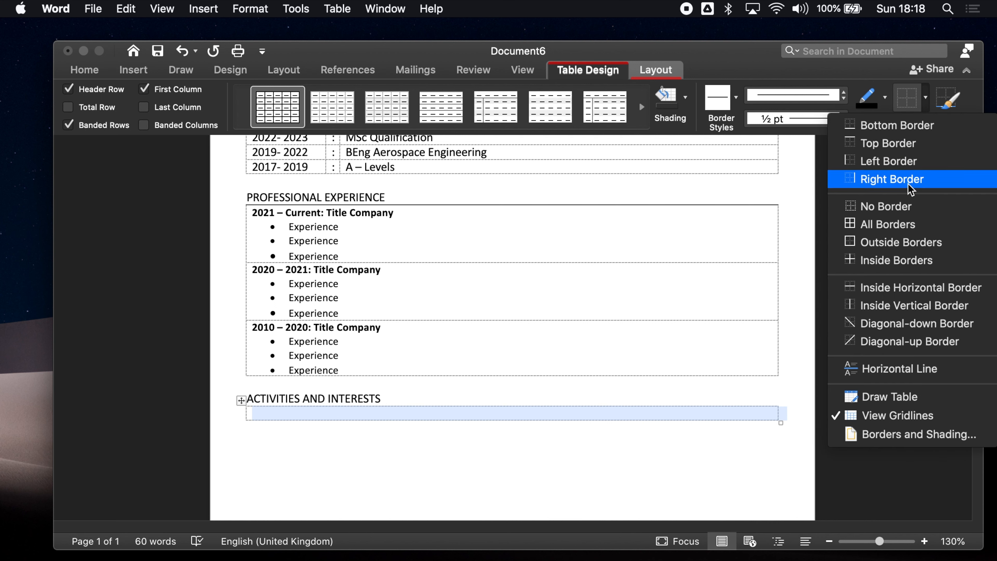
click(889, 143)
click(464, 275)
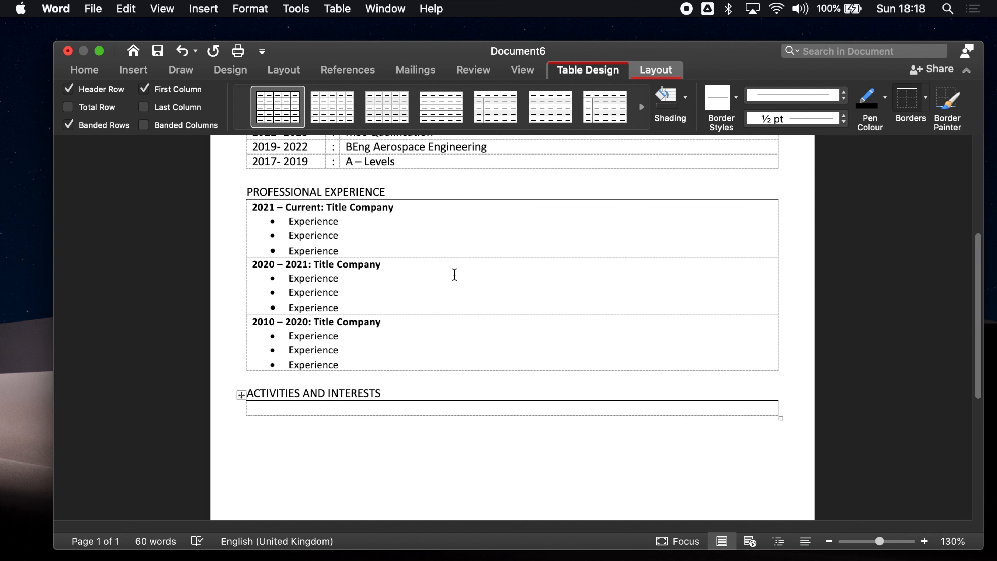
Paste the three Experience lines from the 2010–2020 job into the Activities table
drag(340, 365, 285, 339)
key(super+c)
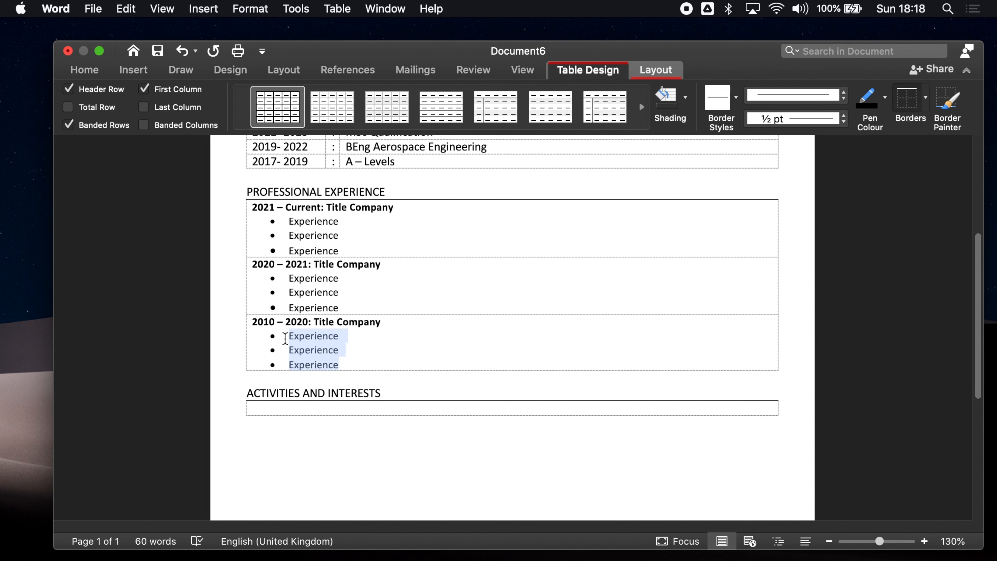
click(298, 410)
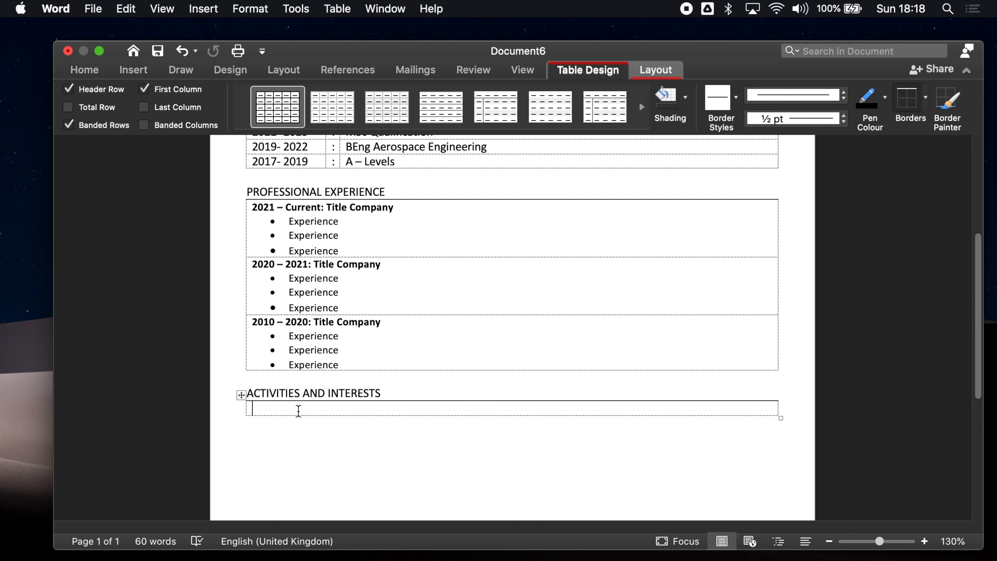
key(super+v)
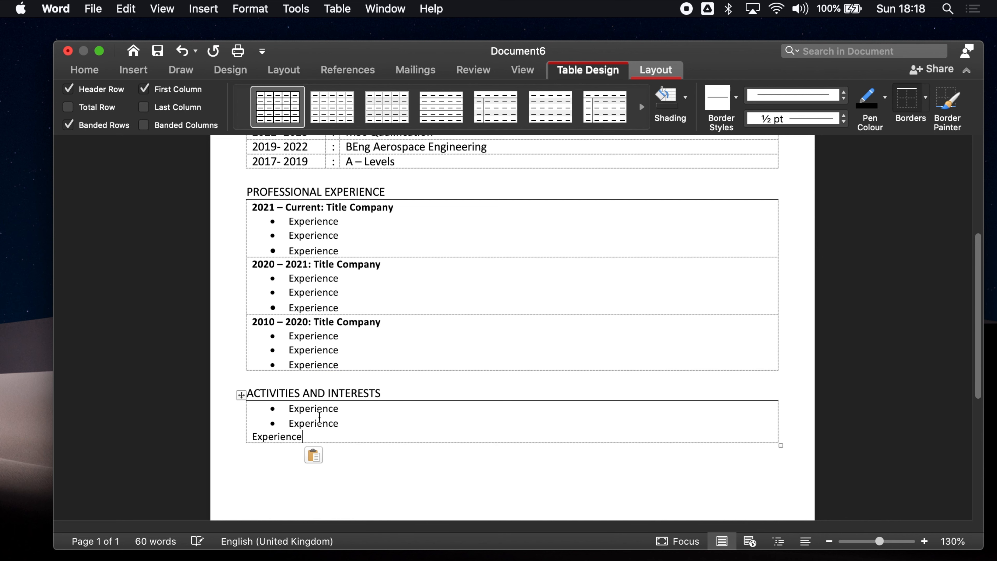
Bullet the last Experience line and start a new line below the Activities table
click(76, 77)
click(78, 78)
click(79, 79)
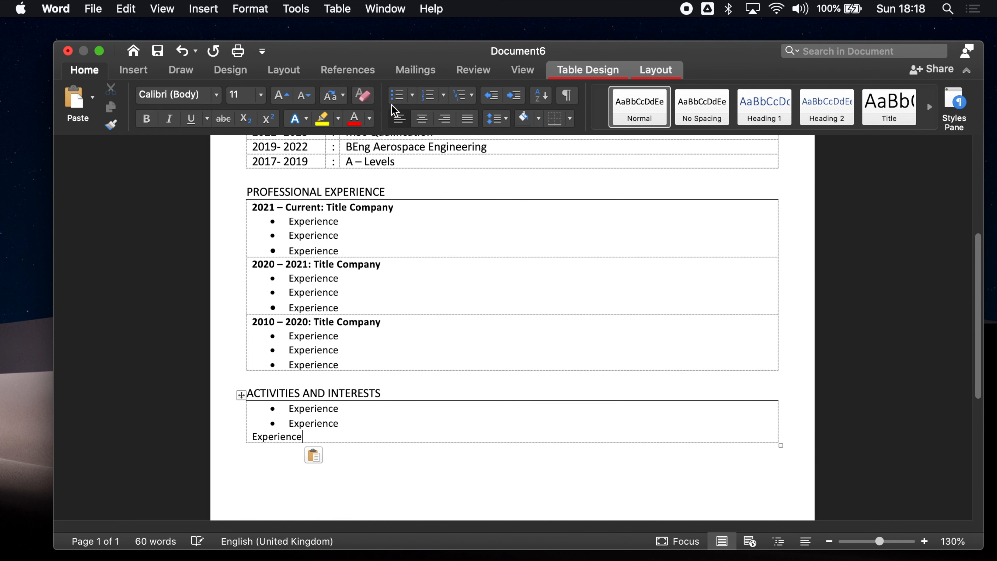
click(397, 97)
click(346, 460)
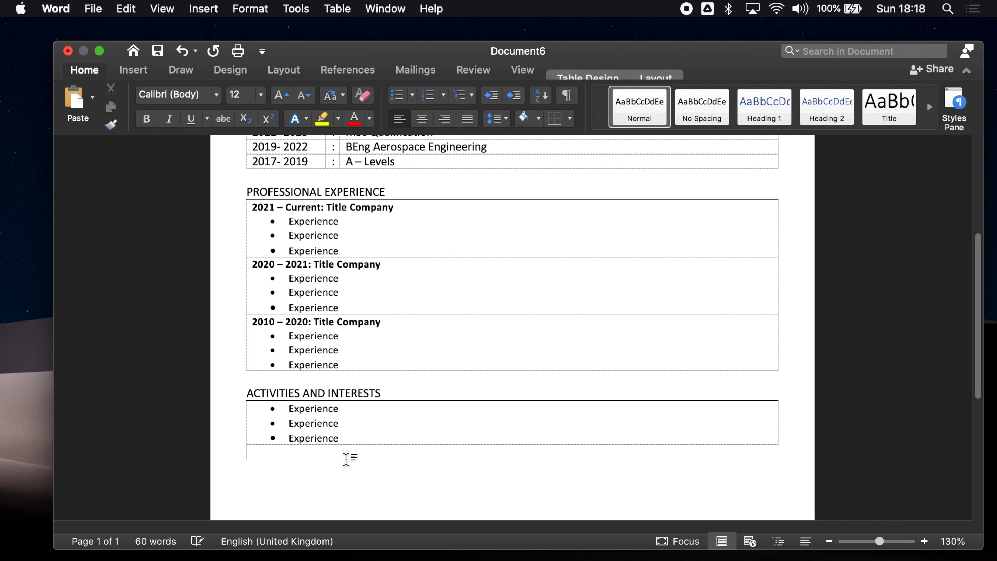
key(Return)
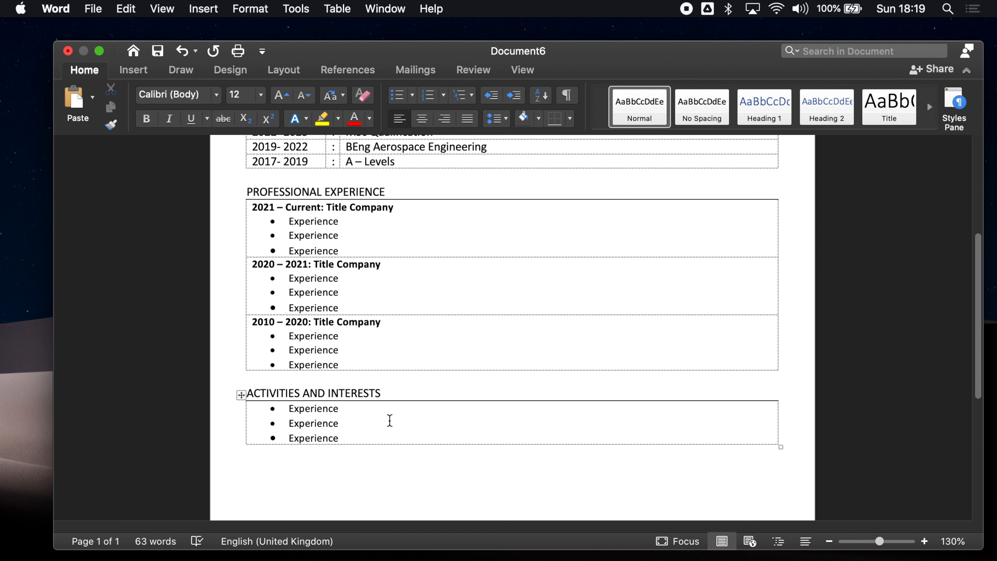
Type the heading 'SKILLS AND ACHIEVEMENTS' and start a new line under it
text(SKILLS AND ACHIEVEMENTS)
key(Return)
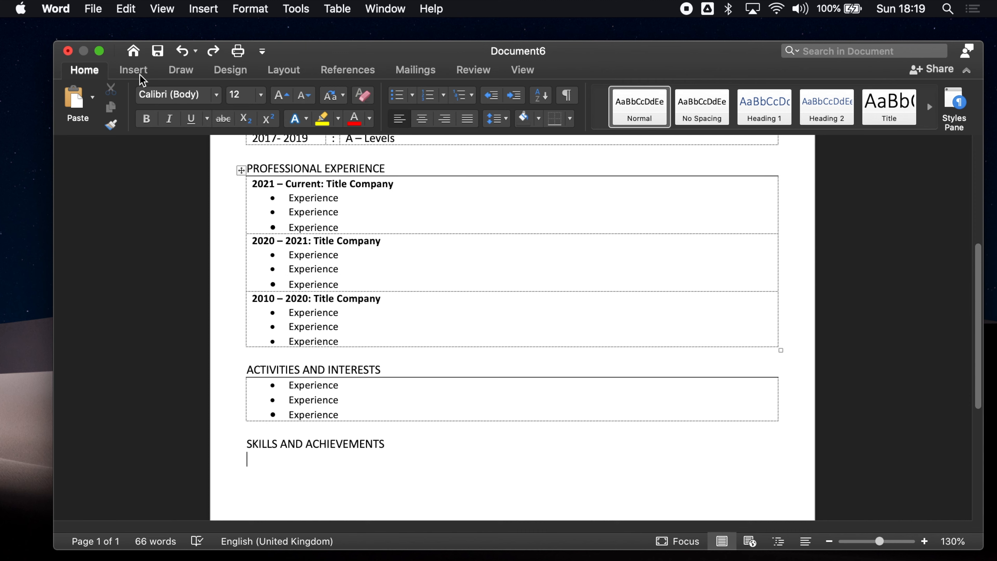
Insert a 1x1 table under the SKILLS AND ACHIEVEMENTS heading
click(134, 70)
click(129, 99)
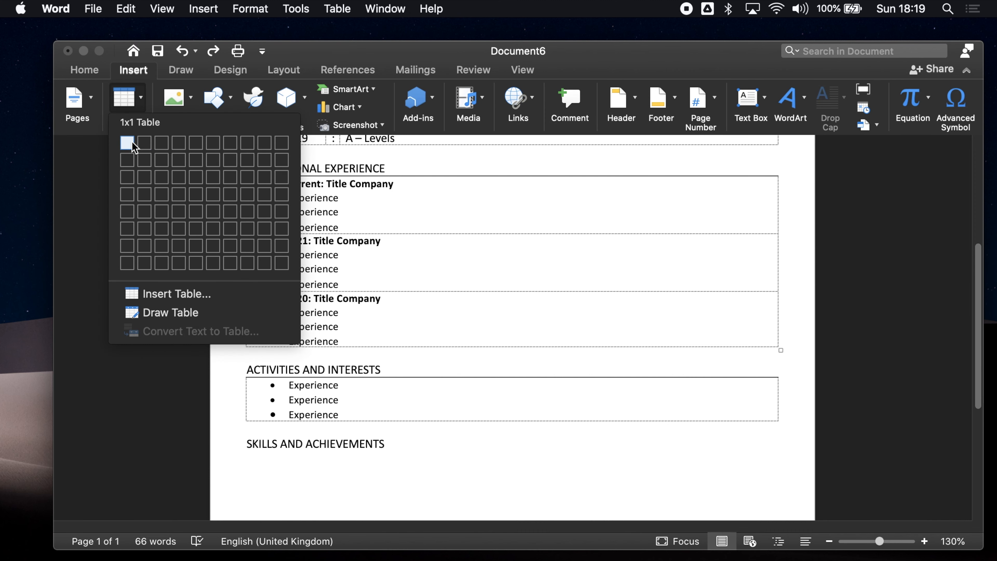
click(133, 144)
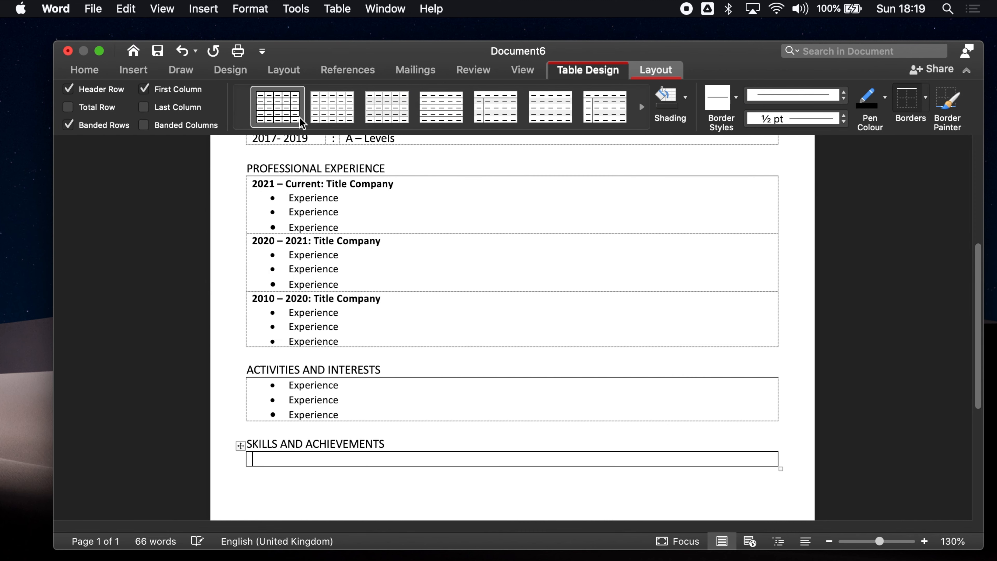
Give the Skills table only a top border, then select the Activities table's three Experience lines
click(240, 446)
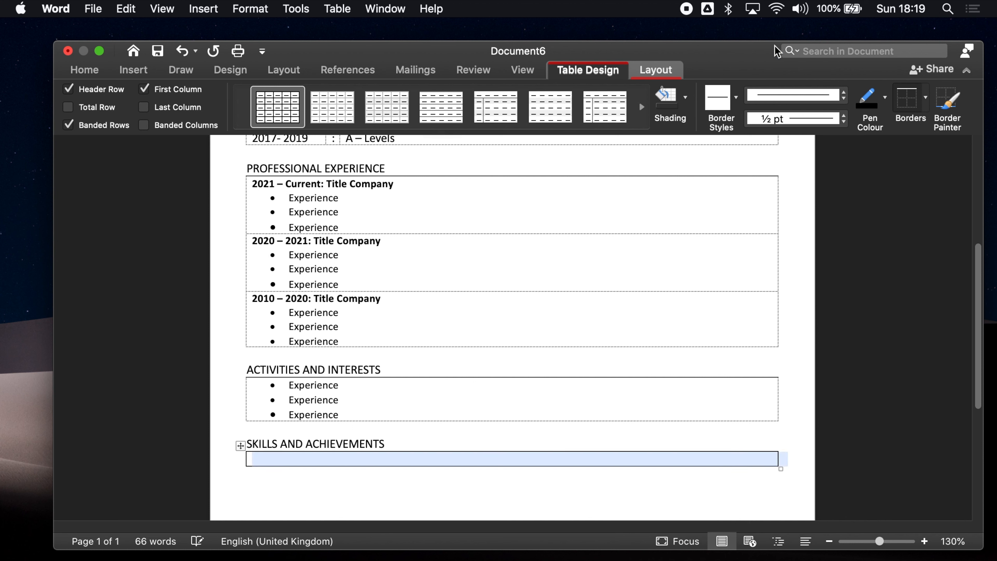
click(924, 103)
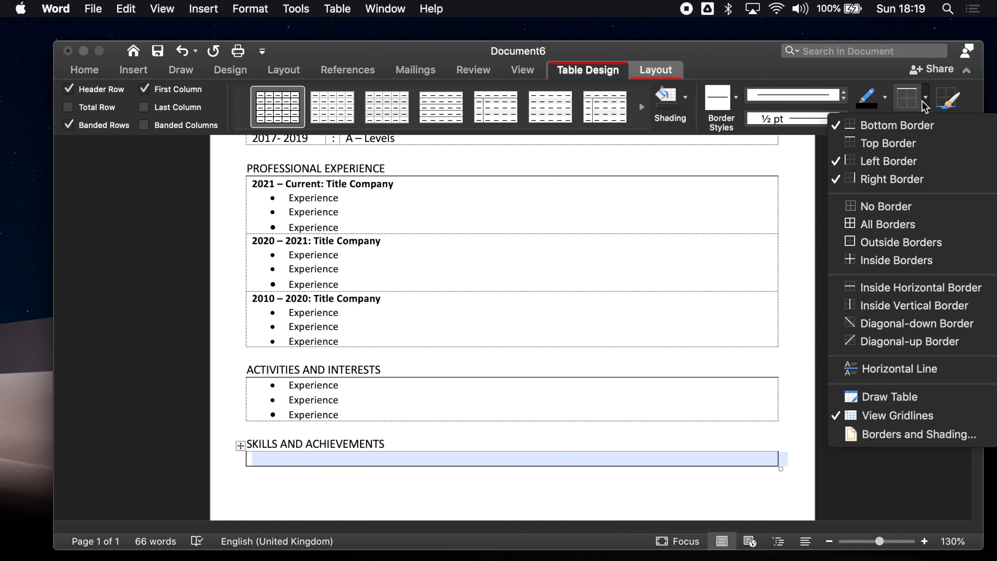
click(898, 206)
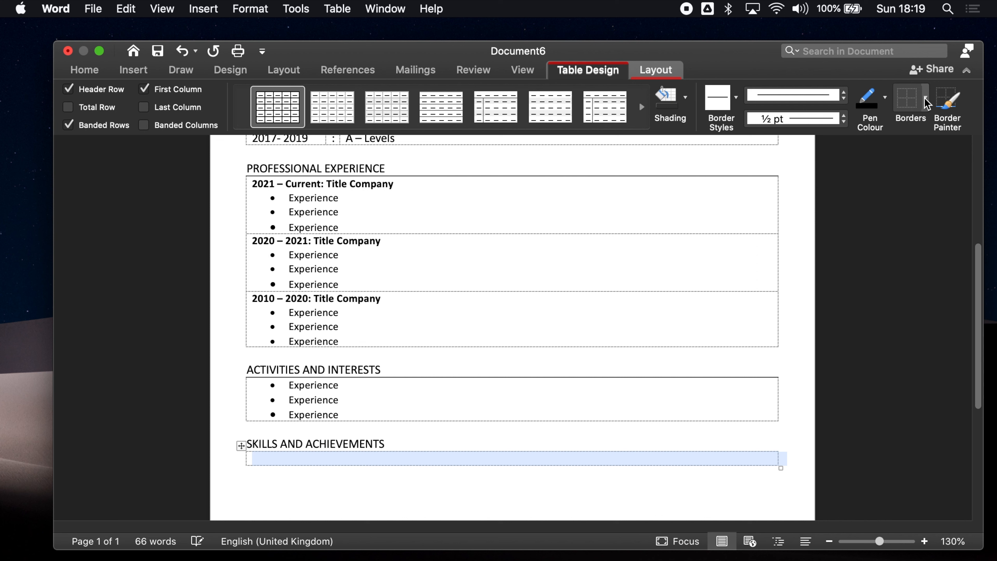
click(929, 105)
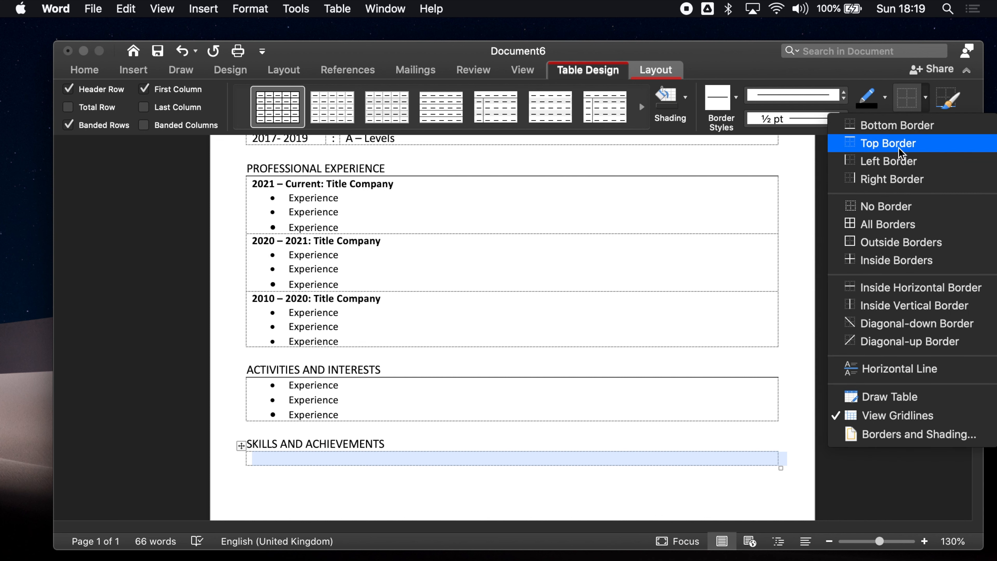
click(880, 142)
drag(358, 414, 291, 389)
Copy the three Experience lines into the Skills table and bullet the third line
key(super+c)
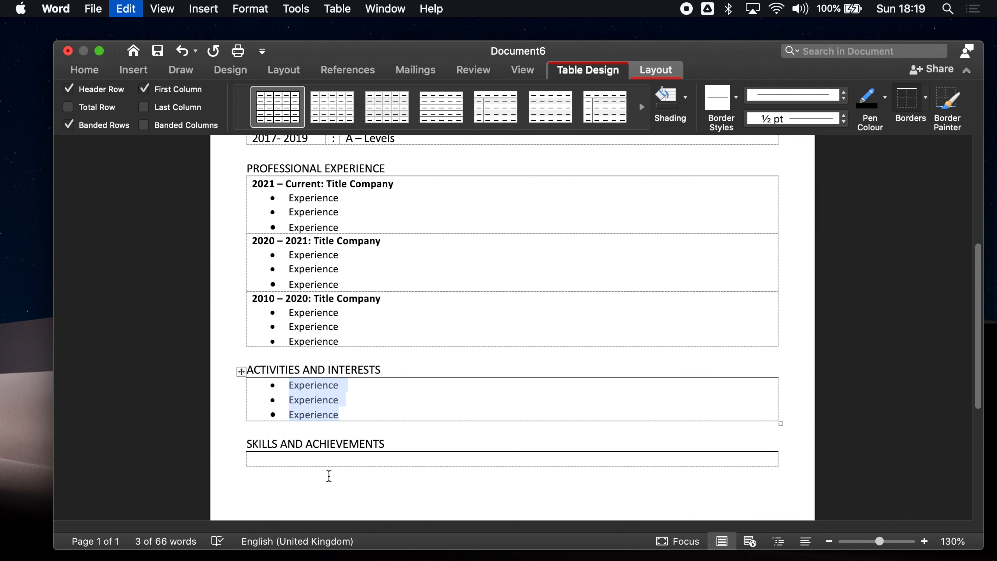
click(325, 463)
key(super+v)
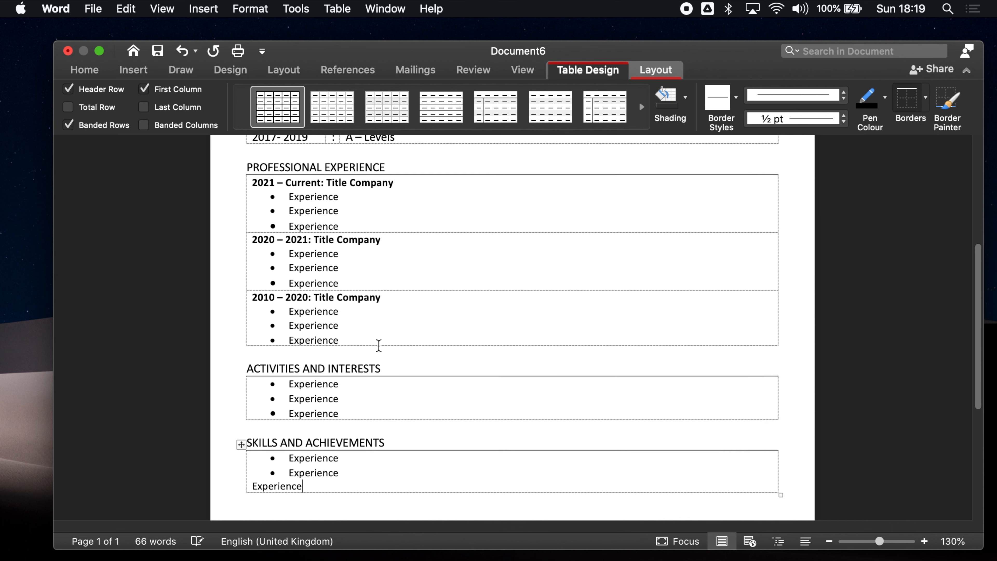
scroll(322, 210, down, 3)
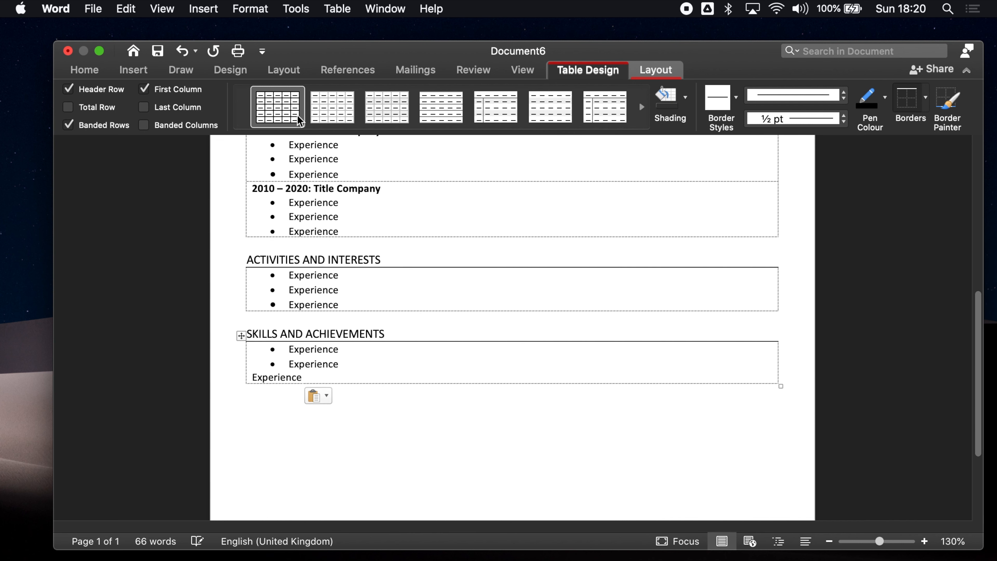
click(88, 70)
click(403, 95)
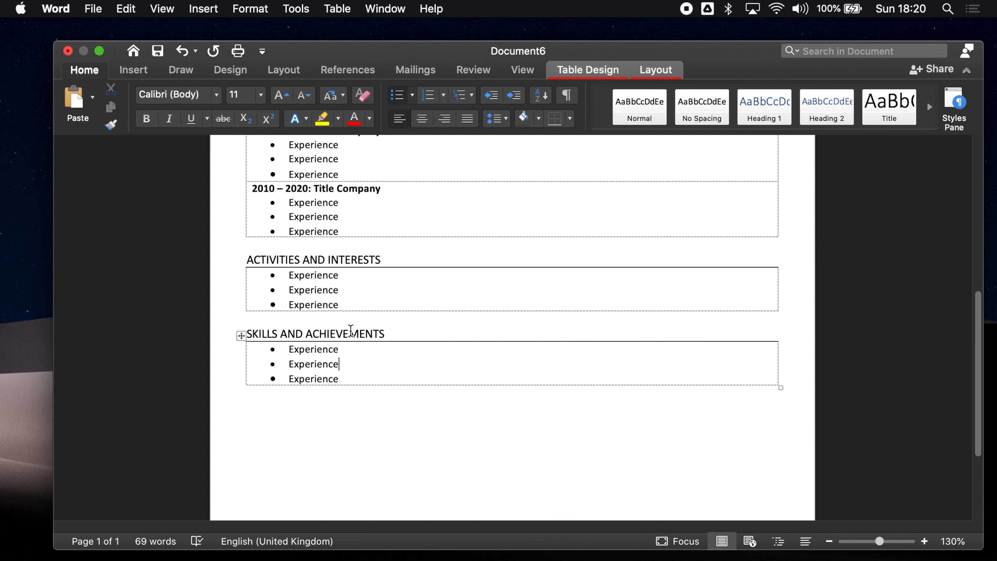
click(290, 404)
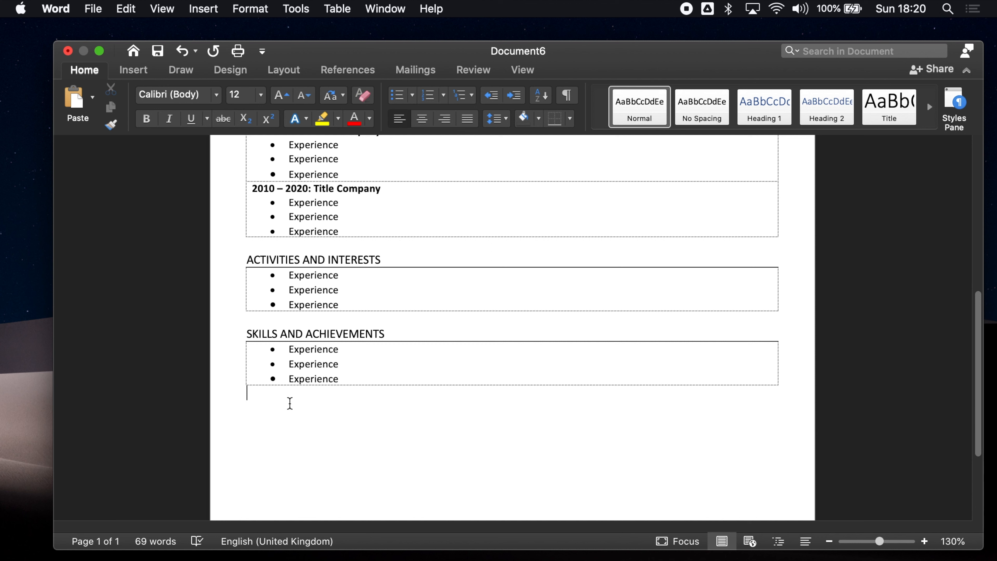
Type the heading 'REFERENCES' on a new line below the Skills table
key(Return)
text(REFERENCES)
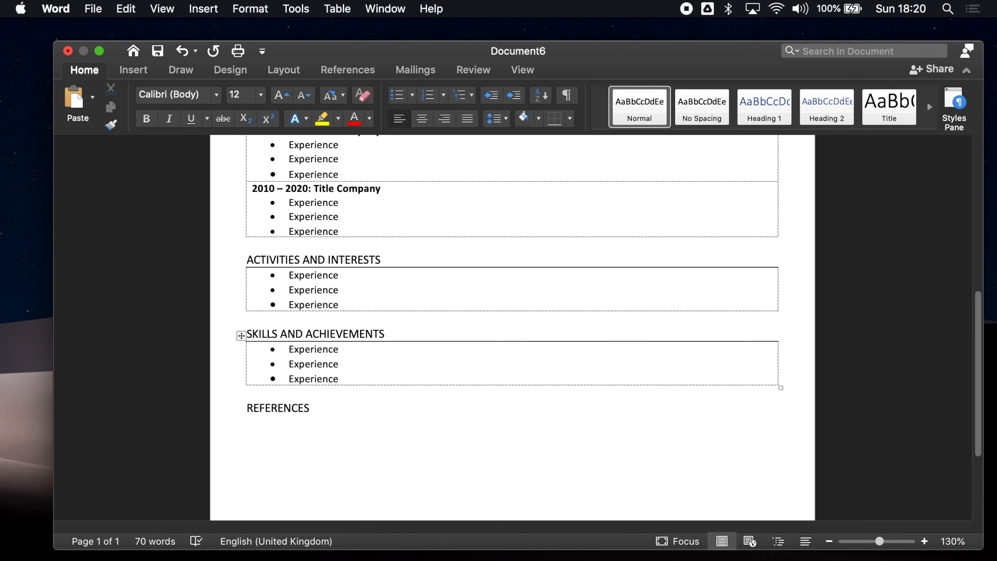
click(135, 71)
Insert a 1x1 table under REFERENCES with only a top border
click(139, 114)
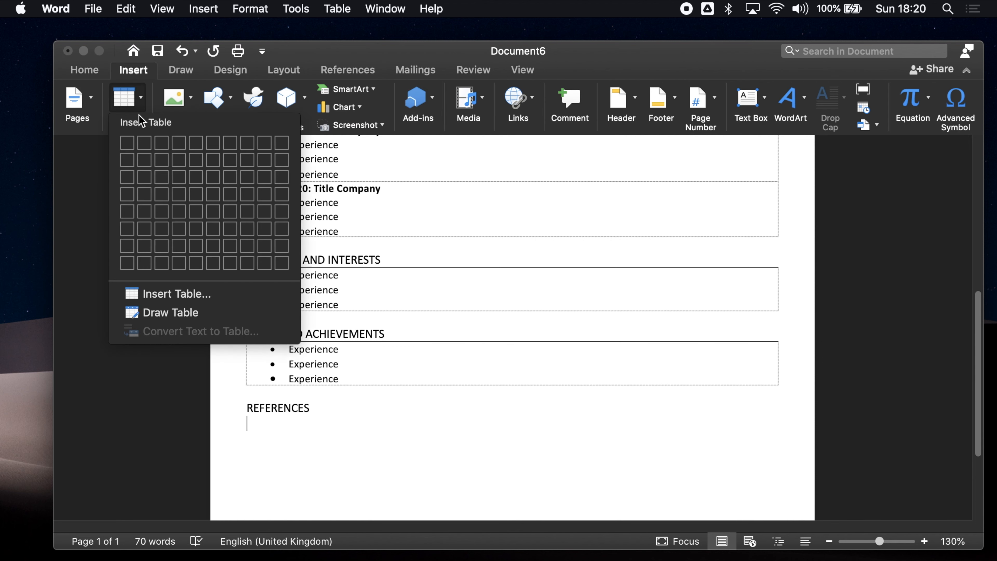
click(127, 144)
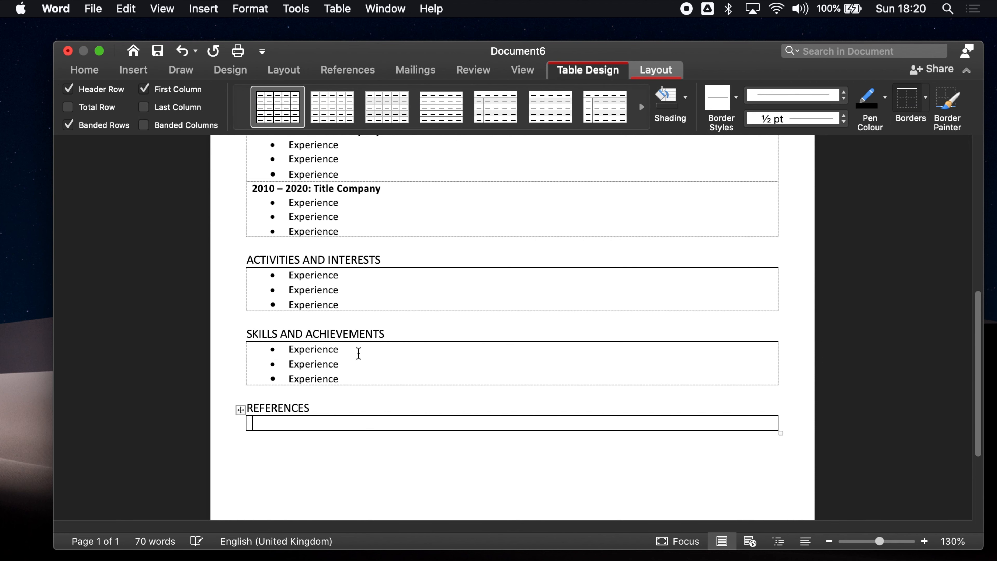
click(240, 410)
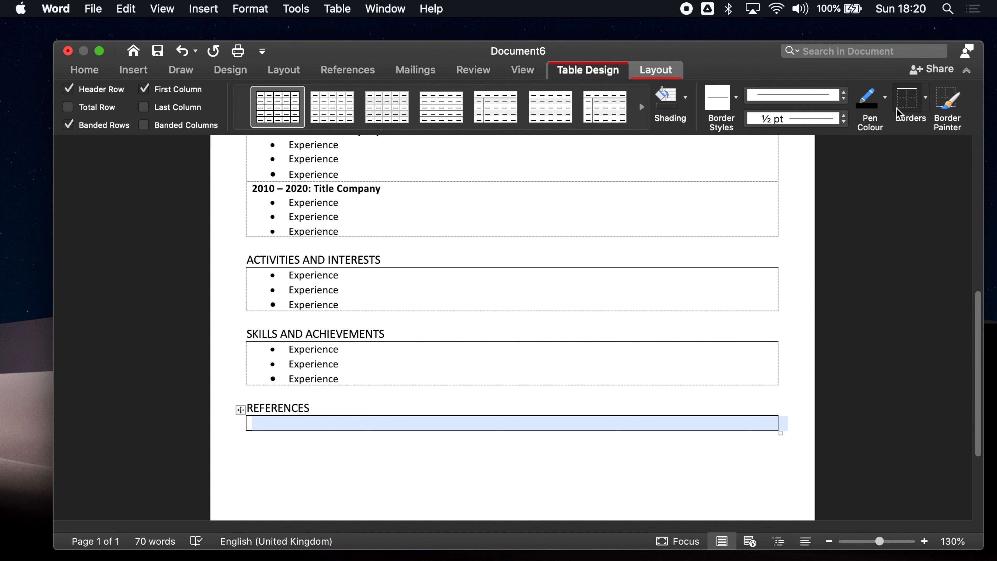
click(925, 97)
click(886, 206)
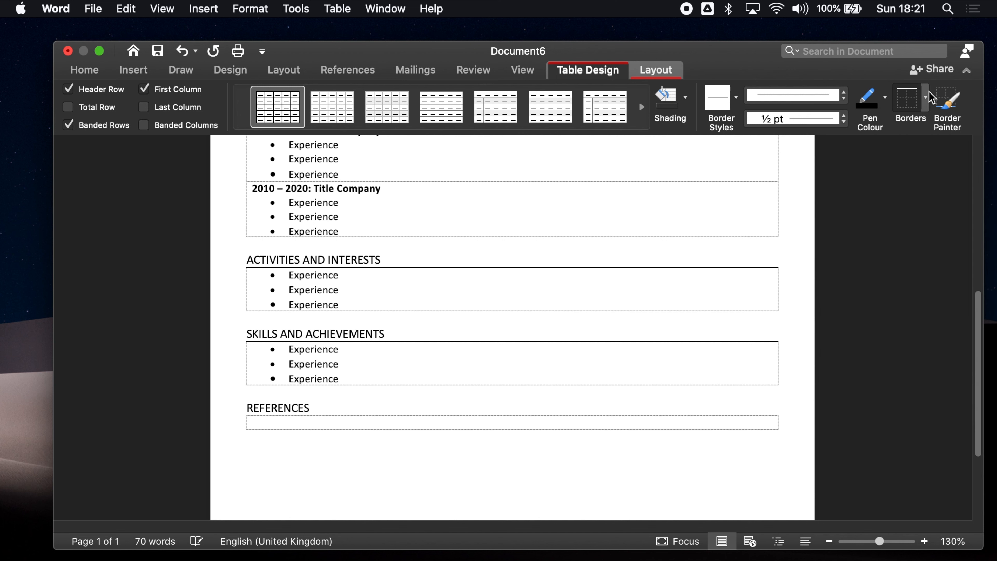
click(925, 98)
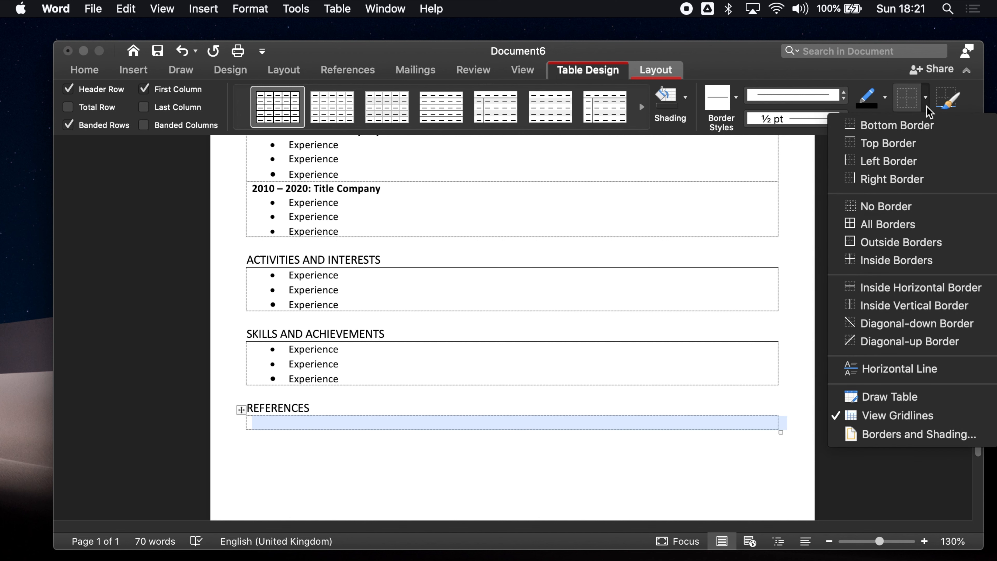
click(897, 143)
Type 'References are available on request.' in the cell and start a new line
click(369, 426)
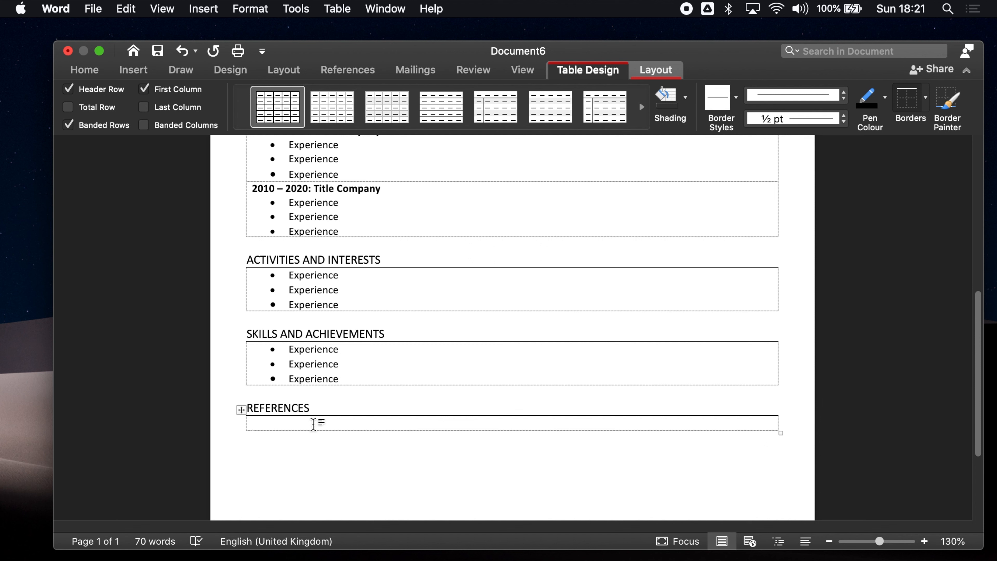
text(References  are available on request.)
key(Return)
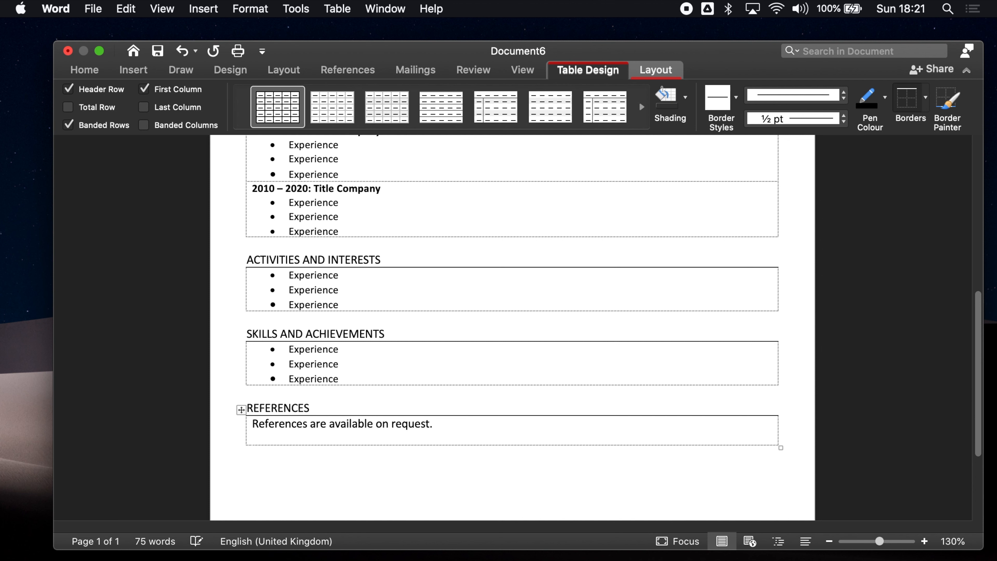
Bullet the empty line, type 'Name Email Title or relation to you', and duplicate it as a second bullet
click(103, 74)
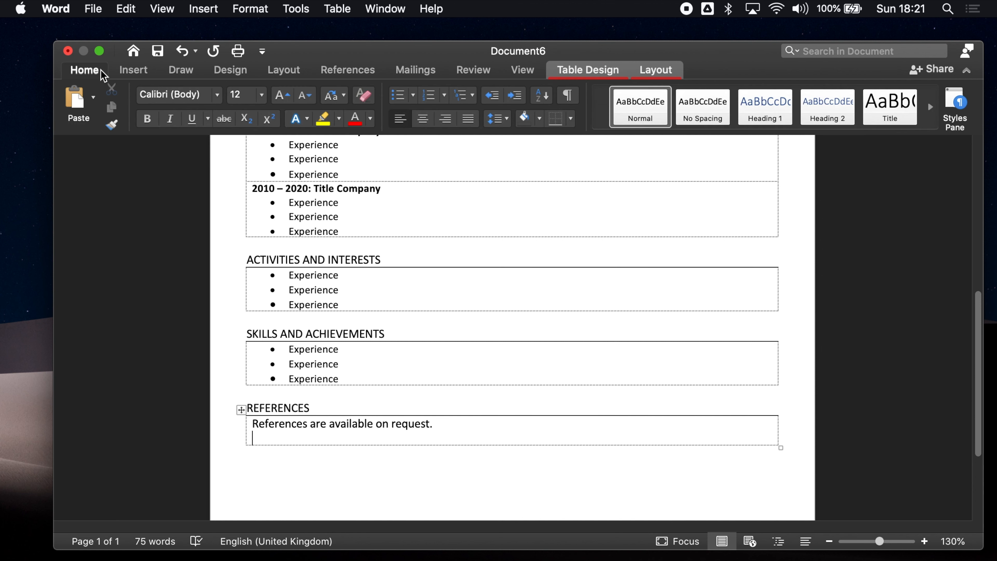
click(400, 99)
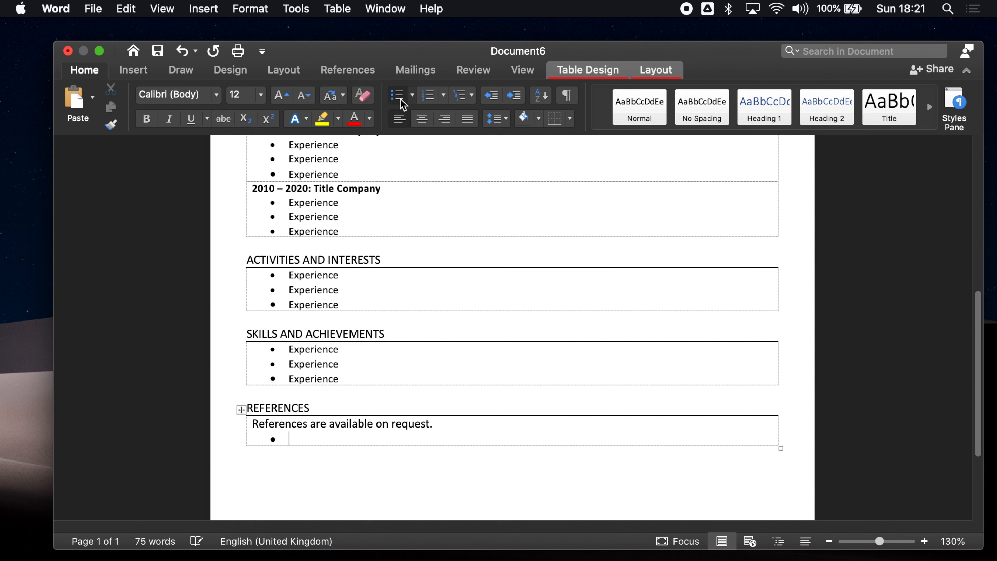
text(Name Email Title or relation to you)
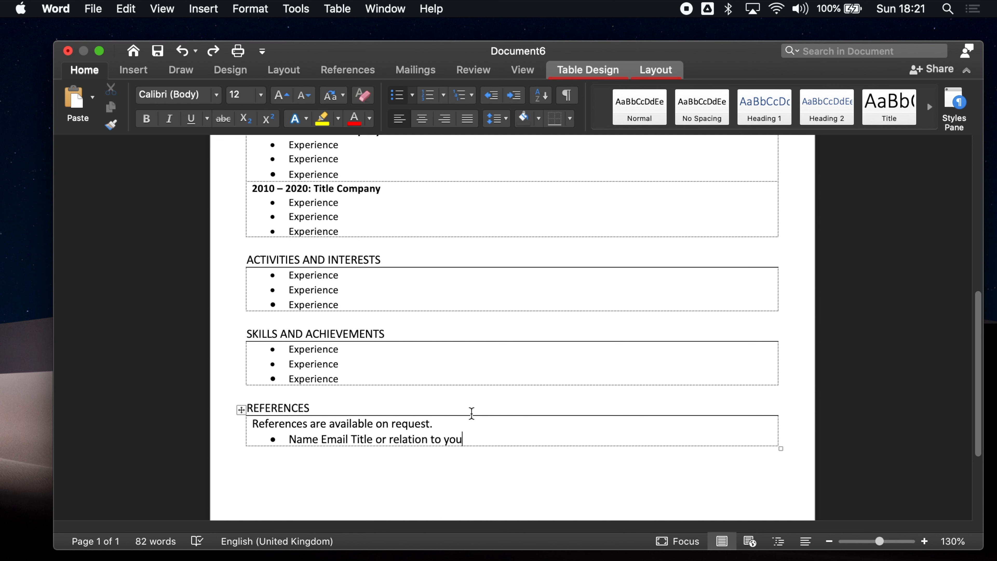
drag(469, 439, 283, 440)
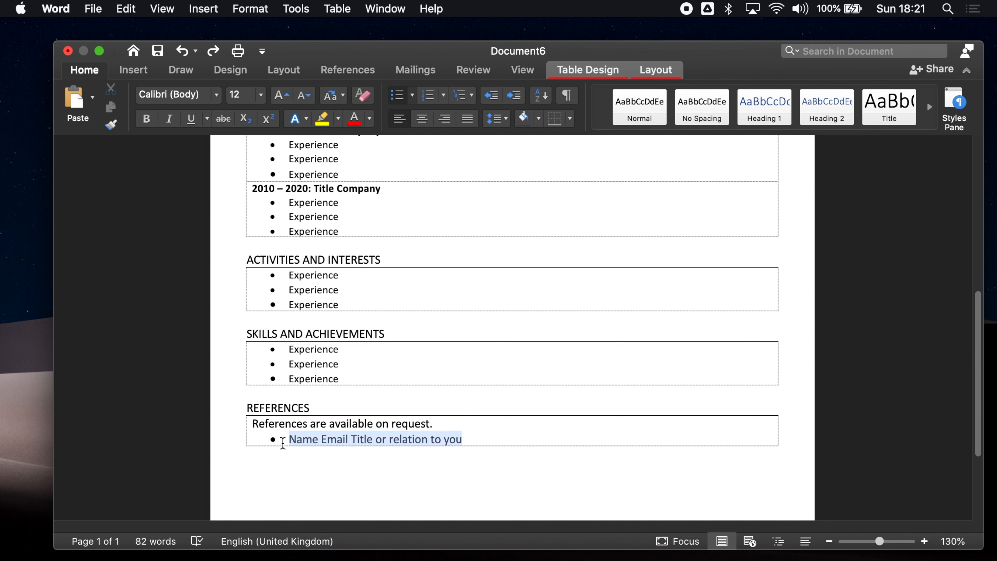
click(491, 439)
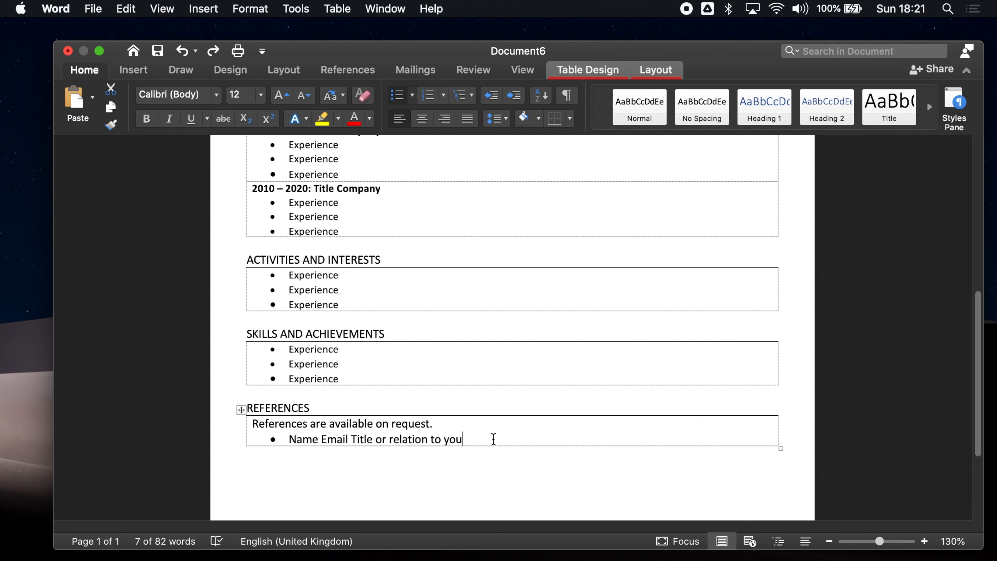
key(Return)
key(super+v)
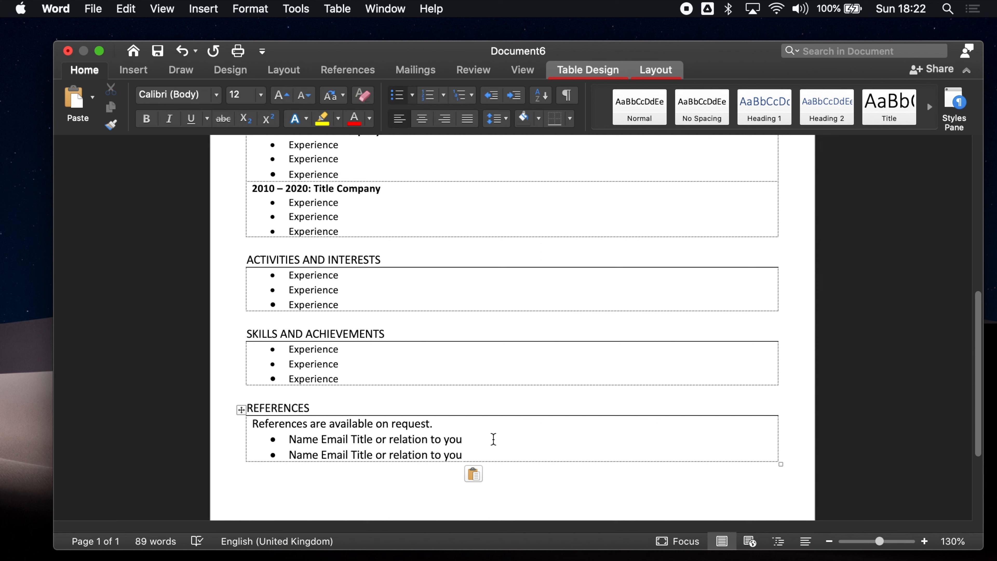
scroll(461, 293, down, 5)
scroll(467, 293, up, 10)
scroll(468, 293, up, 5)
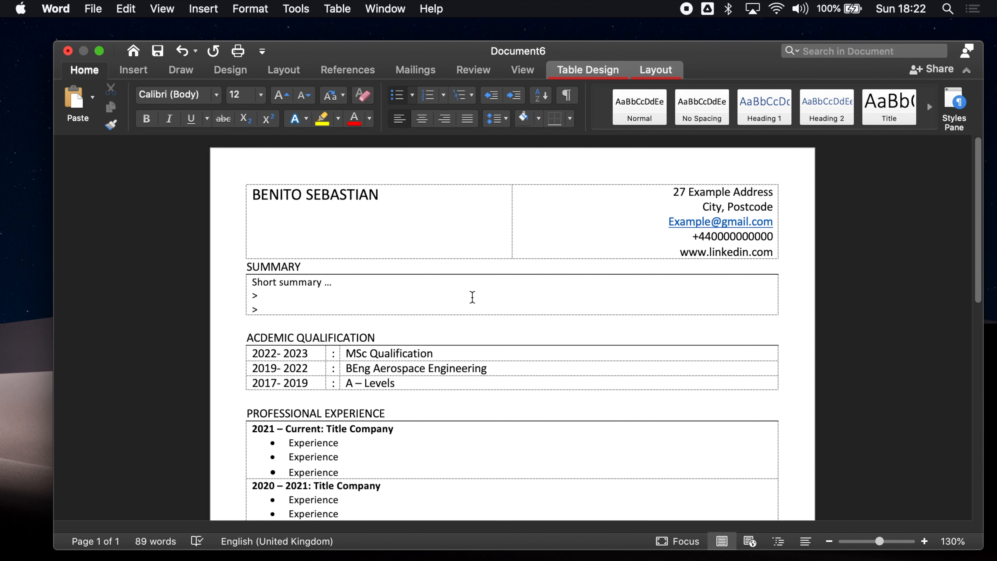
Turn off View Gridlines on the table Layout tab and scroll through the finished CV
click(666, 70)
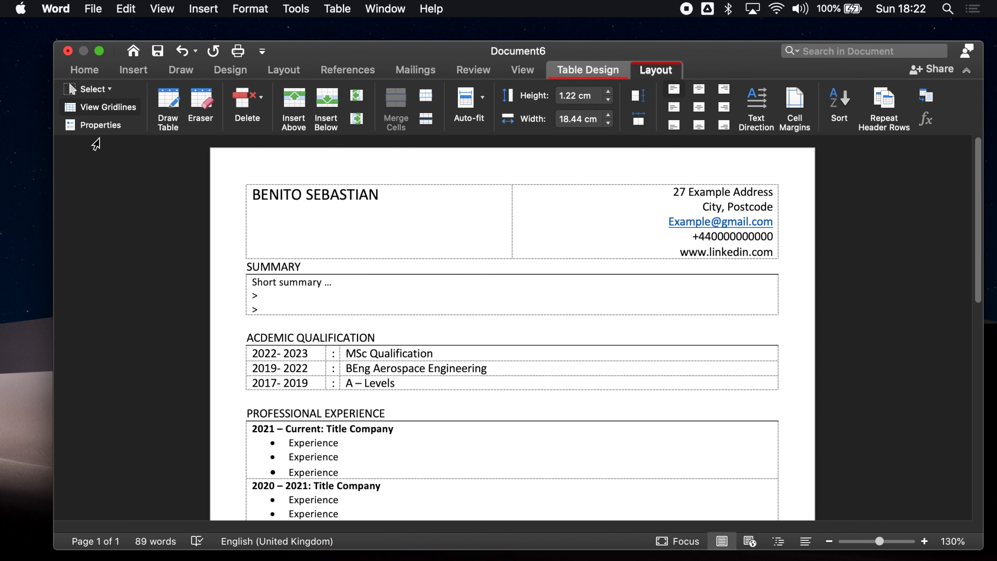
click(96, 107)
scroll(375, 310, down, 2)
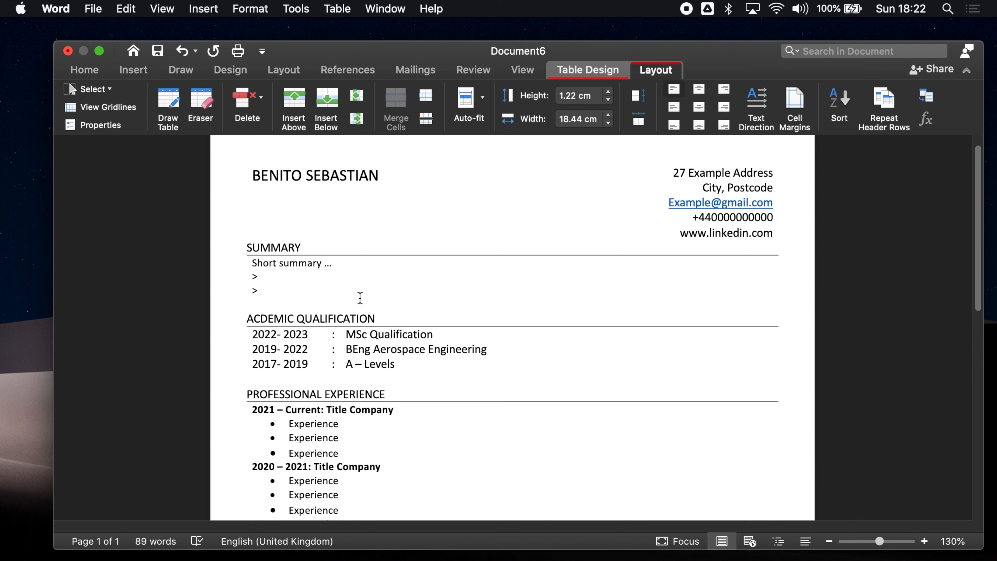
scroll(367, 305, down, 2)
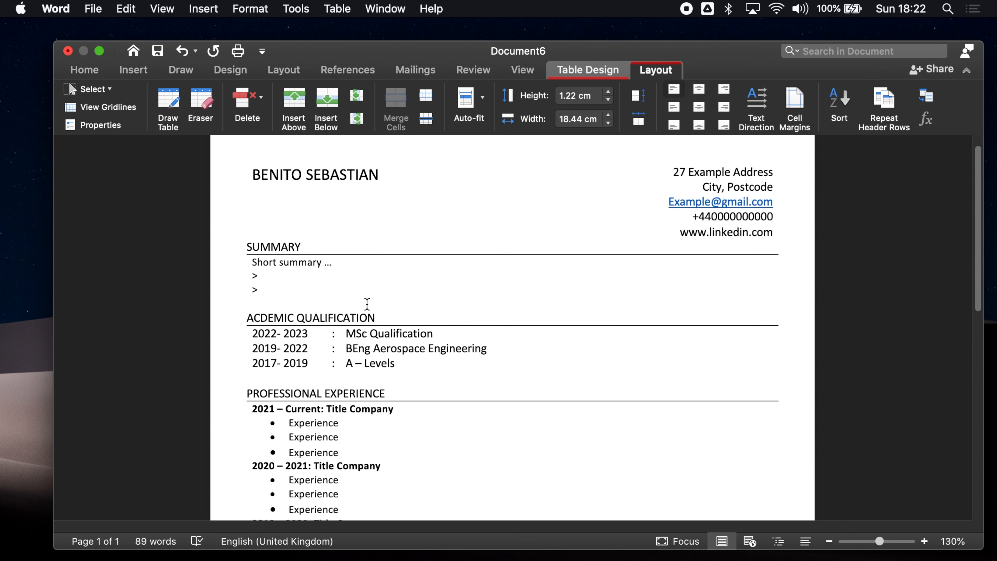
scroll(369, 306, down, 5)
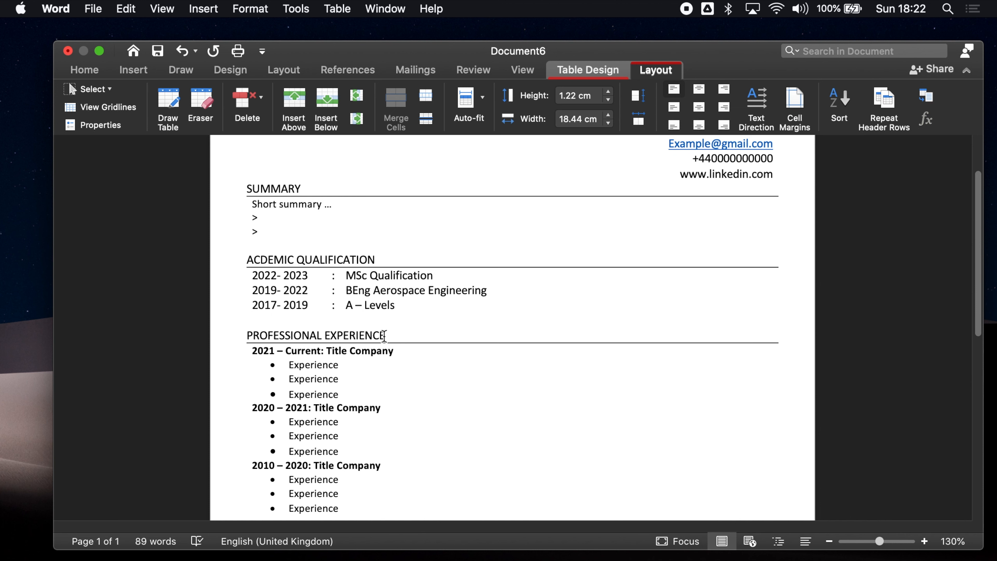
scroll(384, 335, down, 10)
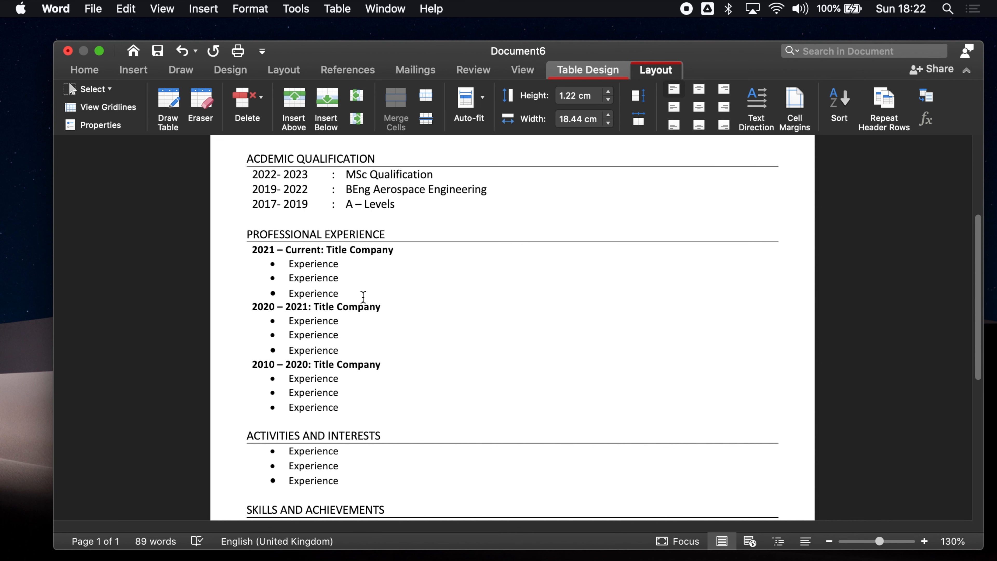
scroll(363, 298, down, 5)
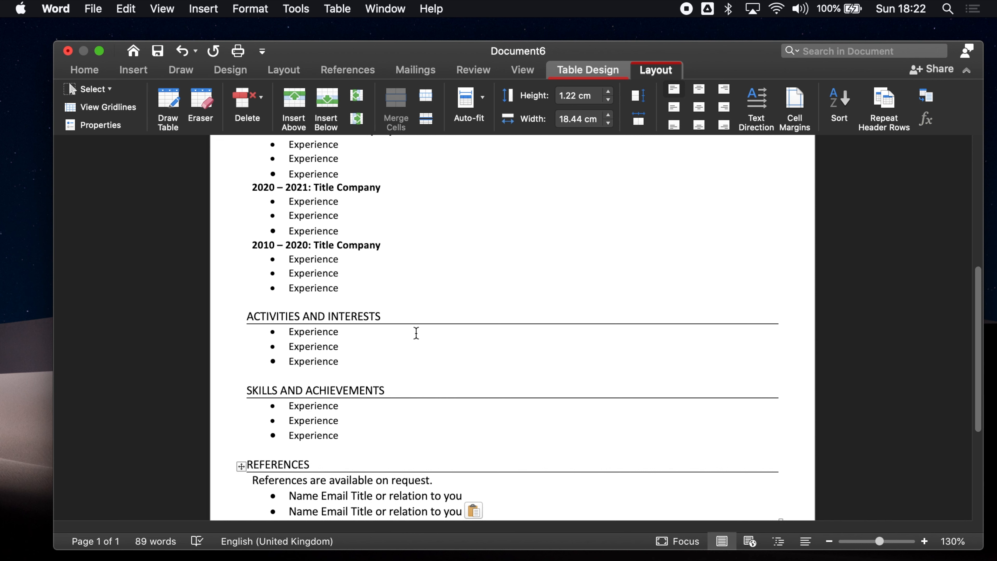
scroll(379, 313, down, 1)
scroll(379, 314, down, 2)
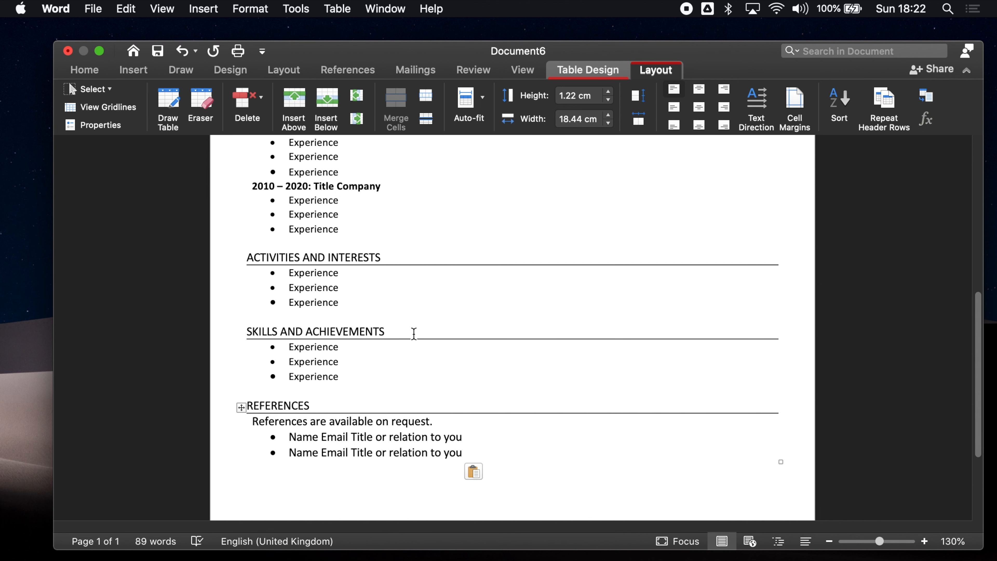
scroll(371, 325, down, 1)
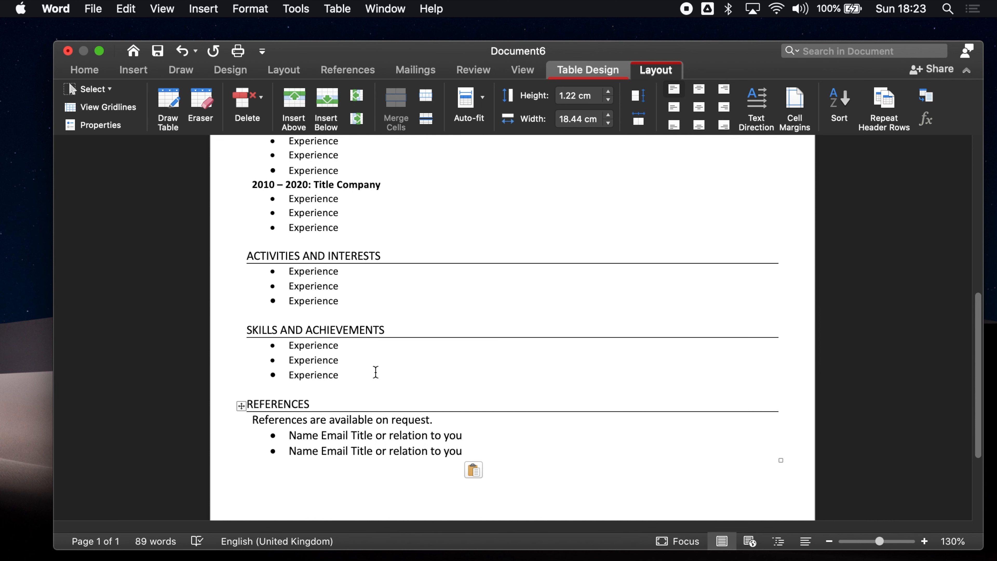
scroll(391, 405, up, 3)
scroll(392, 405, up, 2)
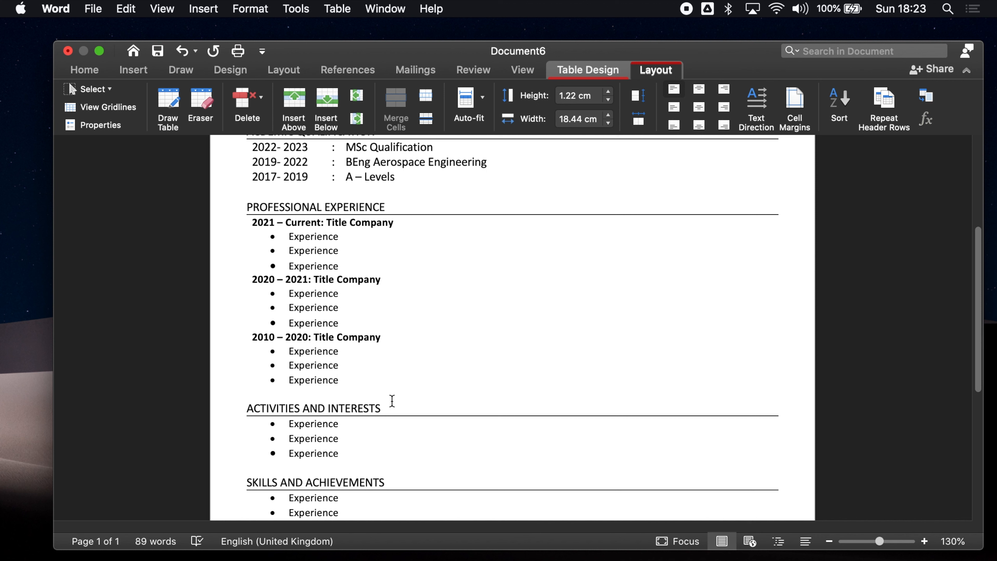
scroll(392, 400, up, 6)
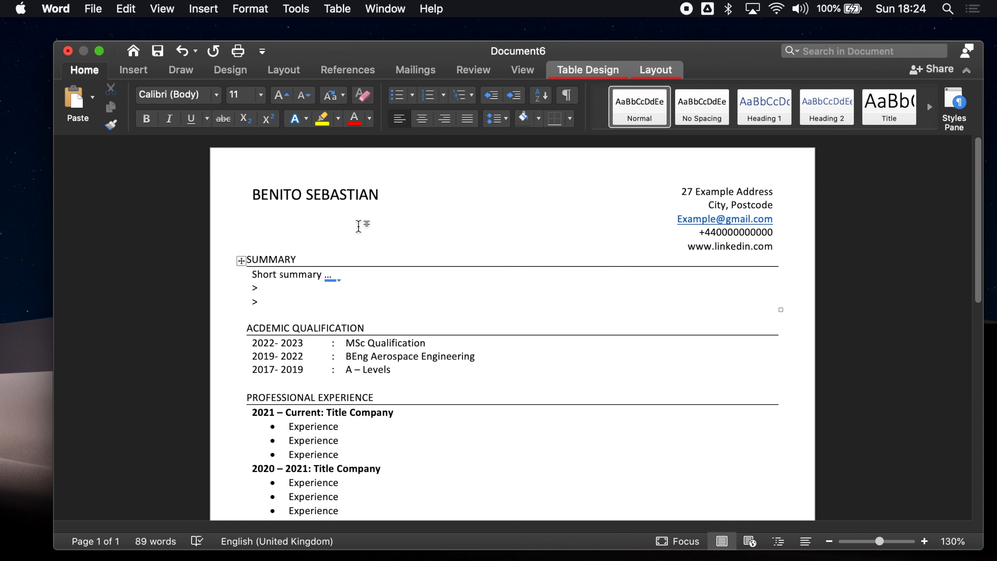
scroll(365, 239, down, 5)
scroll(364, 238, down, 5)
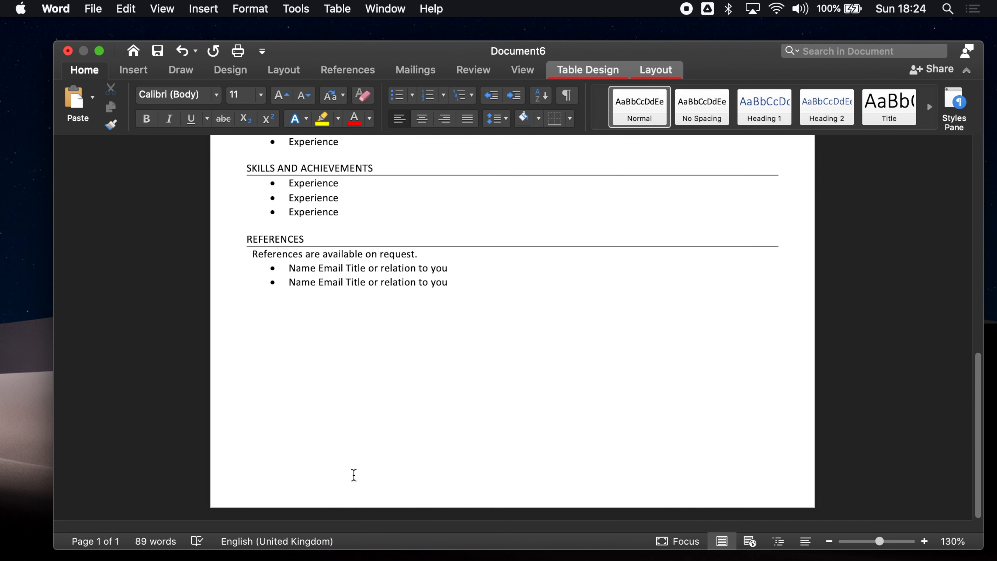
Enter the applicant's name and 'CV' on the footer's left and 'Page 1/2' on its right
click(351, 495)
double_click(351, 494)
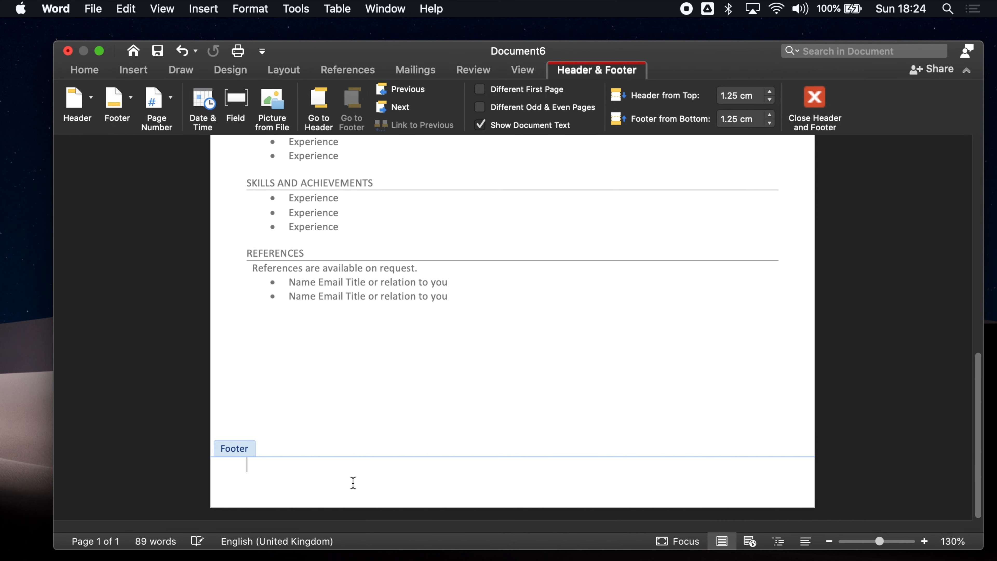
double_click(350, 382)
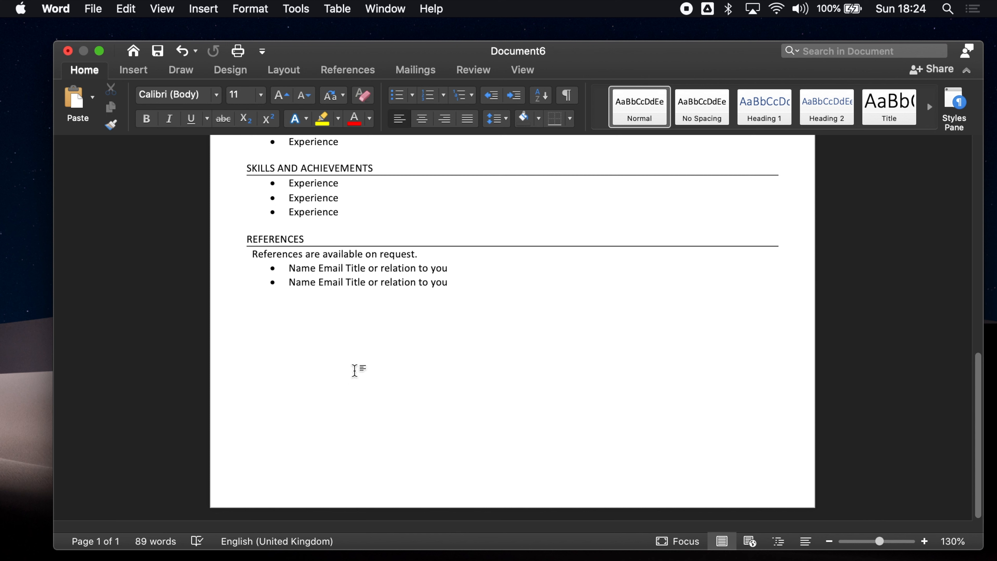
double_click(393, 485)
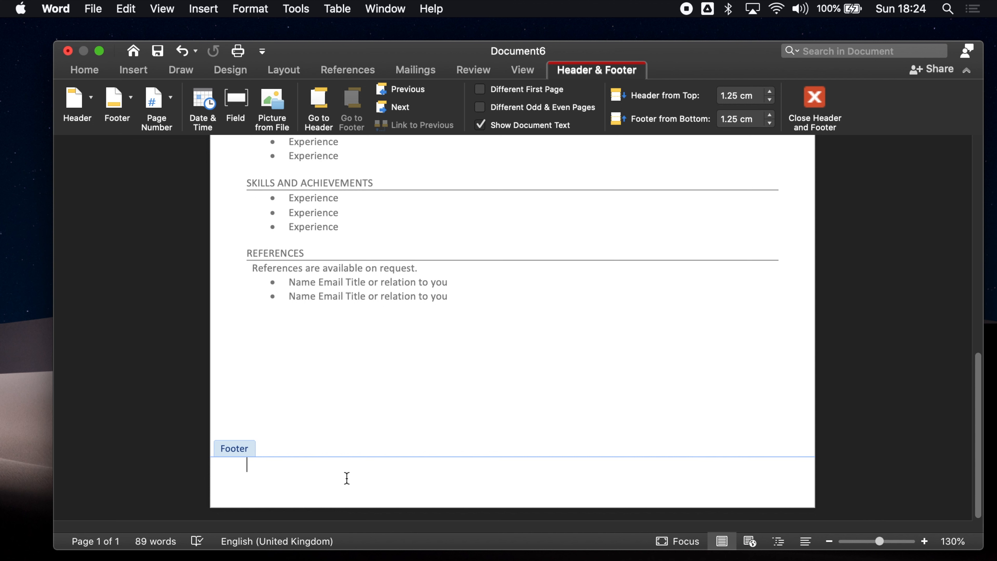
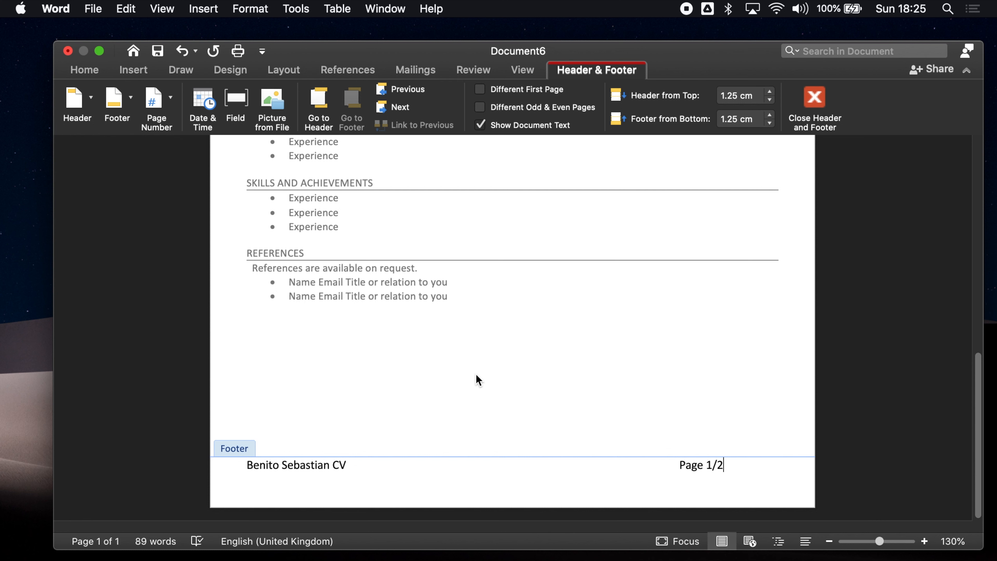
text(1)
key(BackSpace)
text(2)
Reduce the whole footer line's text to size 10
key(super+a)
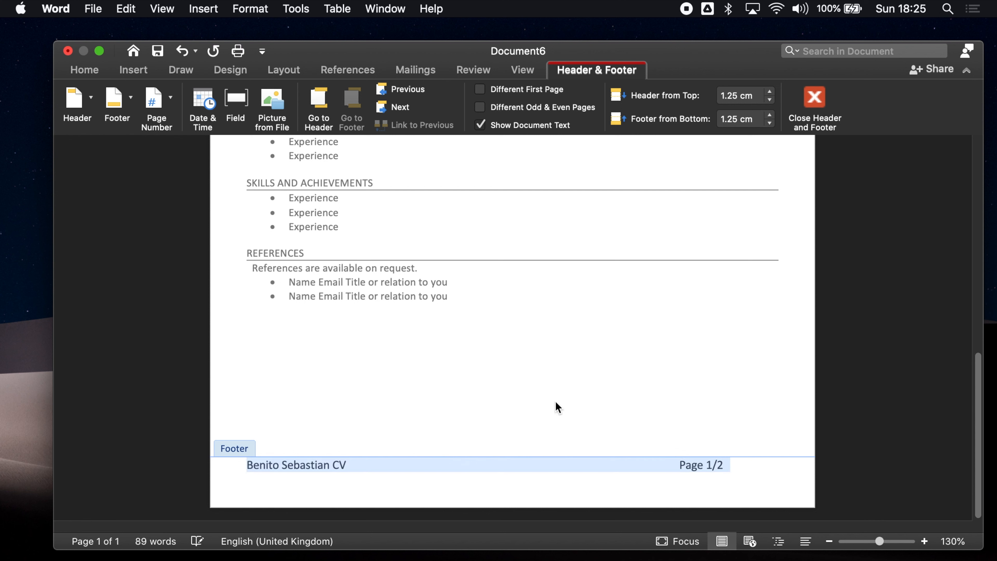
click(99, 72)
click(300, 99)
click(300, 100)
click(300, 99)
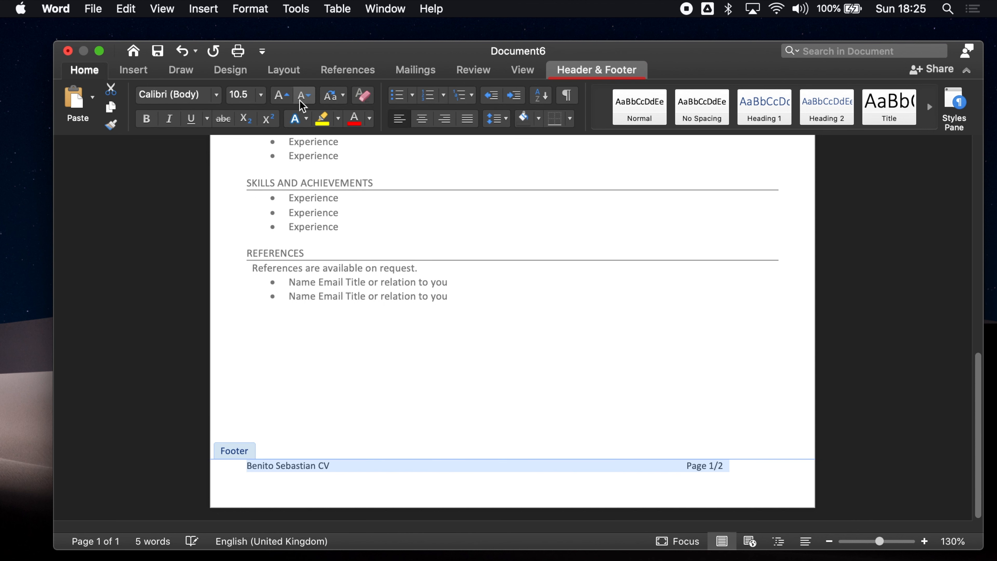
Exit the footer and place the cursor in the Summary section near the top of the CV
double_click(425, 329)
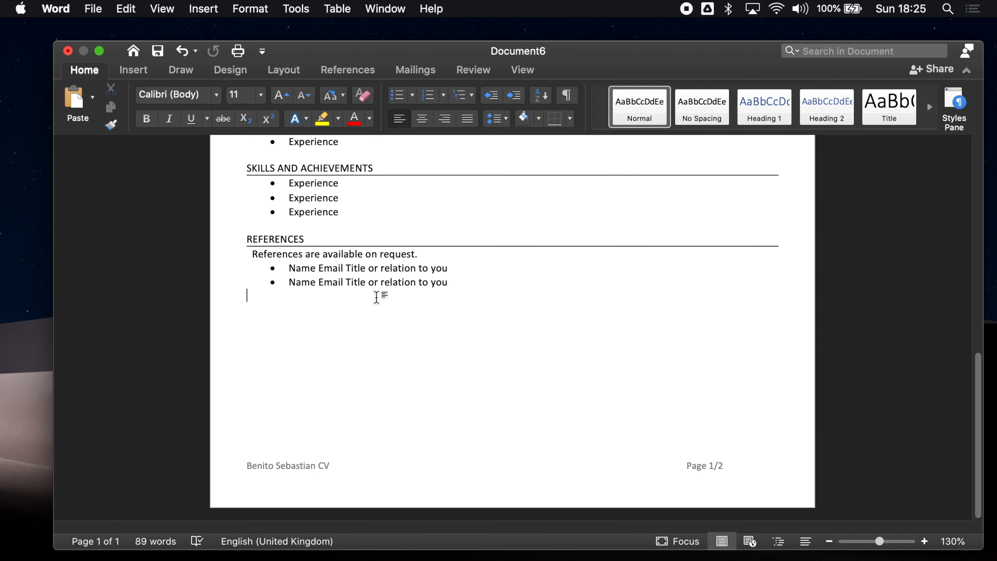
scroll(375, 294, up, 10)
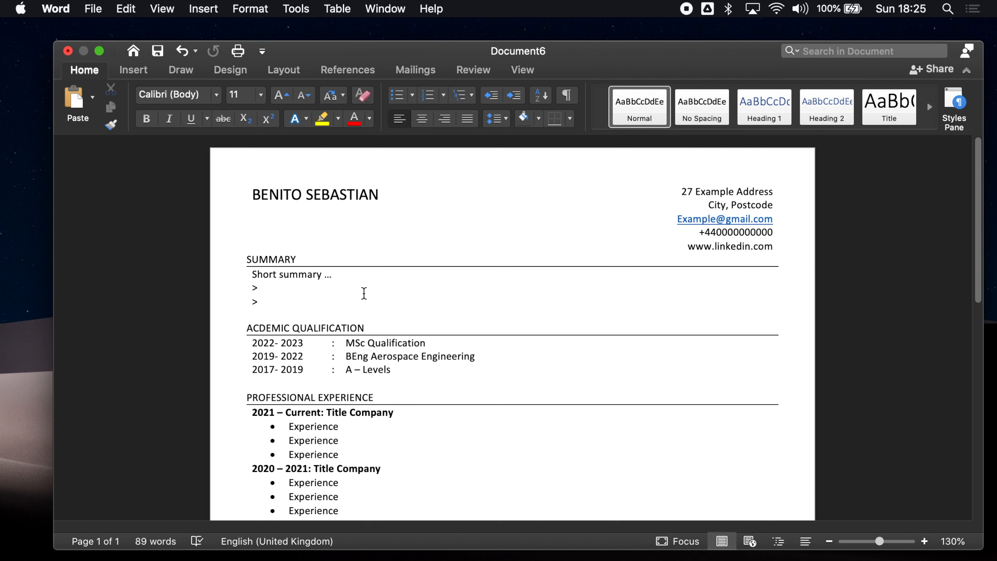
click(273, 295)
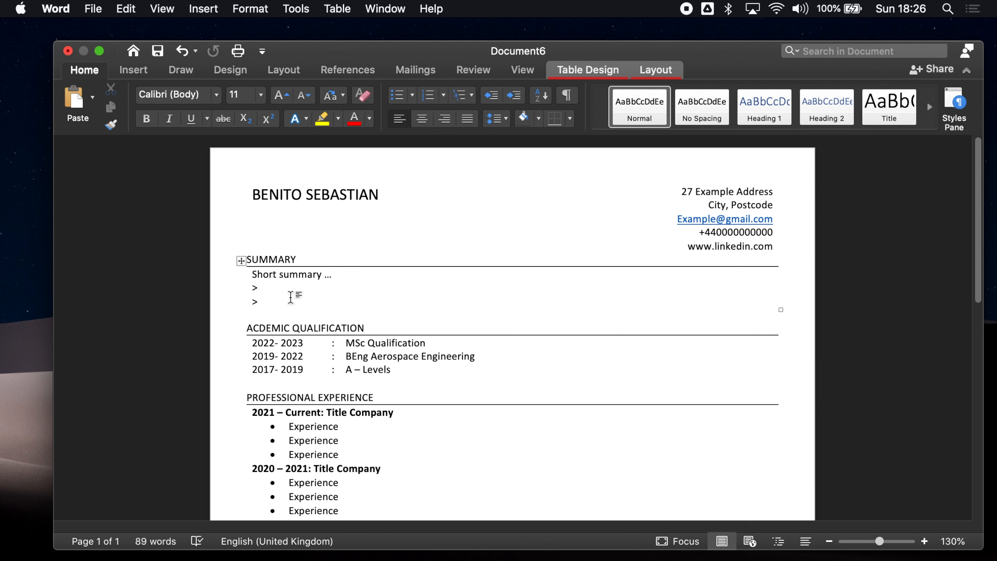
scroll(304, 293, down, 2)
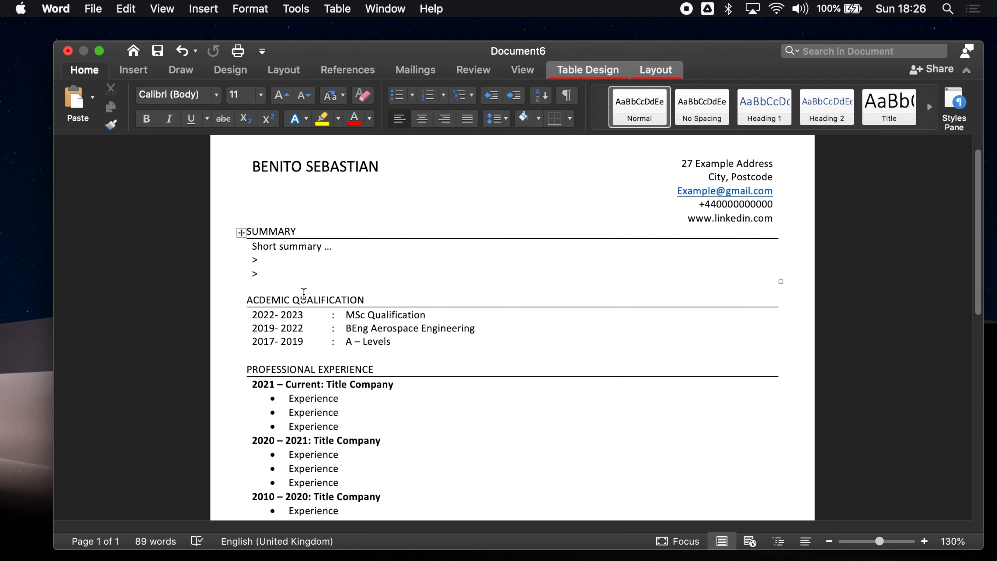